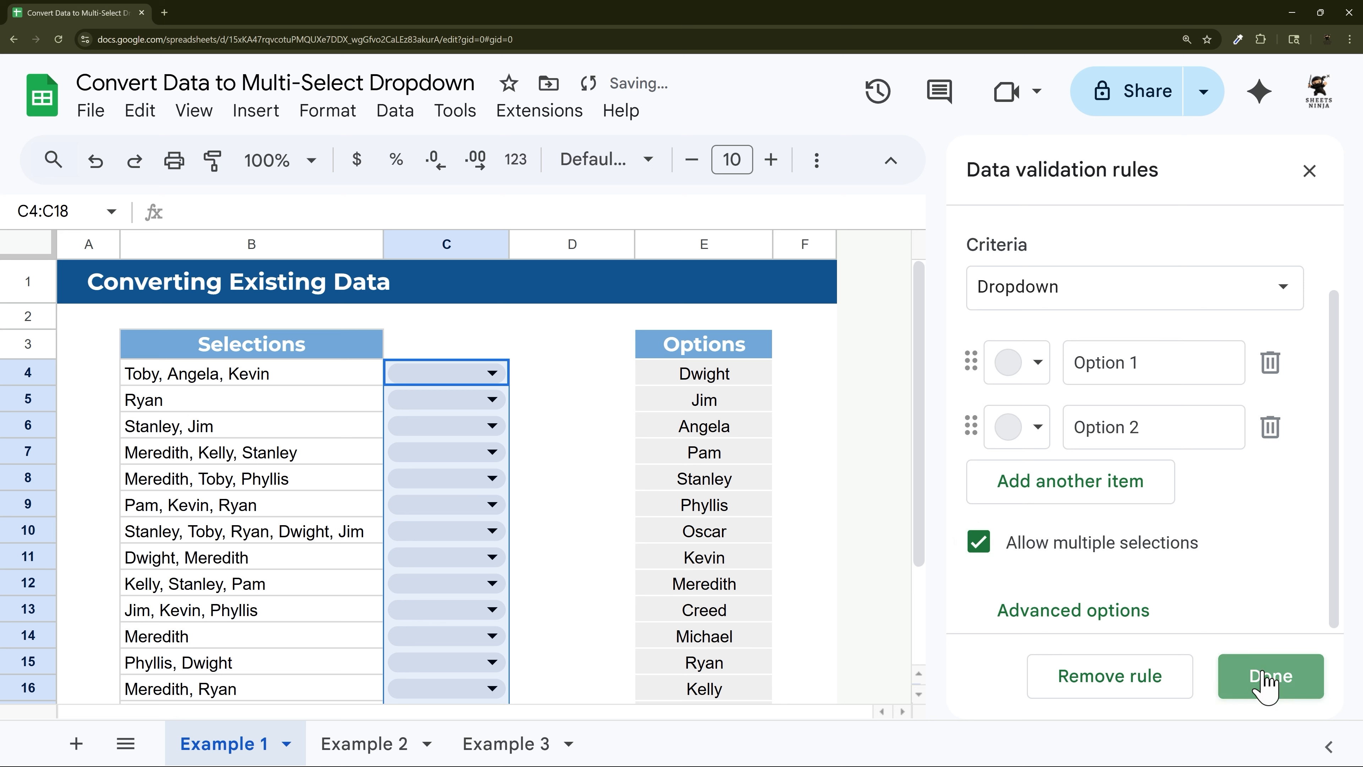
Step: Select both Option 1 and Option 2 in cell C4's multiple-selection dropdown and widen column C to fit them
{"action": "left_click", "coordinate": [1263, 678]}
{"action": "left_click", "coordinate": [490, 379]}
{"action": "left_click", "coordinate": [441, 451]}
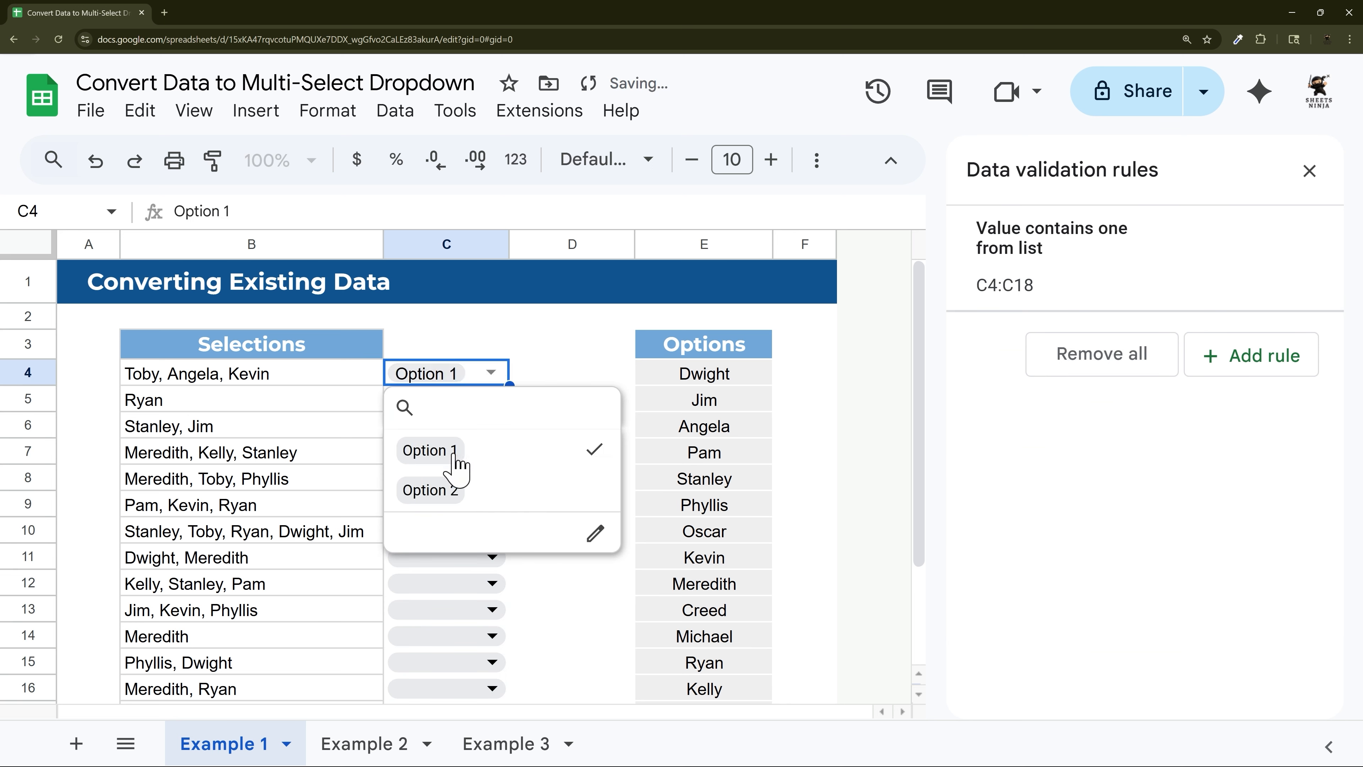
{"action": "left_click", "coordinate": [434, 487]}
{"action": "left_click", "coordinate": [550, 352]}
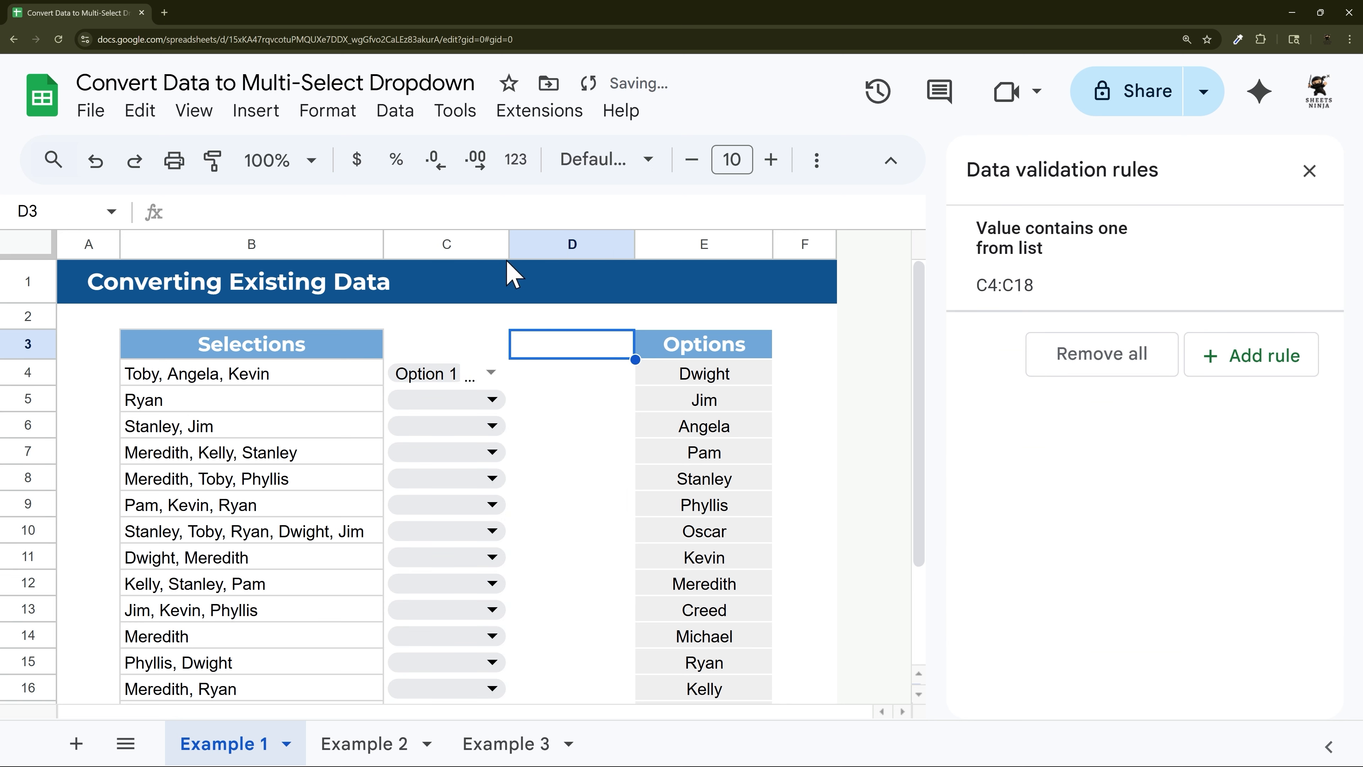
{"action": "left_click_drag", "start_coordinate": [509, 253], "coordinate": [557, 245]}
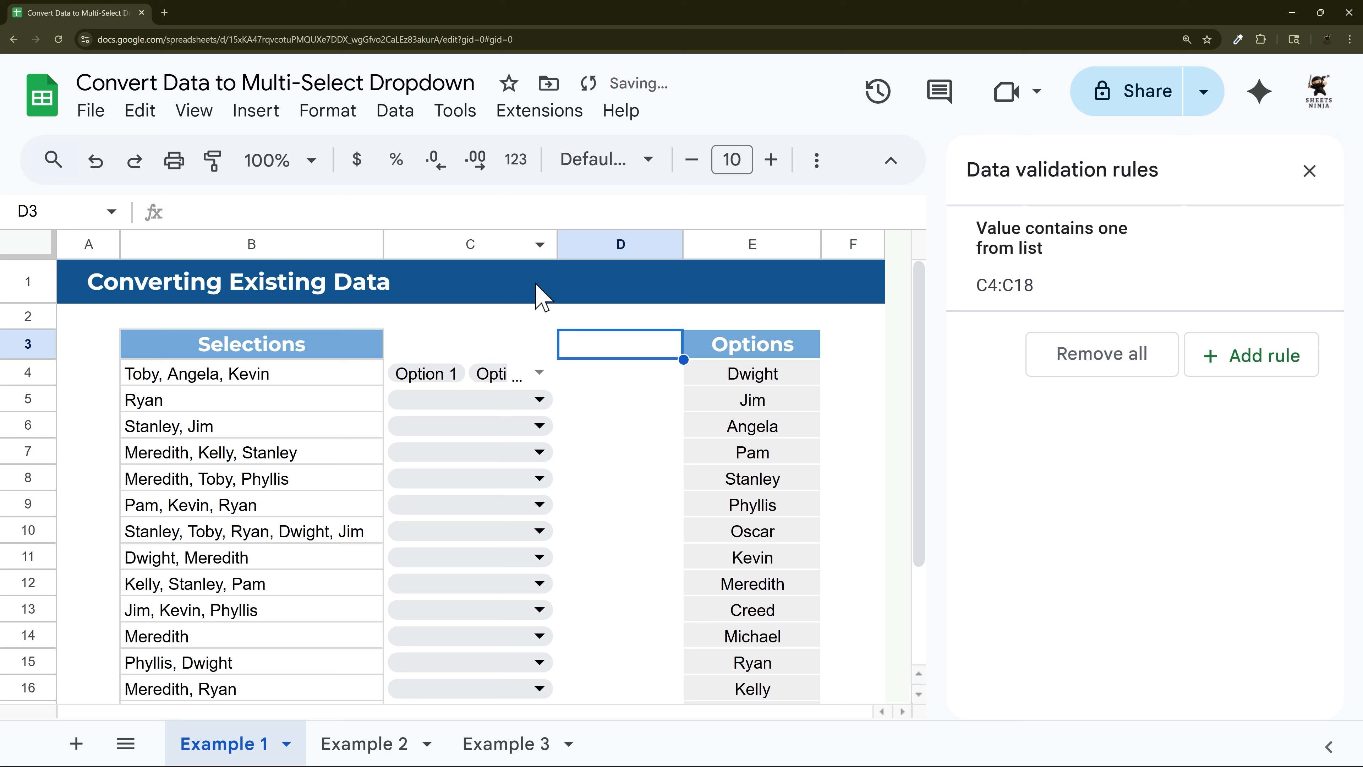
{"action": "left_click", "coordinate": [531, 374]}
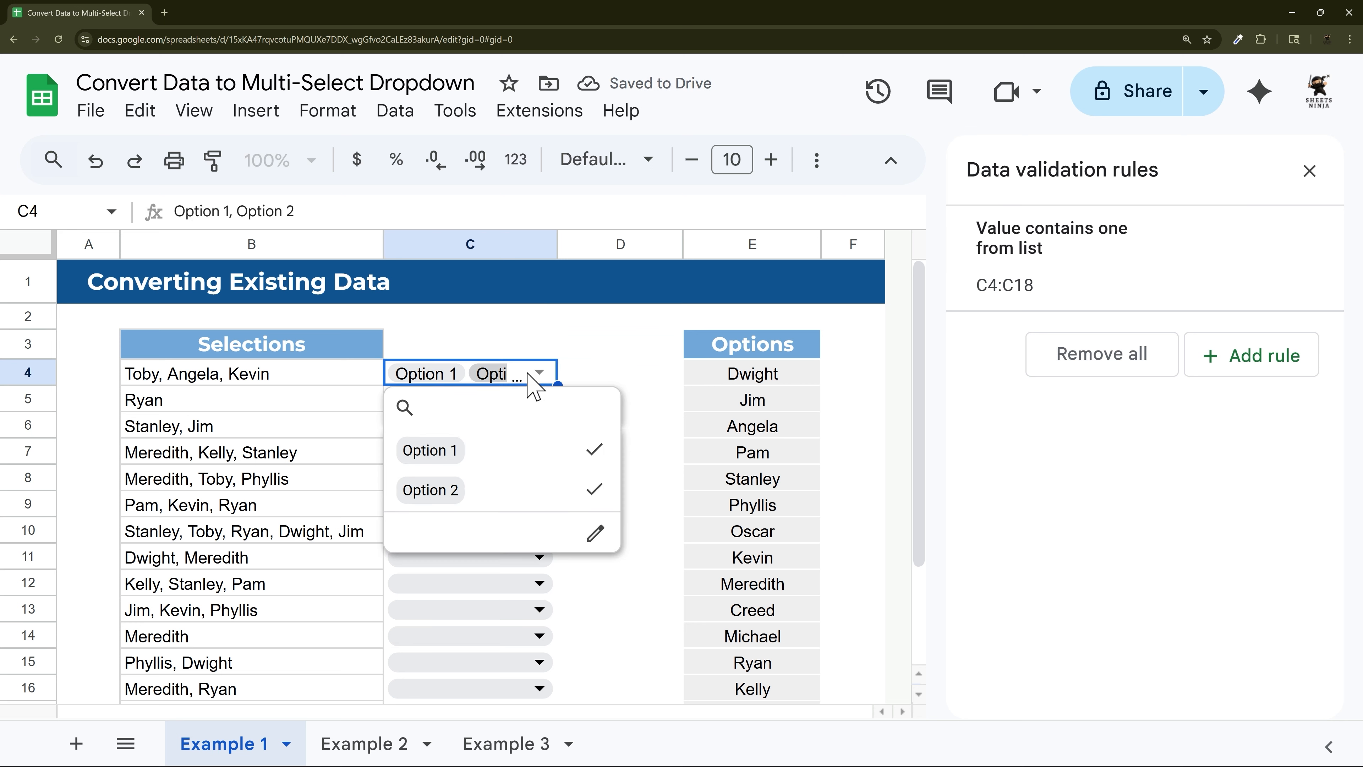
Step: Delete the dropdown rule from C4:C18 along with C4's contents, and narrow column C
{"action": "left_click", "coordinate": [1307, 267]}
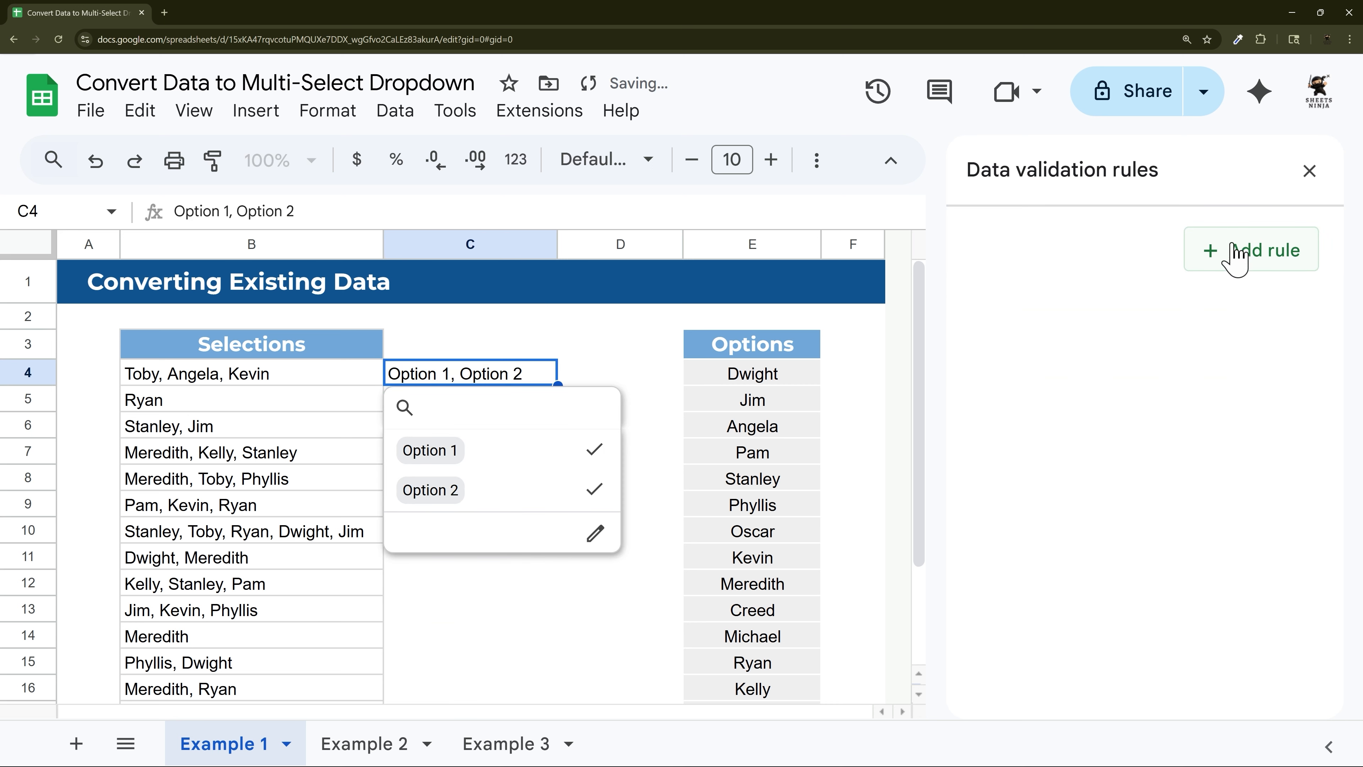
{"action": "left_click", "coordinate": [555, 328]}
{"action": "left_click", "coordinate": [516, 383]}
{"action": "key", "text": "Delete"}
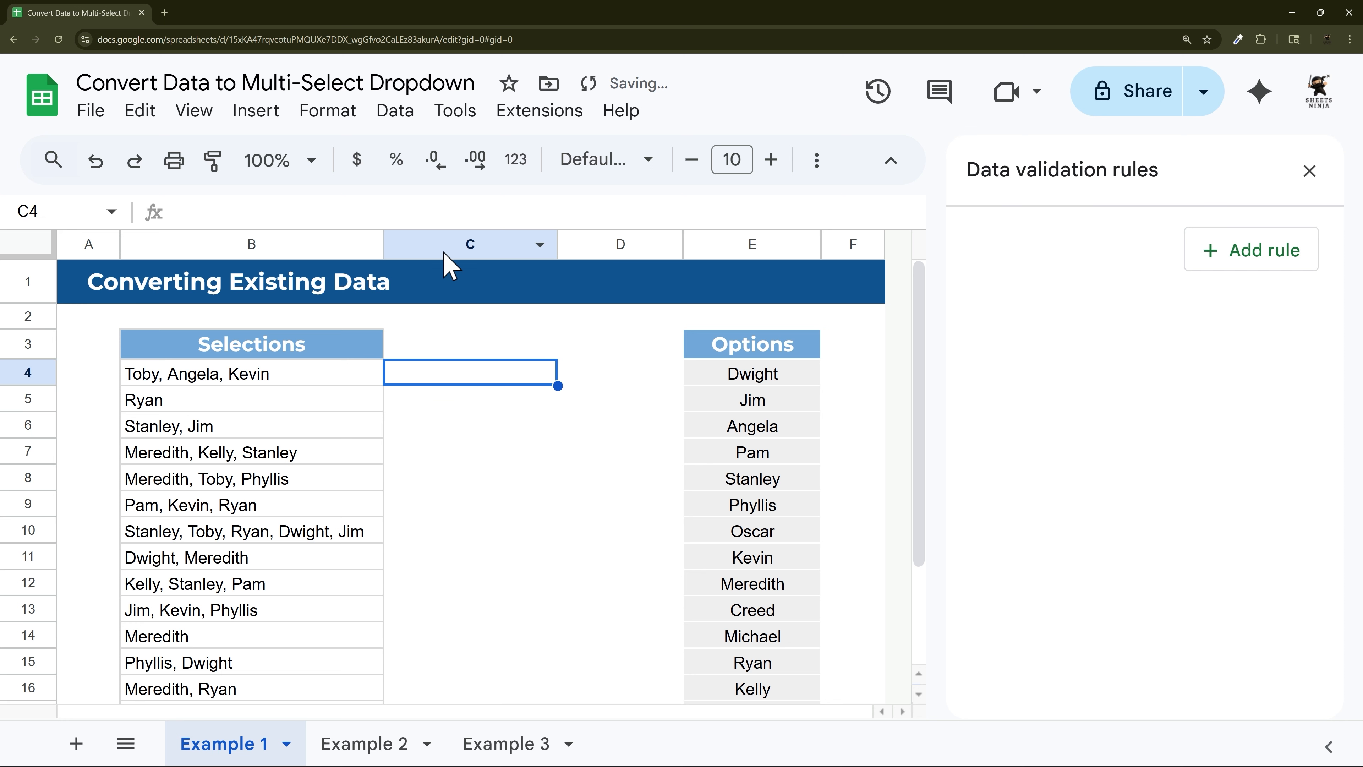
{"action": "left_click_drag", "start_coordinate": [557, 244], "coordinate": [515, 244]}
Step: Add a dropdown validation rule to B4:B18 and review the items generated from the existing selections
{"action": "left_click", "coordinate": [290, 246]}
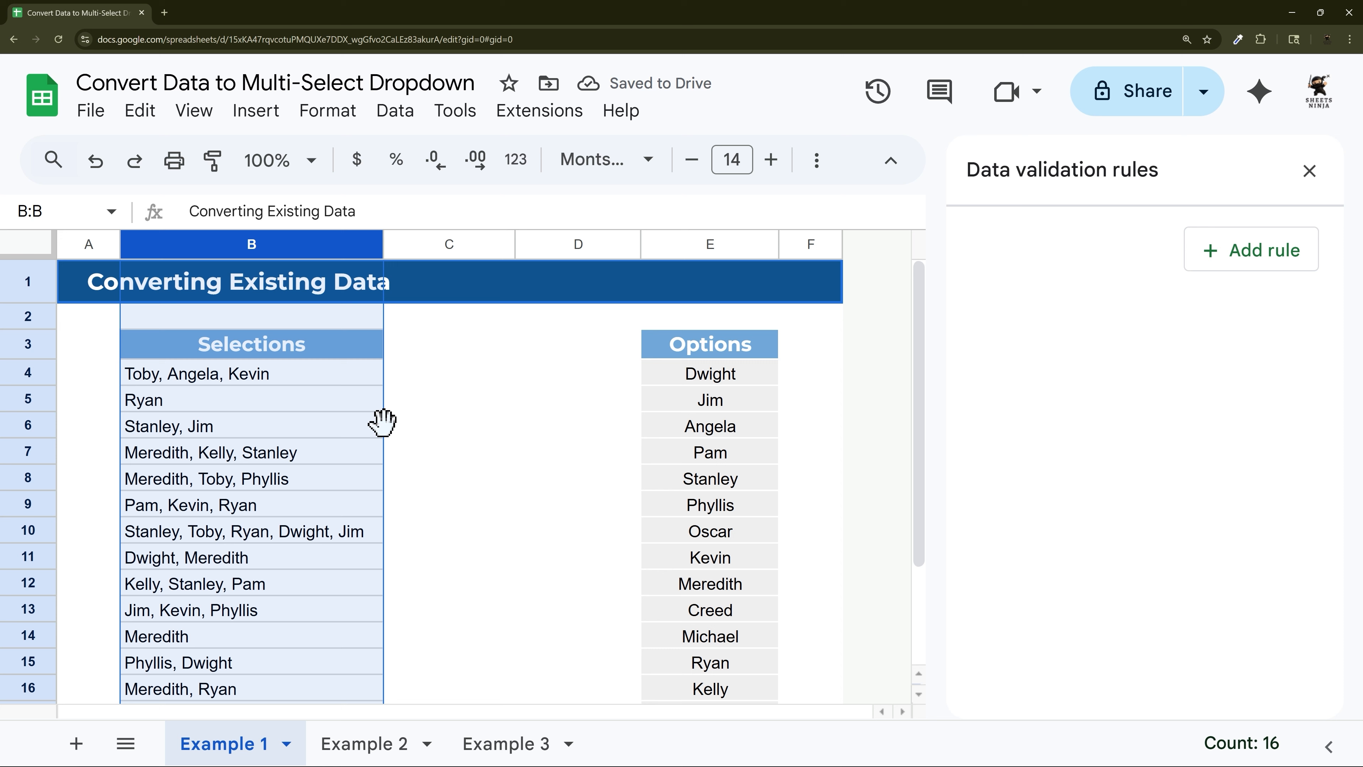
{"action": "left_click_drag", "start_coordinate": [340, 383], "coordinate": [337, 612]}
{"action": "scroll", "coordinate": [478, 476], "scroll_direction": "up", "scroll_amount": 3}
{"action": "left_click", "coordinate": [1224, 262]}
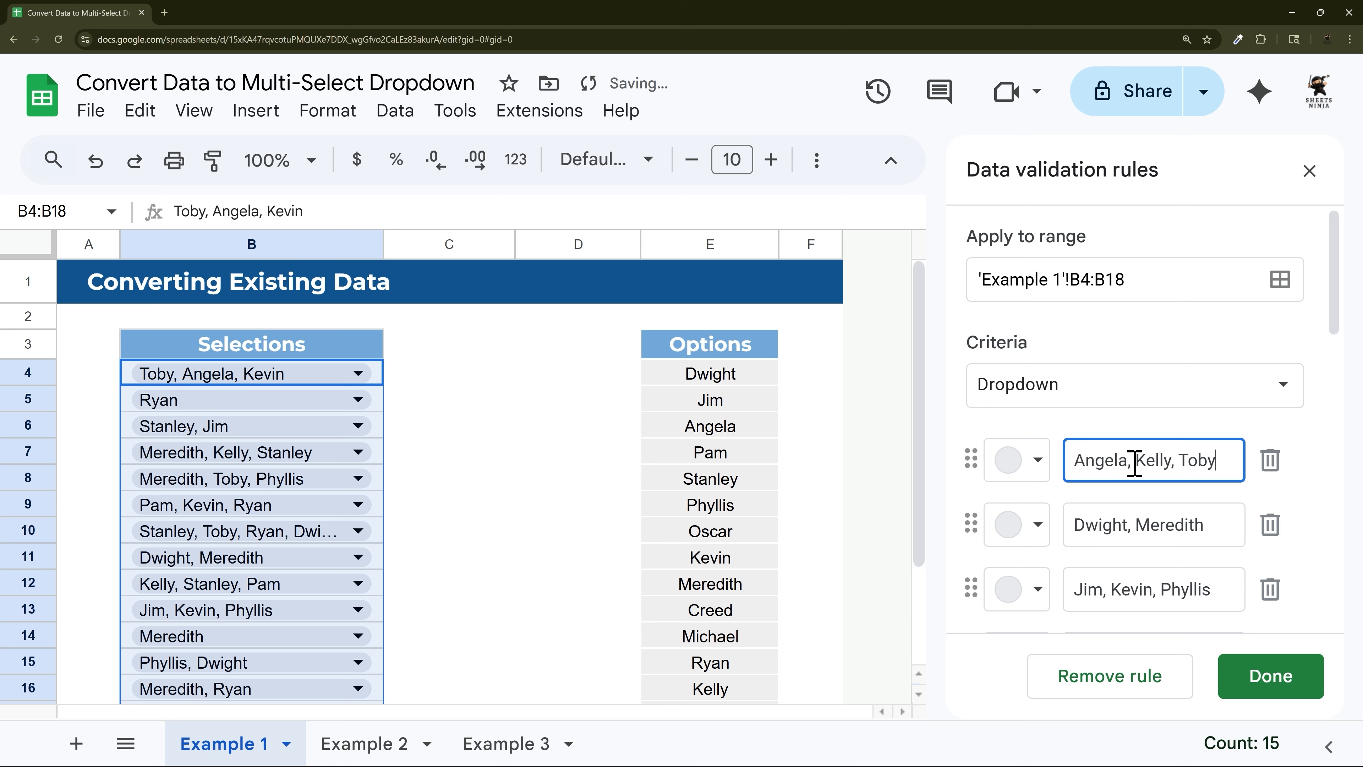
{"action": "scroll", "coordinate": [1134, 438], "scroll_direction": "down", "scroll_amount": 5}
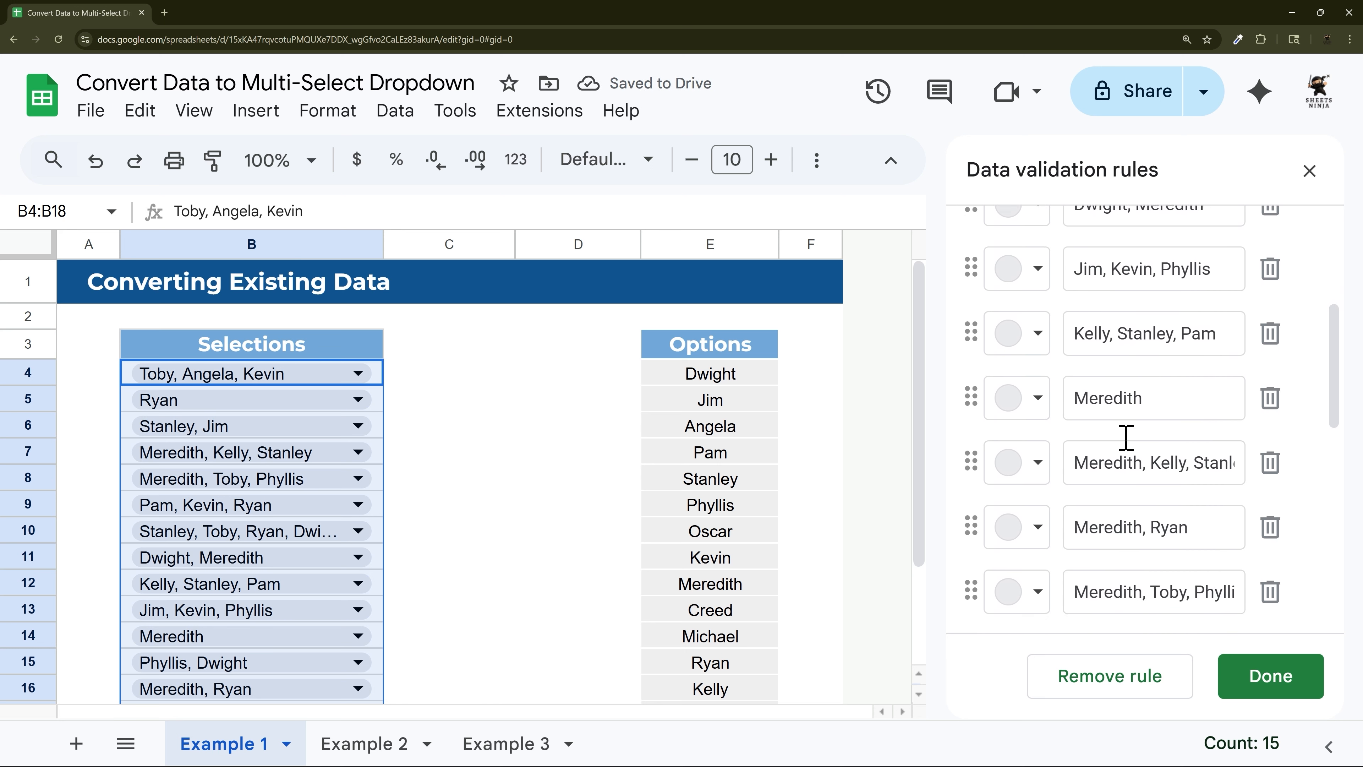
{"action": "scroll", "coordinate": [1125, 437], "scroll_direction": "up", "scroll_amount": 8}
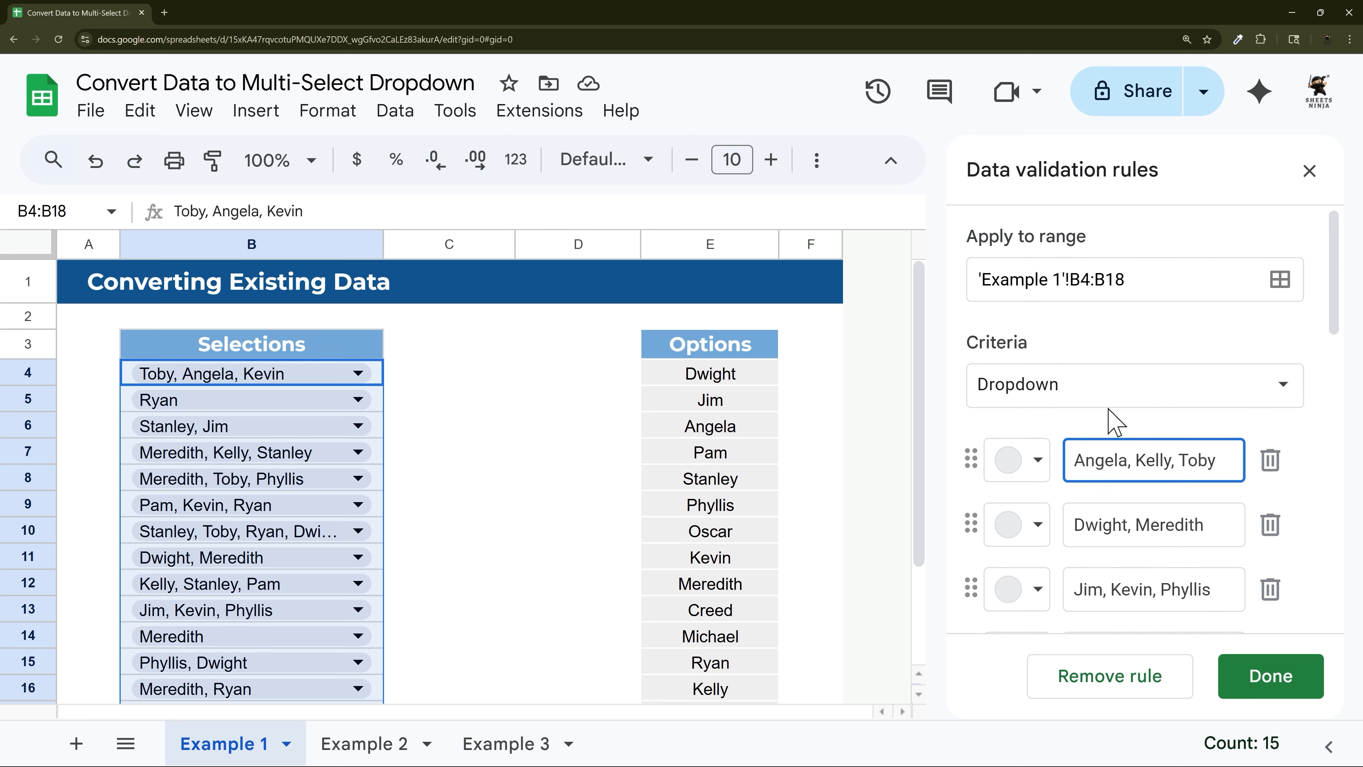
Step: Switch the B4:B18 rule to Dropdown (from a range) with E4:E17 as its source and allow multiple selections
{"action": "left_click", "coordinate": [1105, 397]}
{"action": "left_click", "coordinate": [1089, 424]}
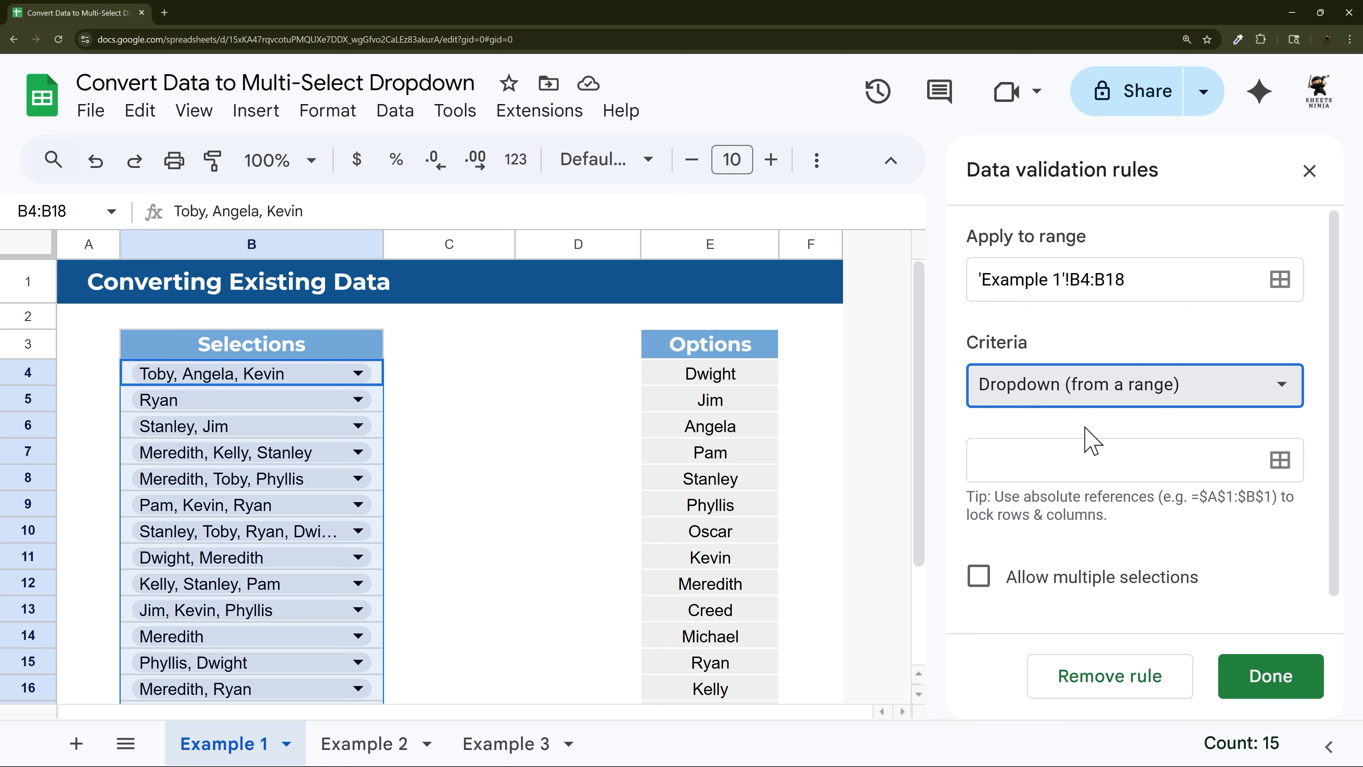
{"action": "left_click", "coordinate": [1280, 459]}
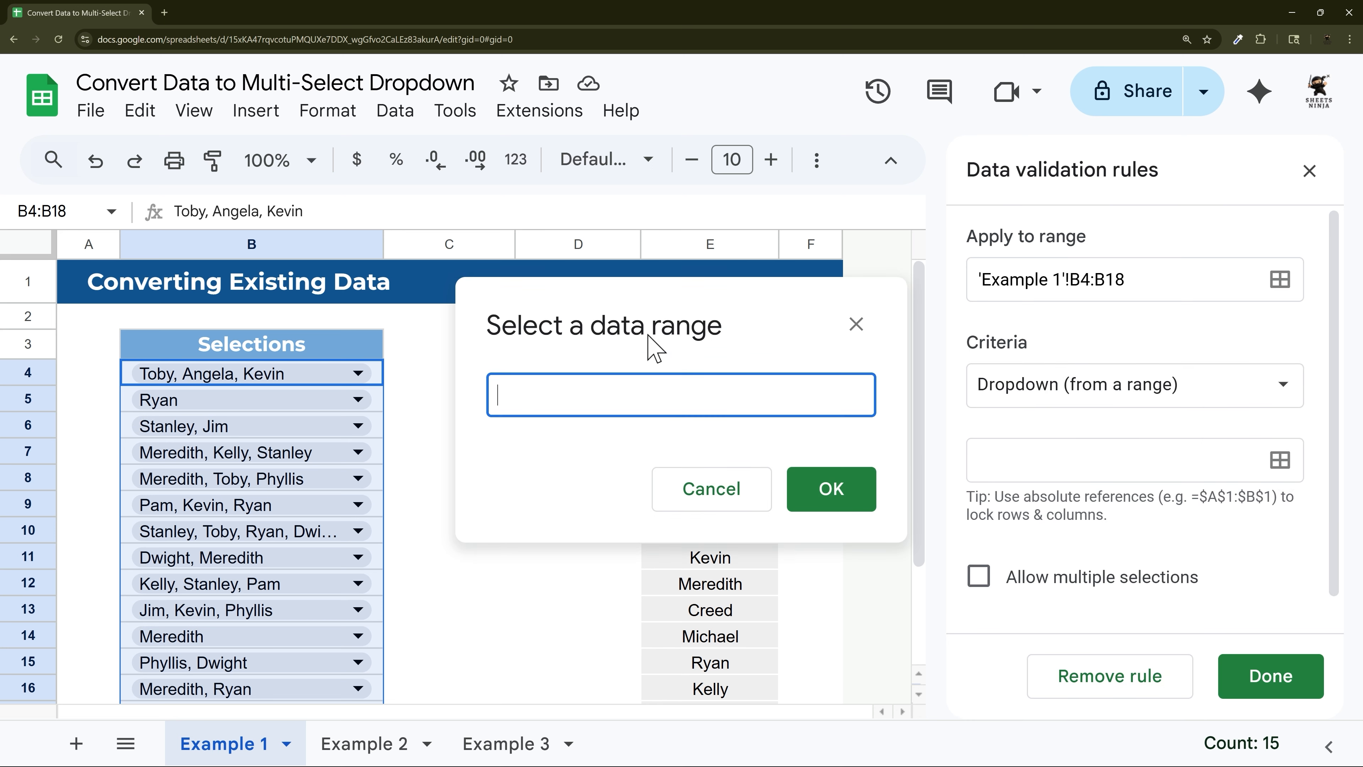
{"action": "left_click_drag", "start_coordinate": [652, 346], "coordinate": [359, 304]}
{"action": "left_click_drag", "start_coordinate": [703, 384], "coordinate": [716, 577]}
{"action": "left_click", "coordinate": [563, 474]}
{"action": "scroll", "coordinate": [1223, 539], "scroll_direction": "down", "scroll_amount": 10}
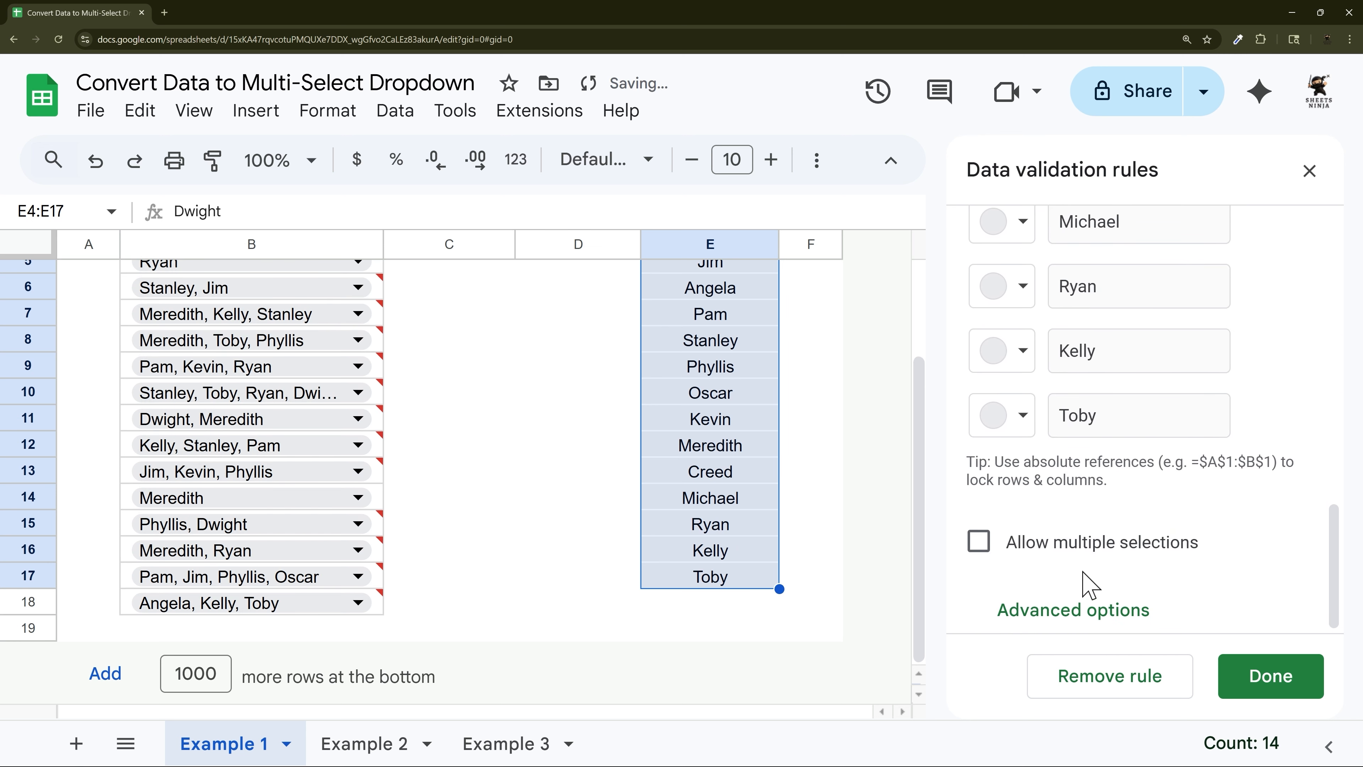
{"action": "left_click", "coordinate": [1051, 544]}
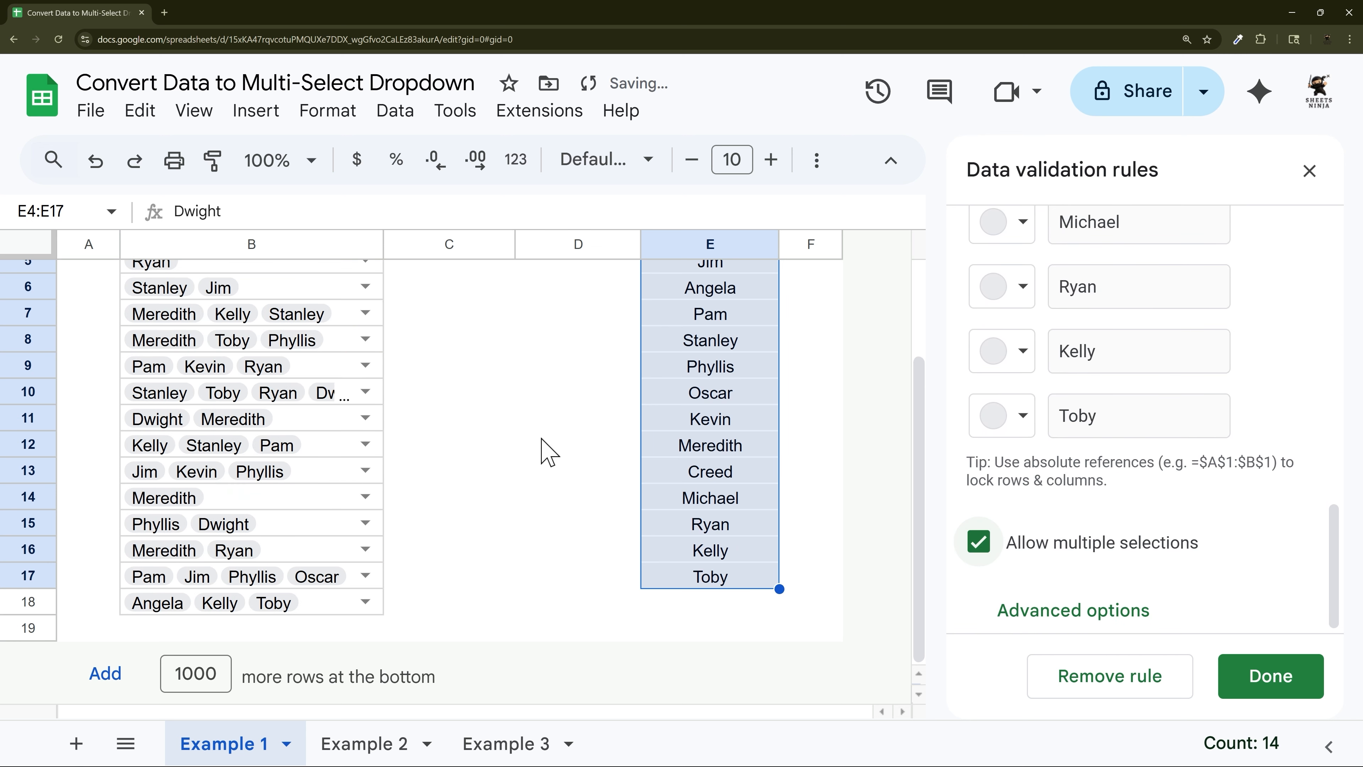
{"action": "scroll", "coordinate": [507, 438], "scroll_direction": "up", "scroll_amount": 3}
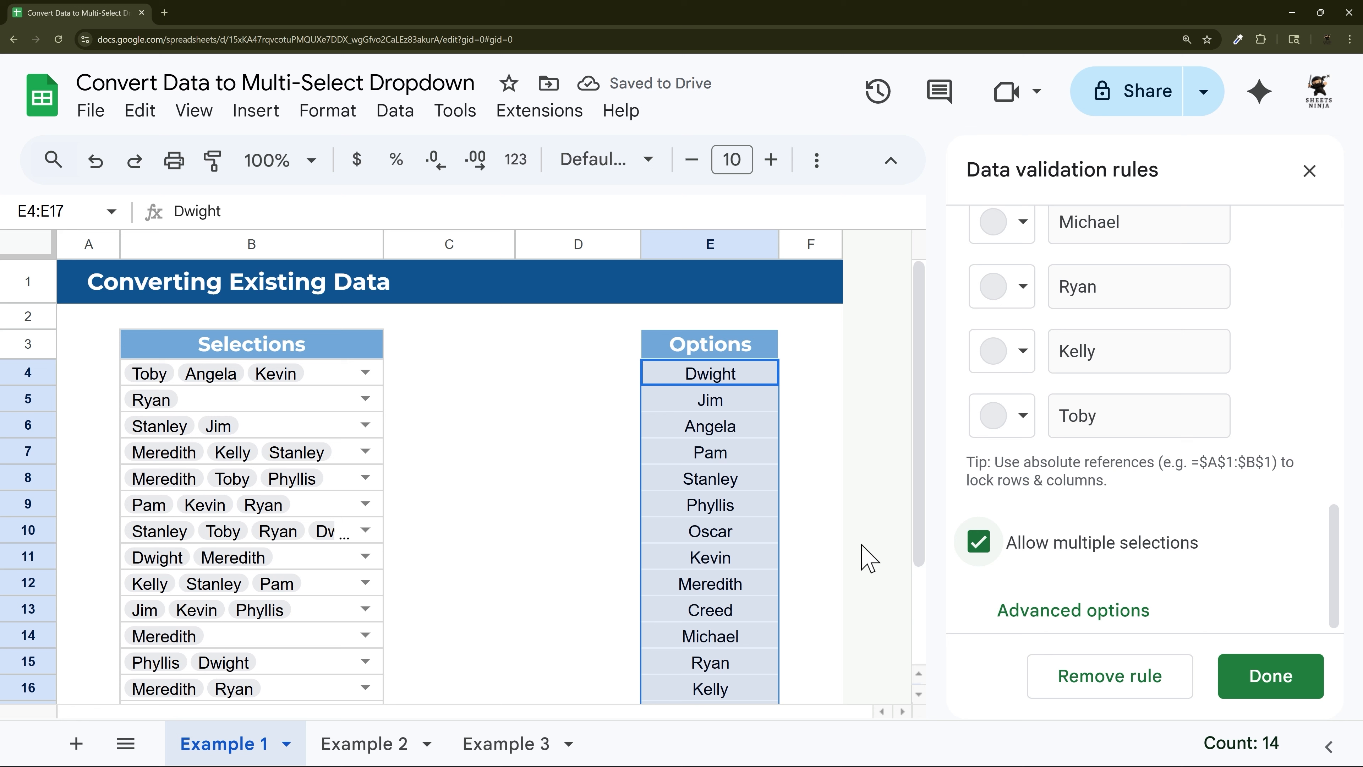
Step: Remove the range-based dropdown rule from B4:B18 and select the option cells E4:E14
{"action": "left_click", "coordinate": [1137, 675]}
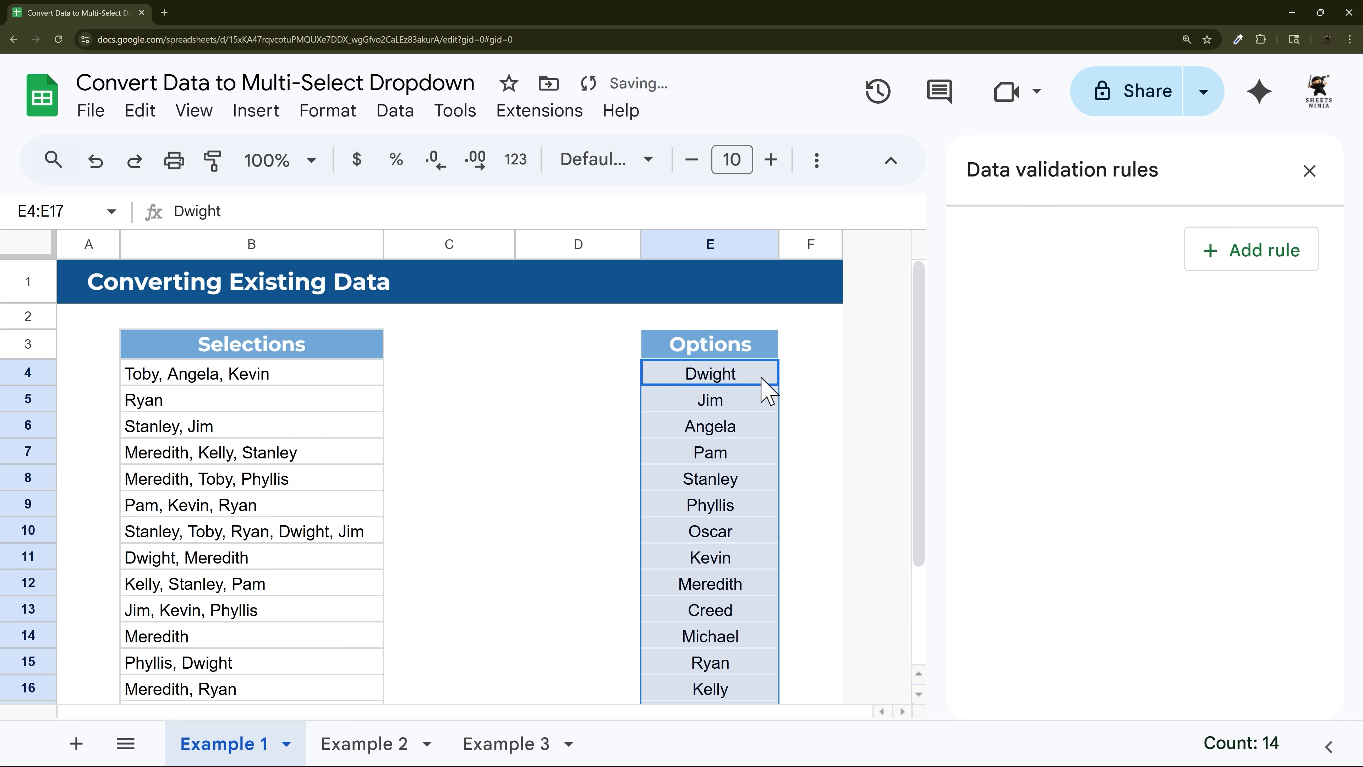
{"action": "left_click_drag", "start_coordinate": [761, 378], "coordinate": [718, 609]}
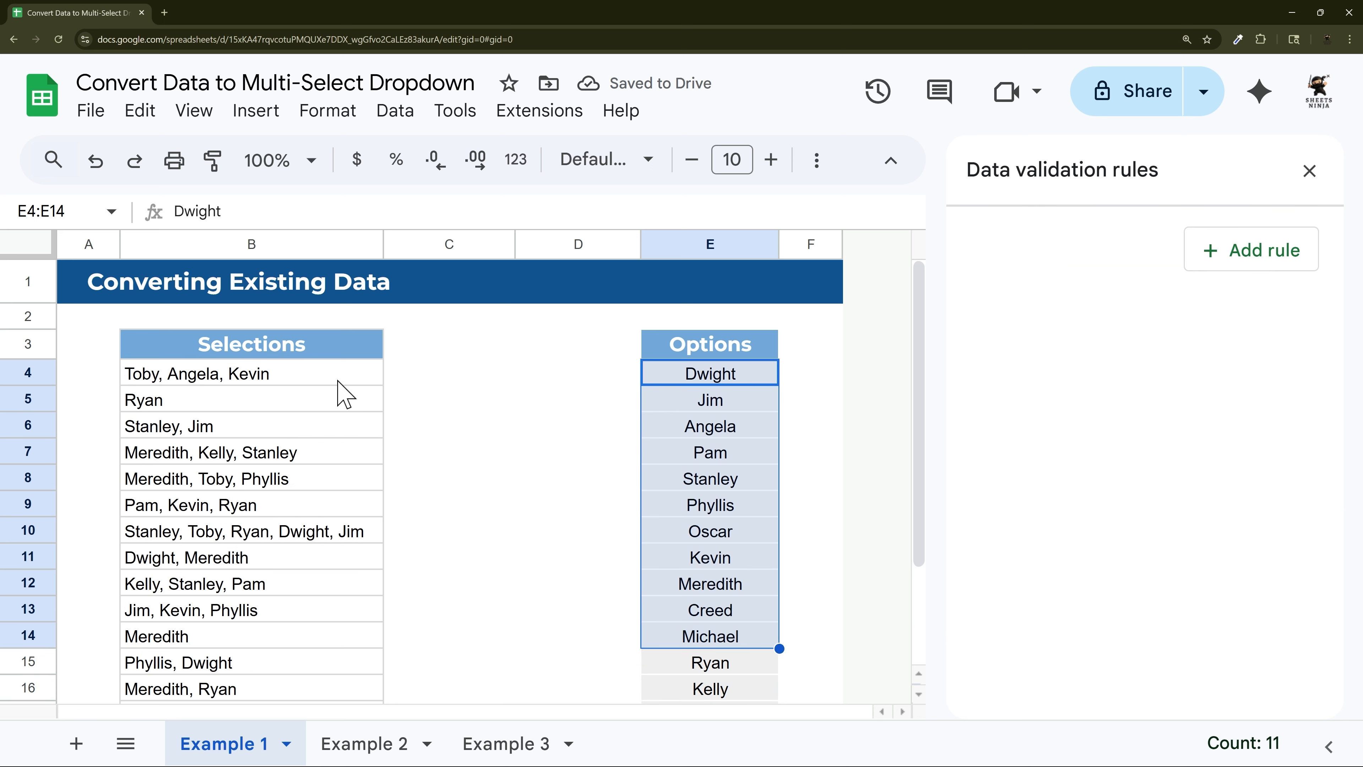
Step: Try a validation rule with the plain Dropdown criteria on B4:B18, and undo it
{"action": "left_click_drag", "start_coordinate": [338, 382], "coordinate": [422, 581]}
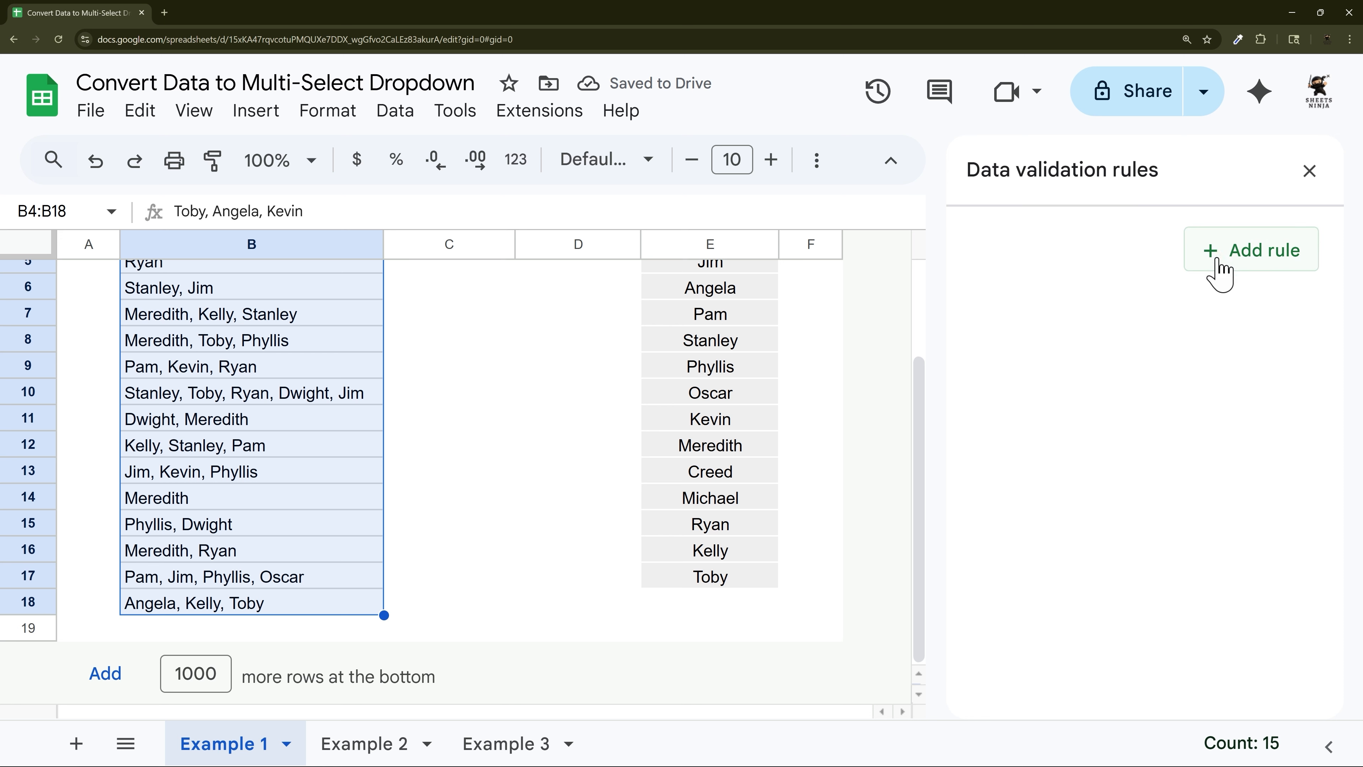
{"action": "left_click", "coordinate": [1220, 271]}
{"action": "left_click", "coordinate": [1022, 387]}
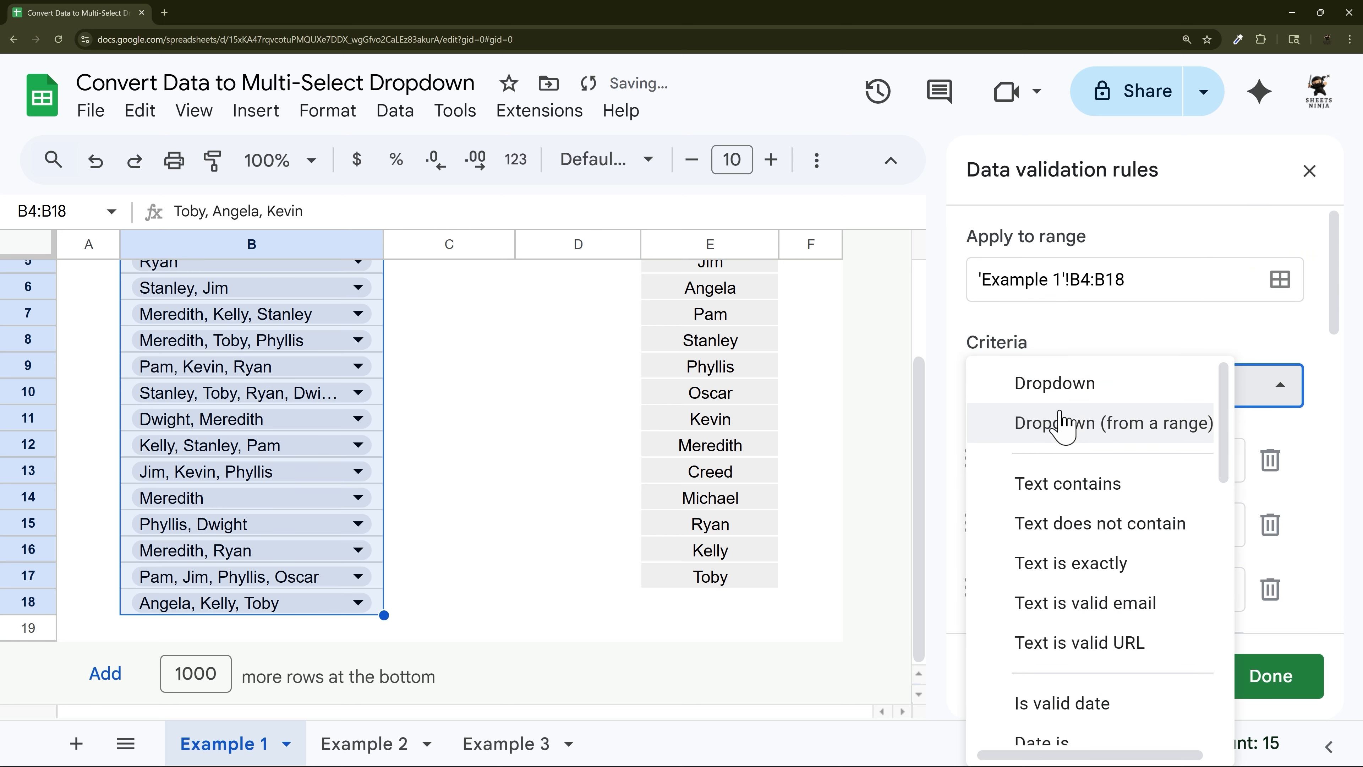
{"action": "left_click", "coordinate": [1078, 388]}
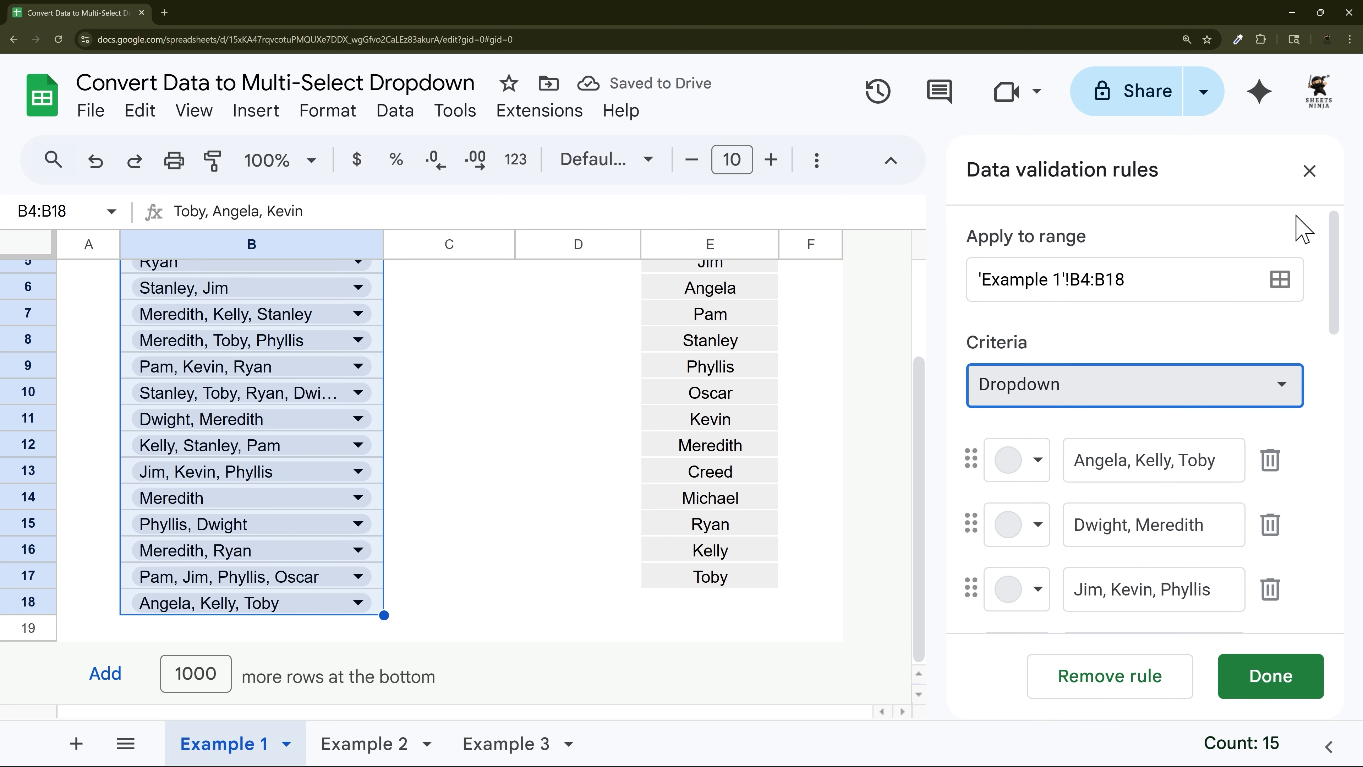
{"action": "left_click", "coordinate": [1309, 172]}
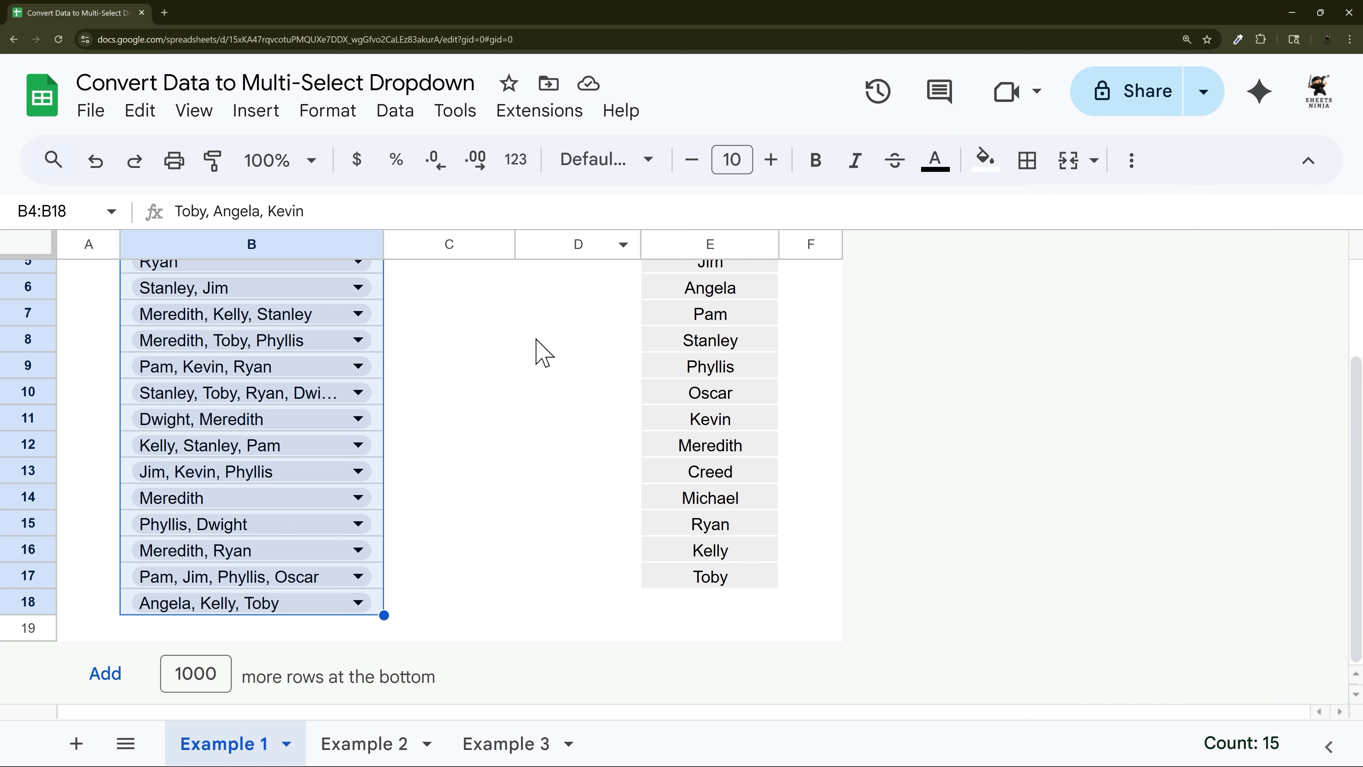
{"action": "key", "text": "ctrl+z"}
Step: Insert a dropdown in the empty cells C4:C18 beside the Selections column
{"action": "left_click", "coordinate": [472, 317]}
{"action": "scroll", "coordinate": [387, 341], "scroll_direction": "up", "scroll_amount": 2}
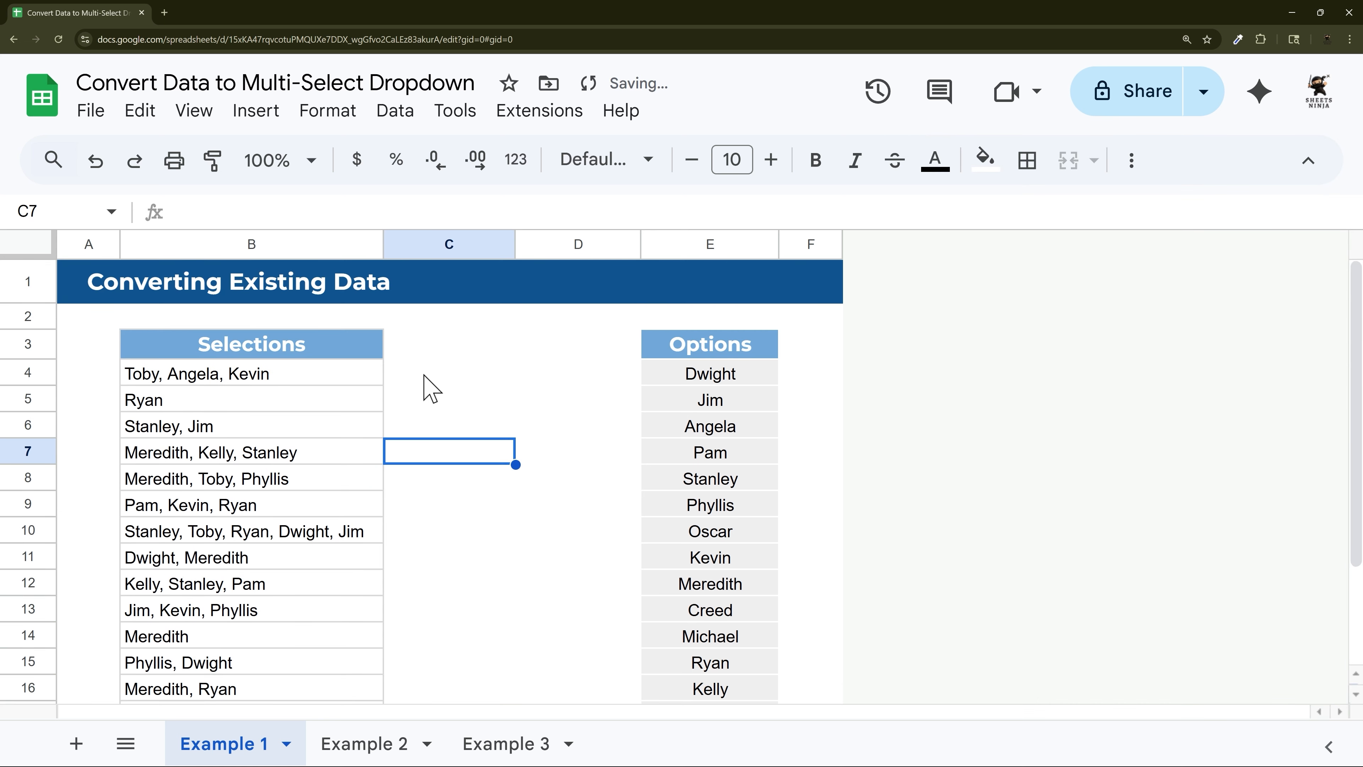
{"action": "left_click", "coordinate": [426, 380]}
{"action": "scroll", "coordinate": [427, 381], "scroll_direction": "down", "scroll_amount": 3}
{"action": "left_click_drag", "start_coordinate": [427, 381], "coordinate": [410, 615]}
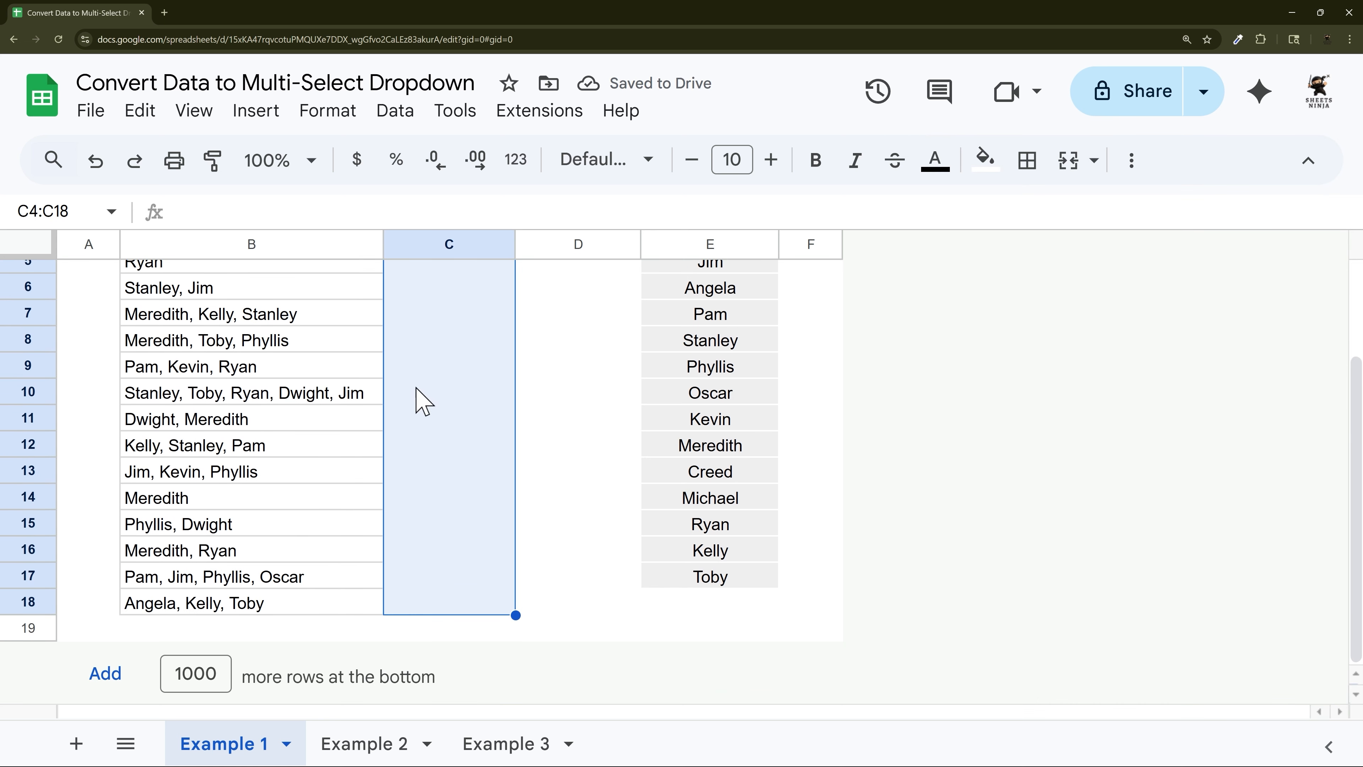
{"action": "right_click", "coordinate": [429, 336]}
{"action": "scroll", "coordinate": [523, 636], "scroll_direction": "down", "scroll_amount": 4}
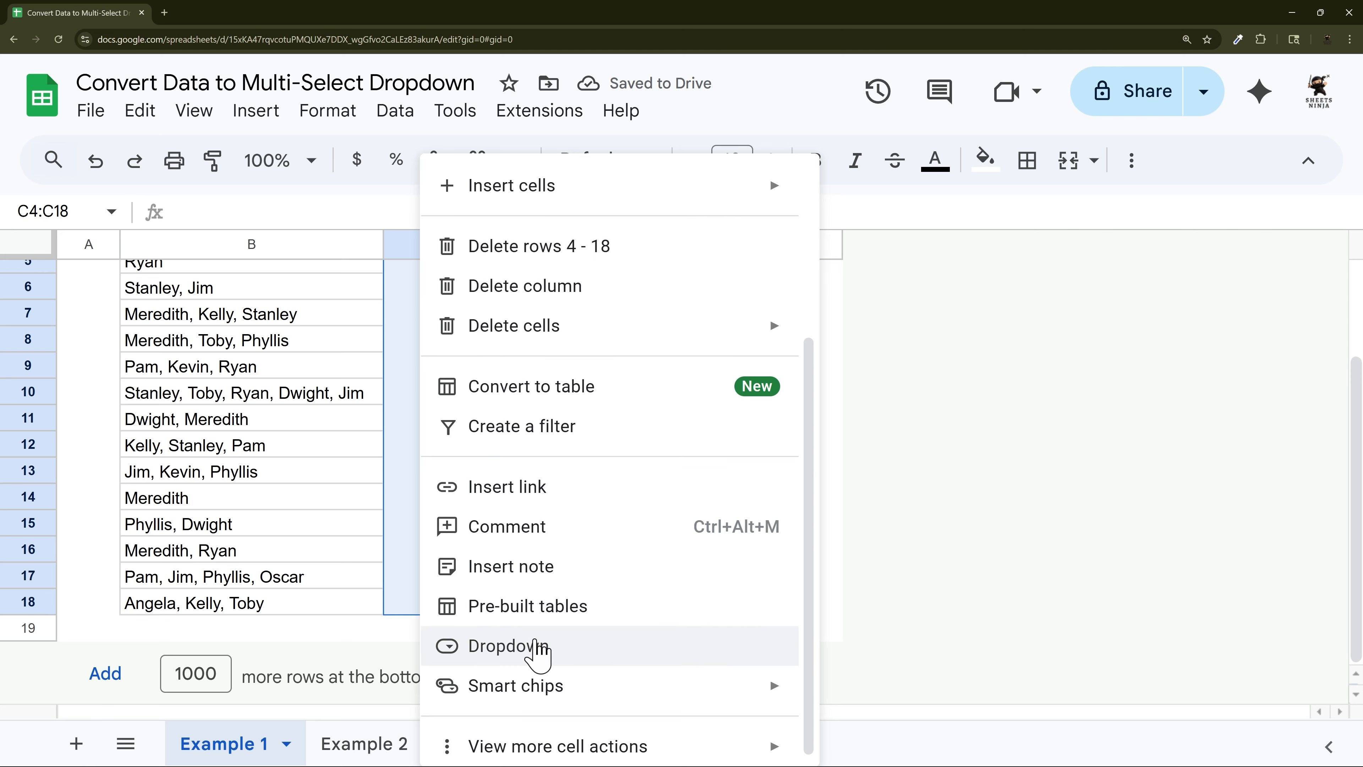
{"action": "left_click", "coordinate": [538, 647]}
Step: Enter the names listed in E4, E5 and E7 as the three dropdown items for C4:C18
{"action": "left_click_drag", "start_coordinate": [1182, 463], "coordinate": [964, 466]}
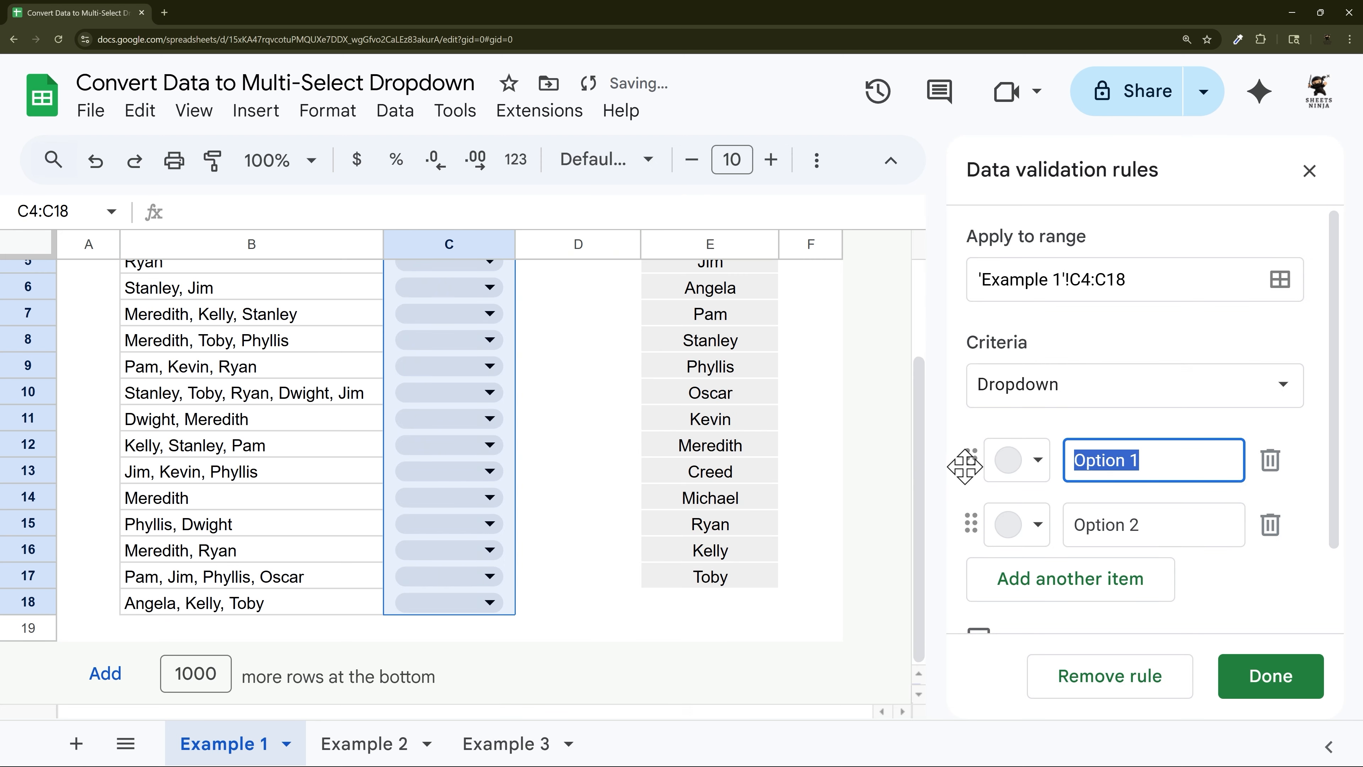
{"action": "type", "text": "Dwight"}
{"action": "key", "text": "Return"}
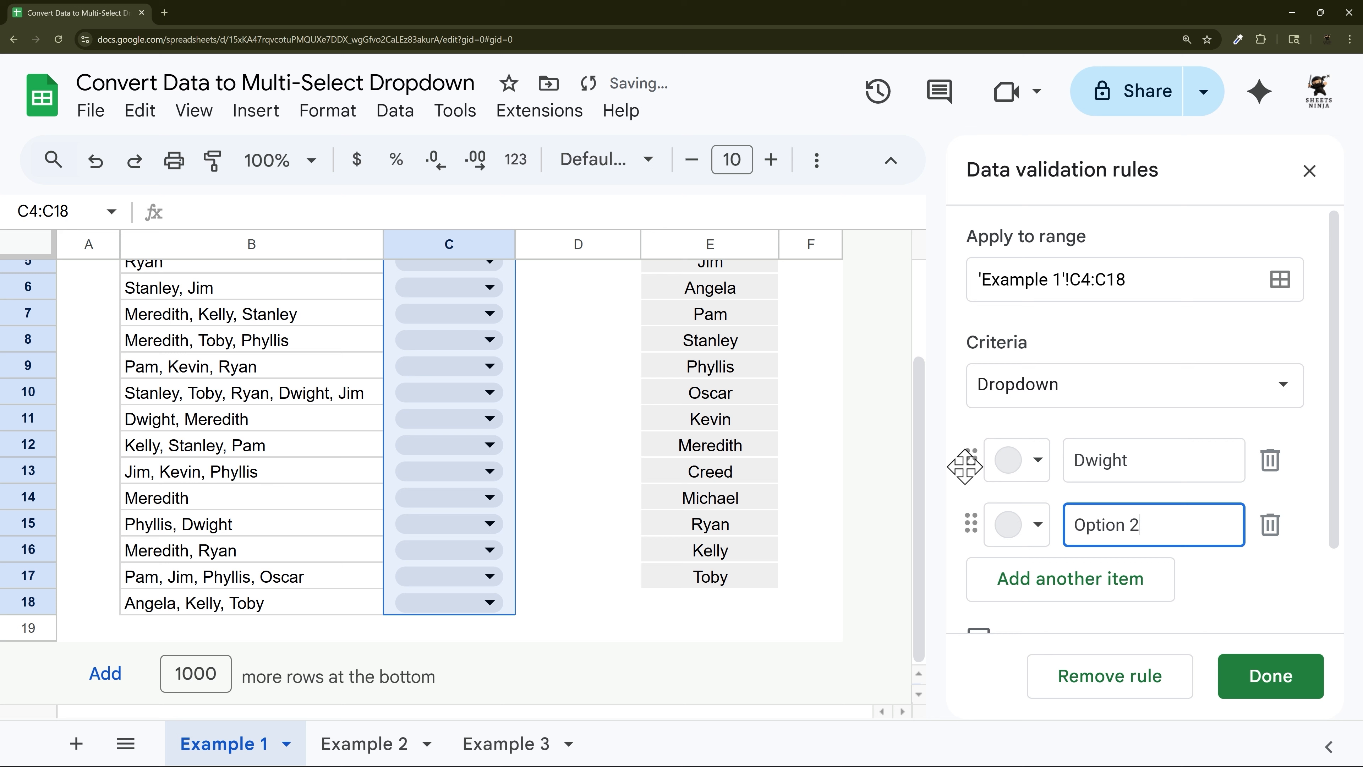
{"action": "key", "text": "ctrl+a"}
{"action": "type", "text": "J"}
{"action": "key", "text": "Return"}
{"action": "type", "text": "Pa"}
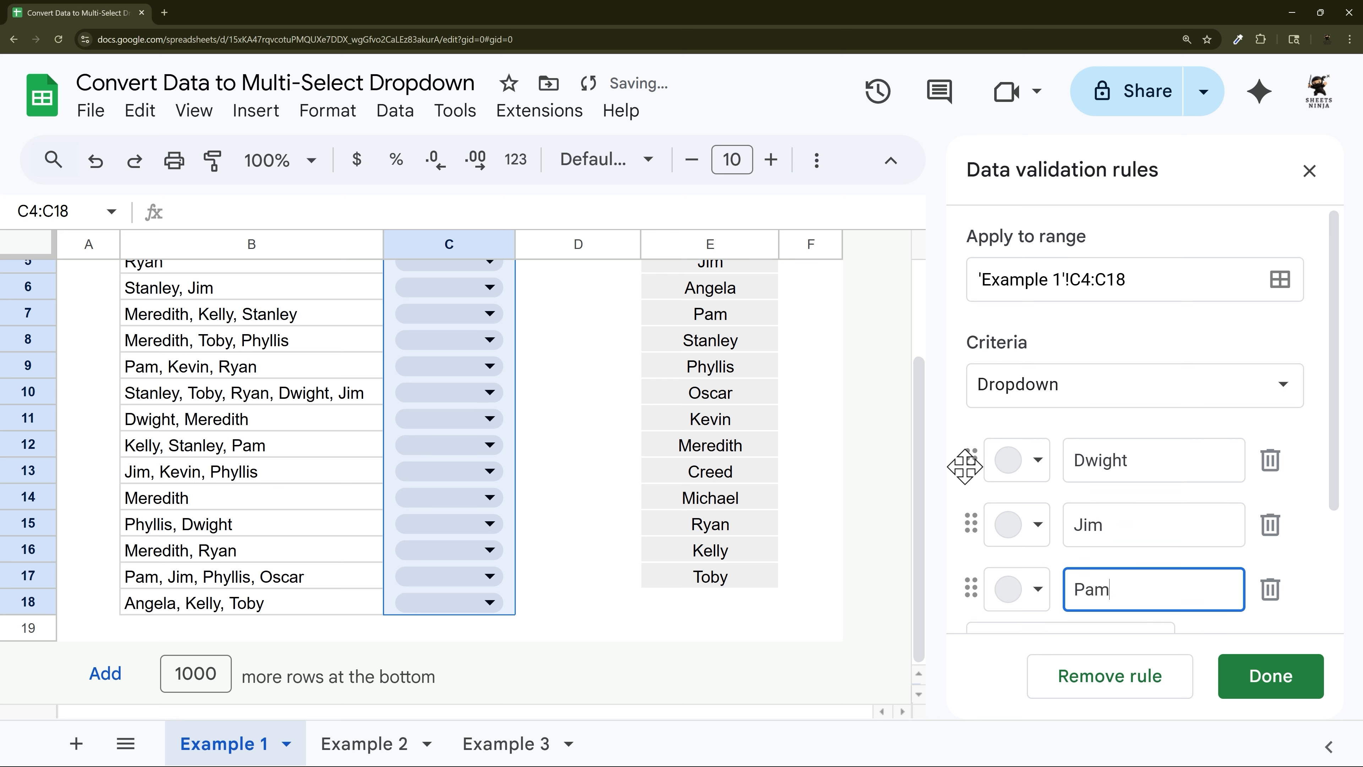
{"action": "type", "text": "m"}
Step: Allow multiple selections in the C4:C18 dropdown rule and save it
{"action": "scroll", "coordinate": [1153, 553], "scroll_direction": "down", "scroll_amount": 3}
{"action": "left_click", "coordinate": [1065, 542]}
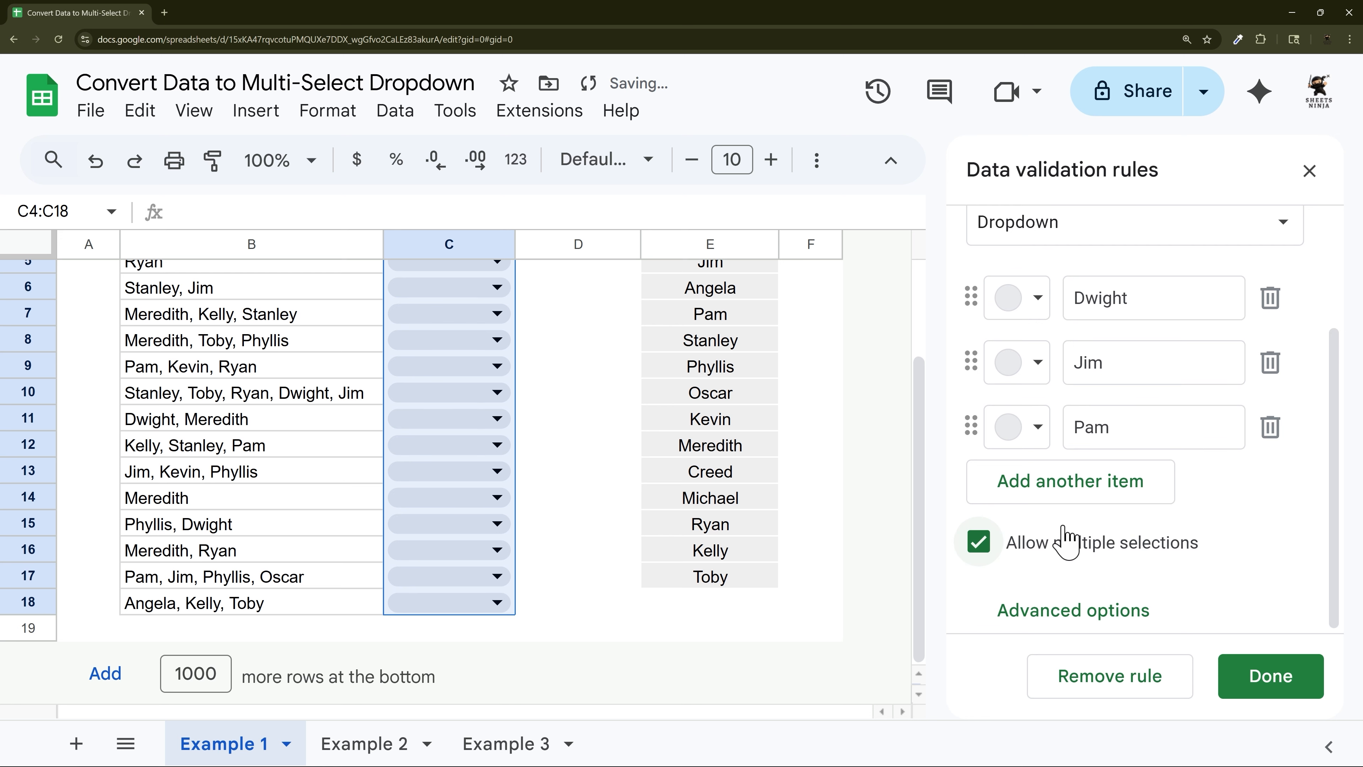
{"action": "left_click", "coordinate": [1254, 677]}
{"action": "scroll", "coordinate": [456, 404], "scroll_direction": "up", "scroll_amount": 3}
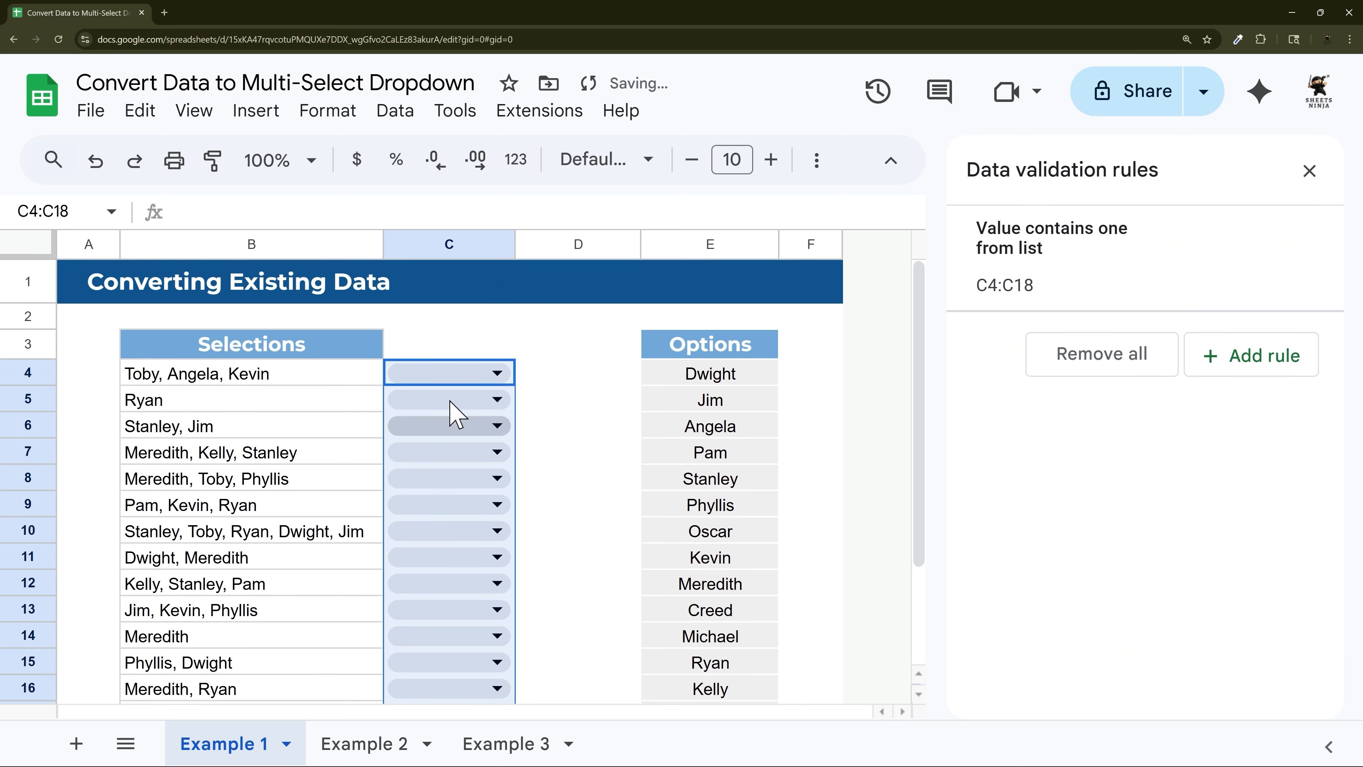
Step: Copy B4:B18, paste values only into the dropdown cells starting at C4, and widen column C
{"action": "left_click_drag", "start_coordinate": [263, 376], "coordinate": [257, 591]}
{"action": "right_click", "coordinate": [230, 405]}
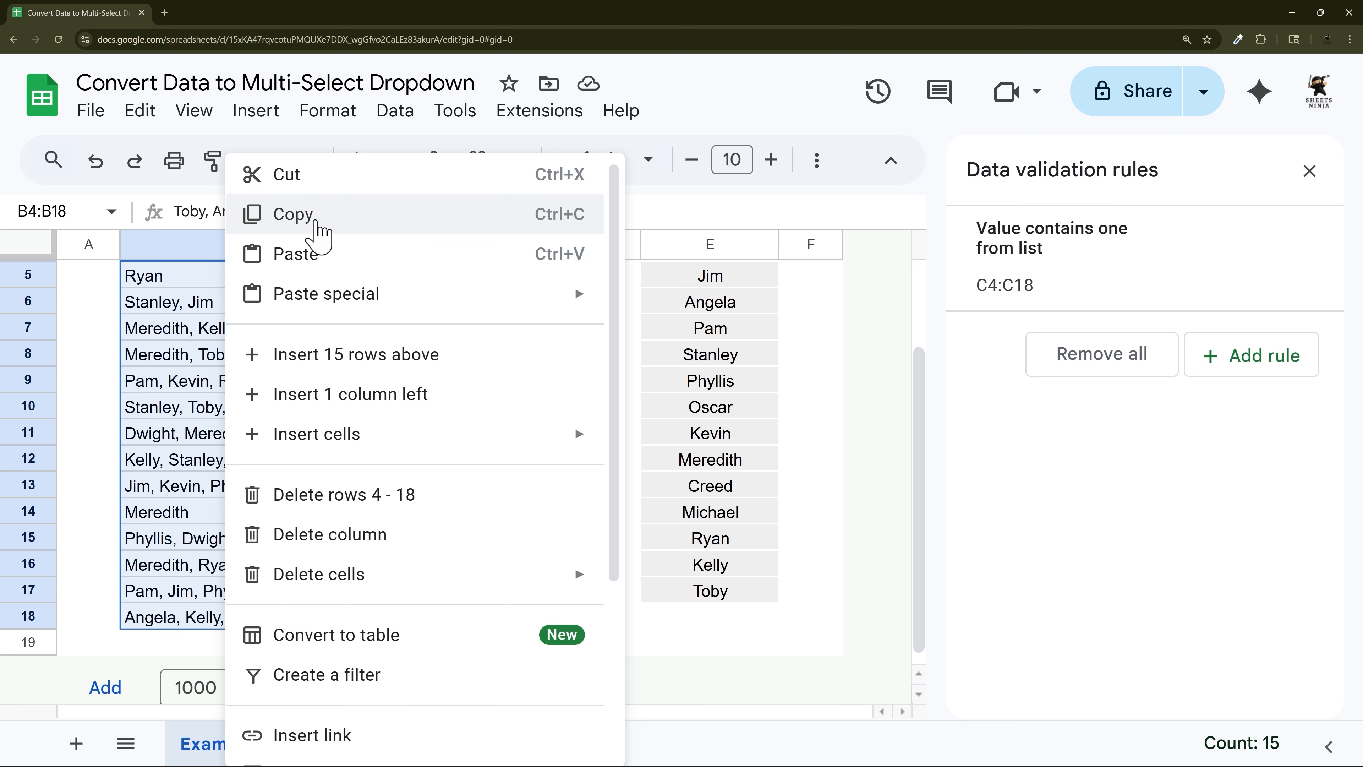
{"action": "left_click", "coordinate": [302, 214]}
{"action": "scroll", "coordinate": [357, 293], "scroll_direction": "up", "scroll_amount": 3}
{"action": "left_click", "coordinate": [509, 376]}
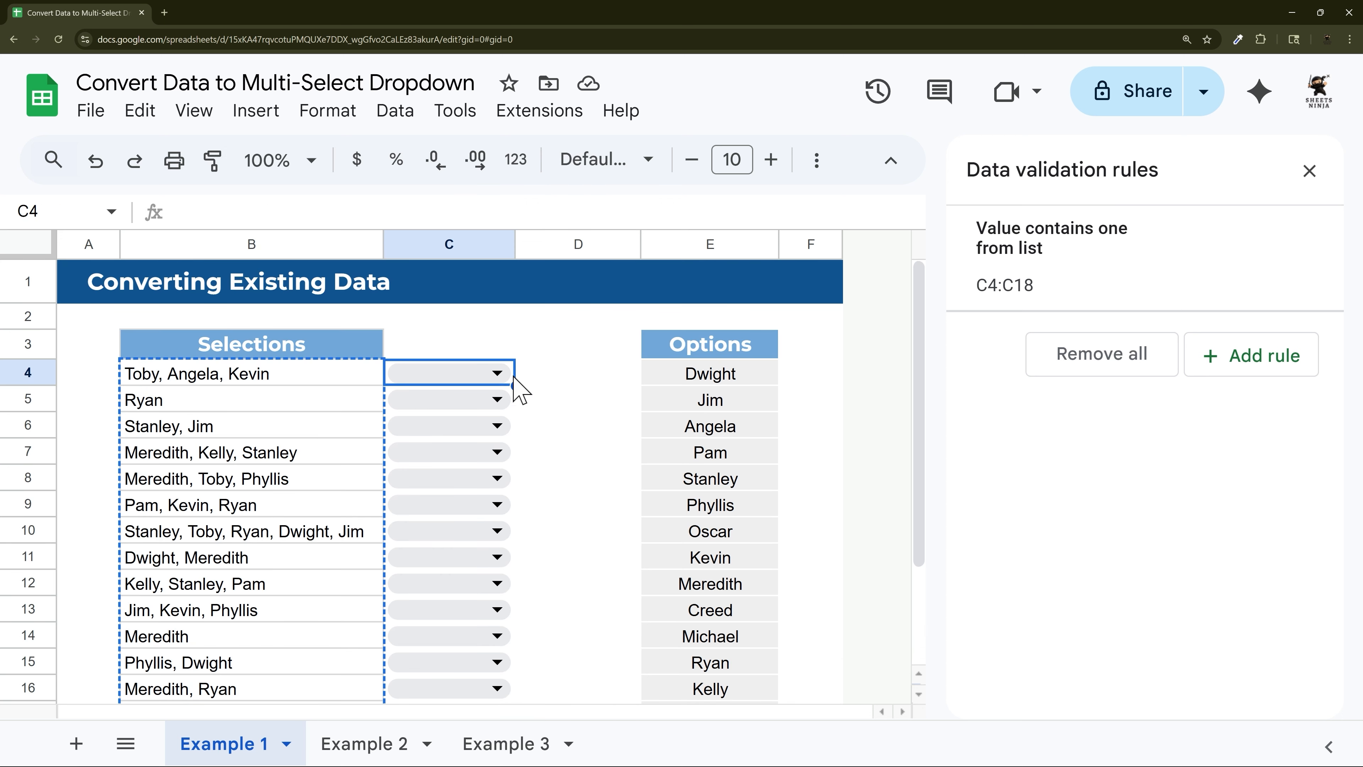
{"action": "right_click", "coordinate": [512, 378]}
{"action": "mouse_move", "coordinate": [593, 296]}
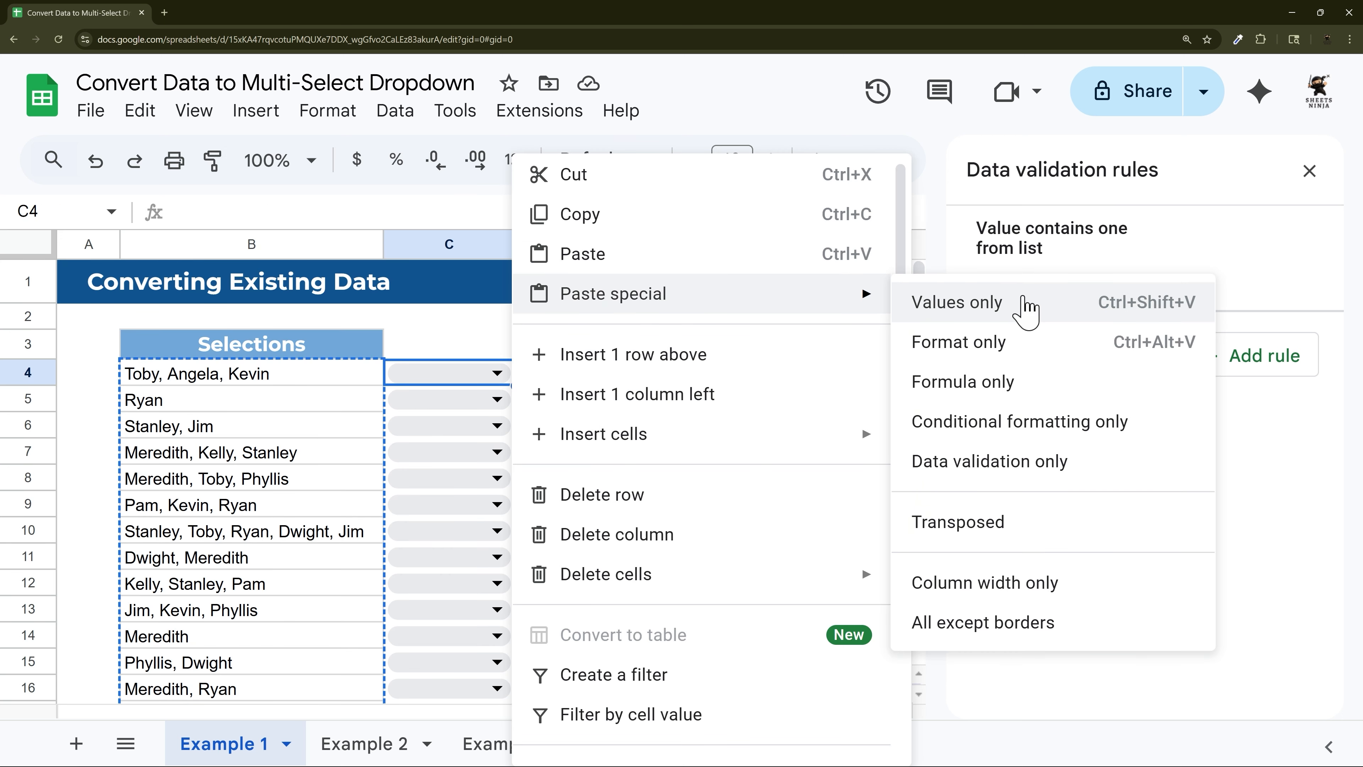
{"action": "left_click", "coordinate": [958, 302]}
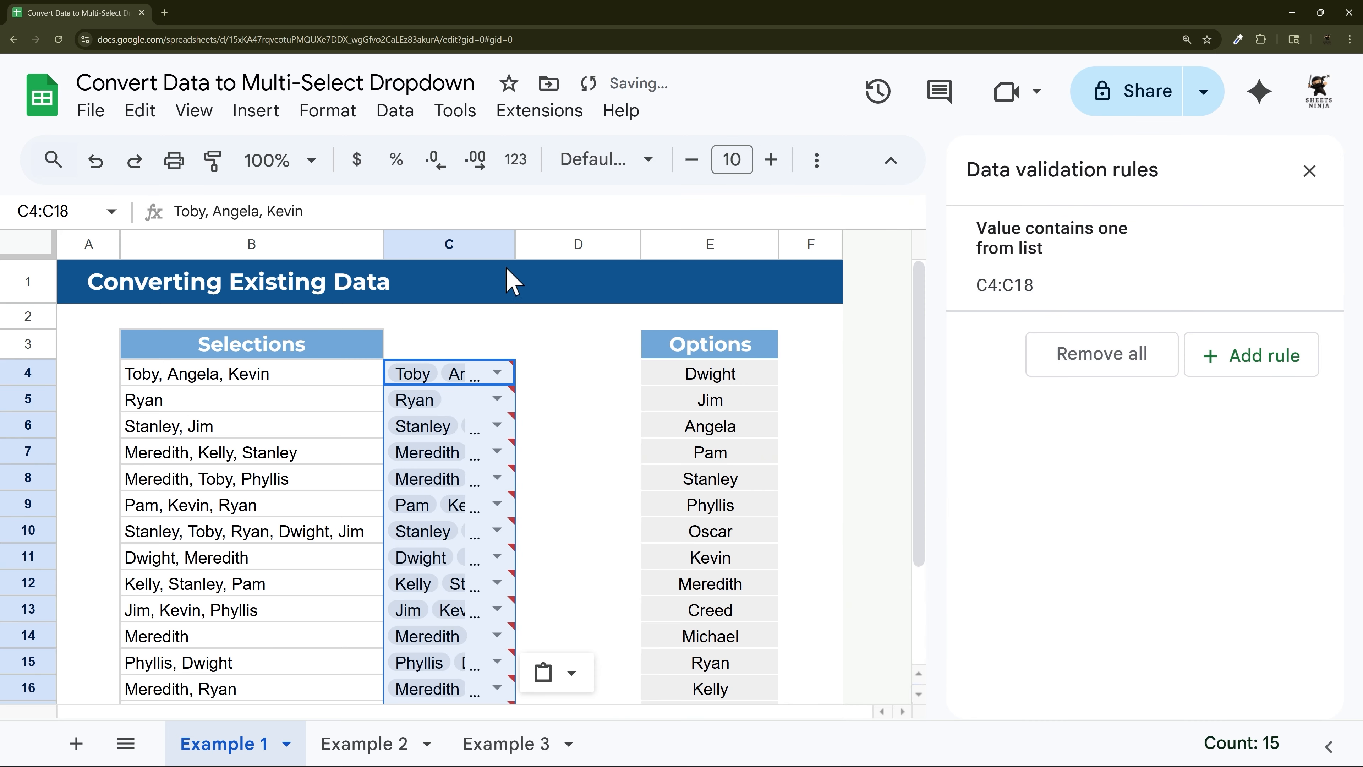
{"action": "left_click_drag", "start_coordinate": [517, 244], "coordinate": [624, 245]}
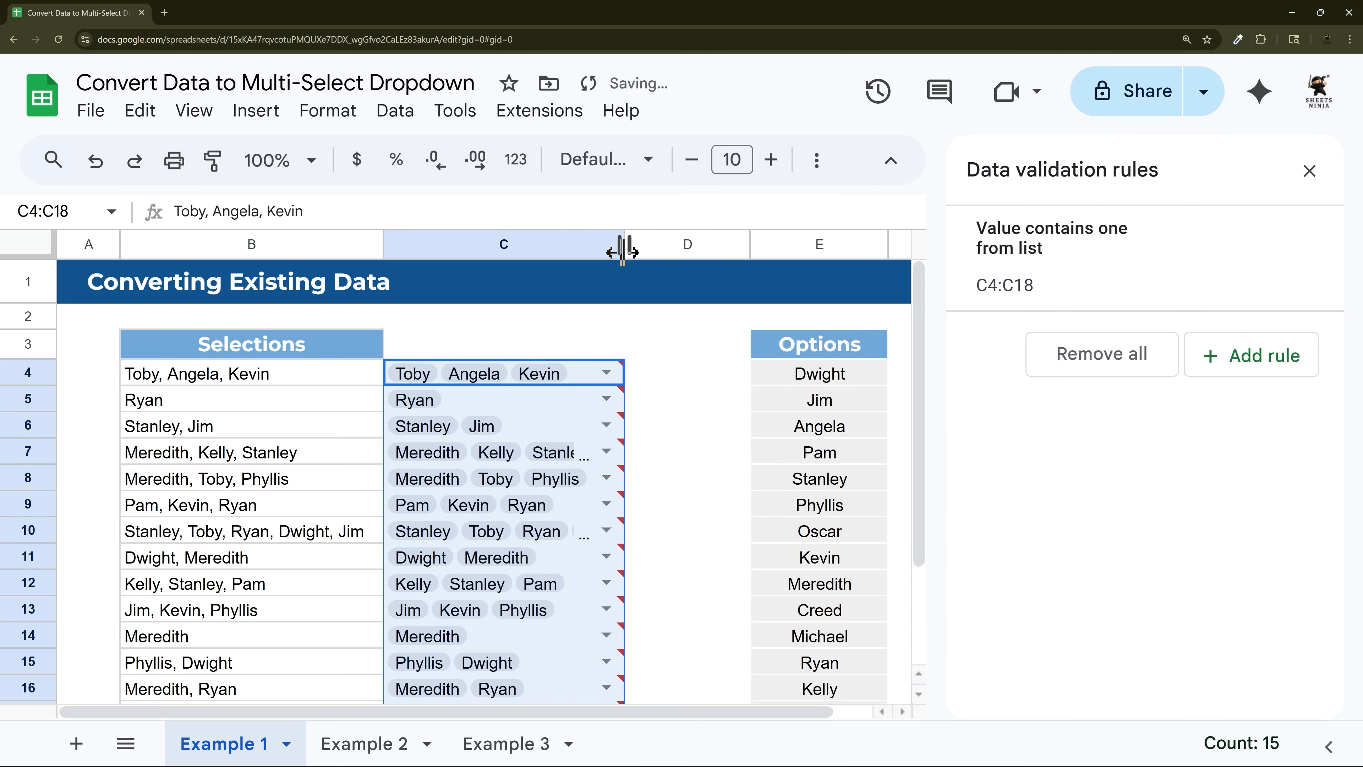
Step: Reopen the C4:C18 dropdown rule and add the names listed in E15, E11 and E6 as further items
{"action": "left_click", "coordinate": [1056, 277]}
{"action": "scroll", "coordinate": [1071, 360], "scroll_direction": "down", "scroll_amount": 3}
{"action": "left_click", "coordinate": [1103, 488]}
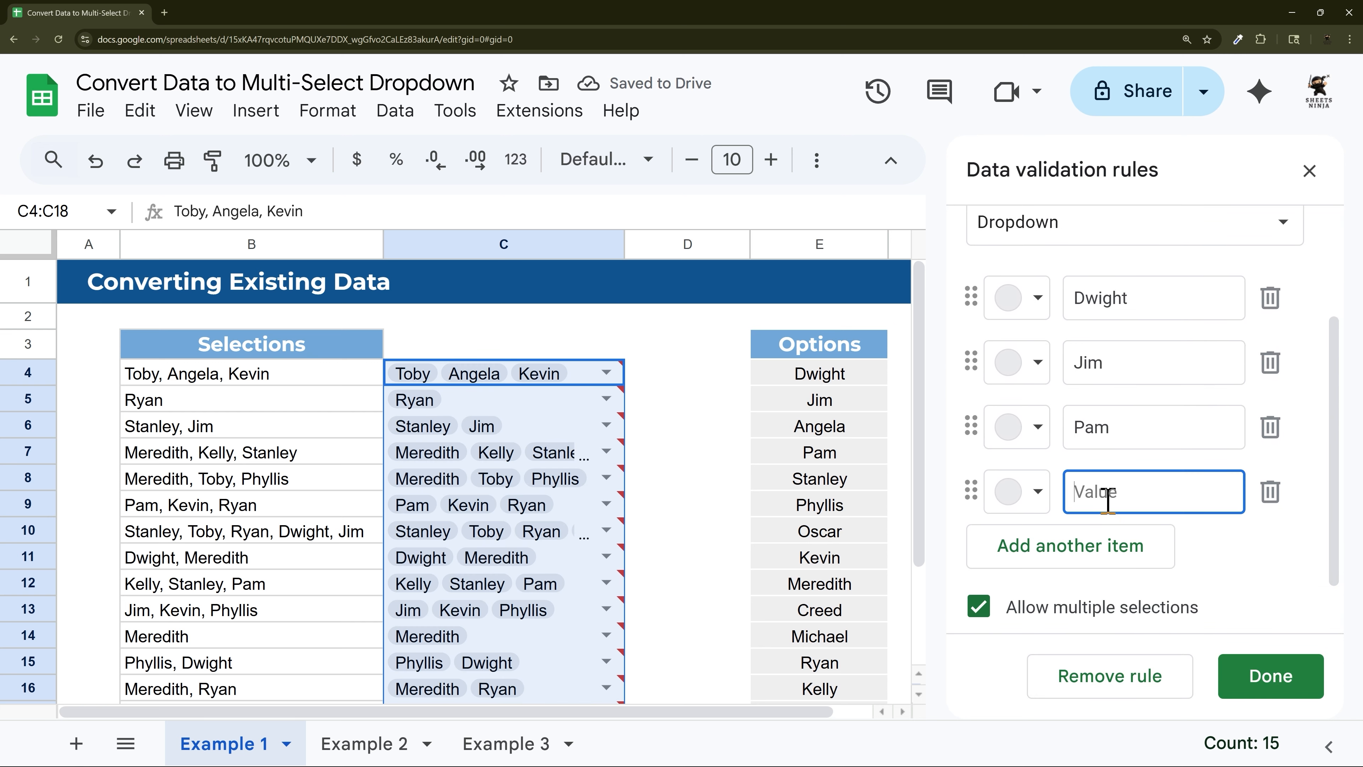
{"action": "type", "text": "Ryan"}
{"action": "left_click", "coordinate": [1092, 551]}
{"action": "type", "text": "Kevin"}
{"action": "key", "text": "Return"}
{"action": "type", "text": "Angela"}
{"action": "key", "text": "Return"}
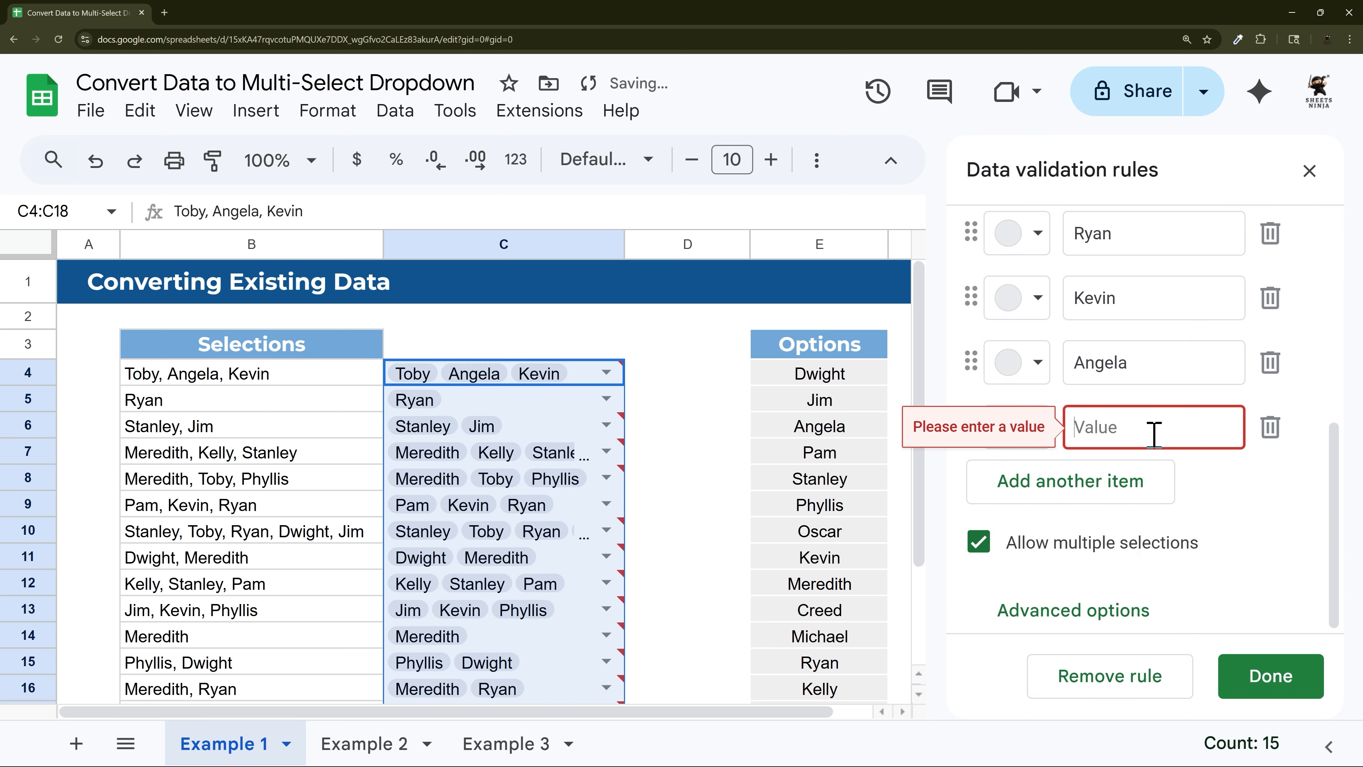
Step: Add the names listed in E17, E8, E12, E16, E9 and E10 as dropdown items, remove the empty item and save the rule
{"action": "type", "text": "Toby"}
{"action": "left_click", "coordinate": [1156, 487]}
{"action": "type", "text": "Stanley"}
{"action": "key", "text": "Return"}
{"action": "type", "text": "Meredith"}
{"action": "key", "text": "Return"}
{"action": "type", "text": "Kelly"}
{"action": "key", "text": "Return"}
{"action": "type", "text": "Phyllis"}
{"action": "key", "text": "Return"}
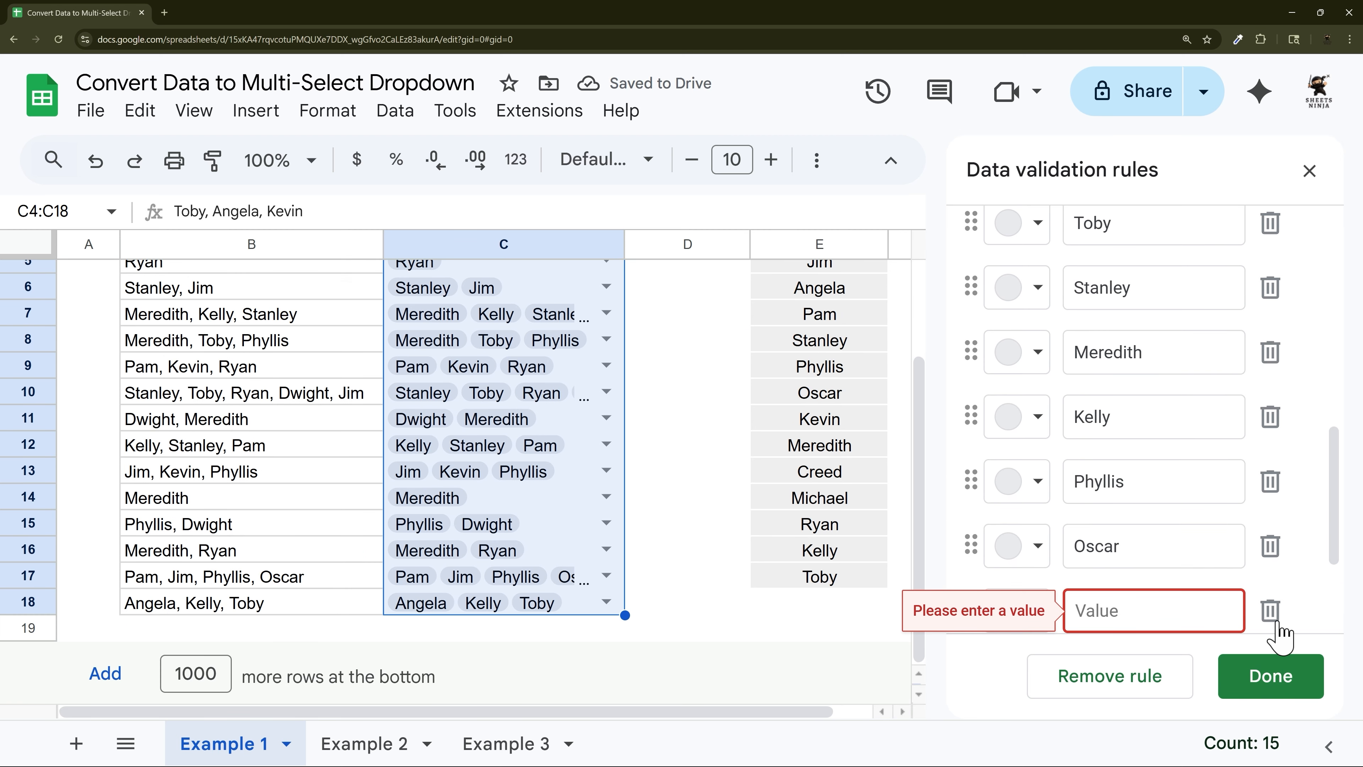
{"action": "left_click", "coordinate": [1270, 610]}
{"action": "left_click", "coordinate": [1261, 676]}
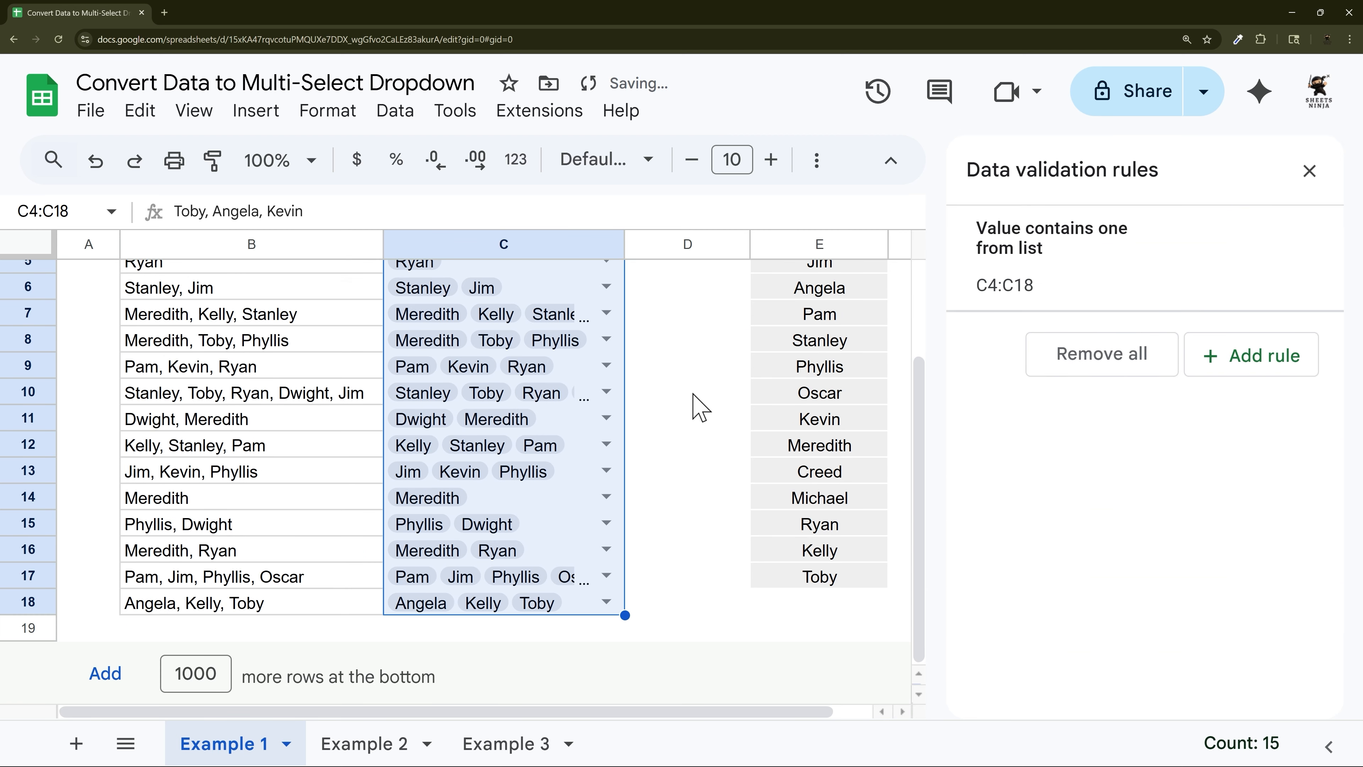
Step: Widen column C to show more of the dropdown selections
{"action": "scroll", "coordinate": [697, 408], "scroll_direction": "up", "scroll_amount": 3}
{"action": "left_click_drag", "start_coordinate": [624, 243], "coordinate": [670, 243]}
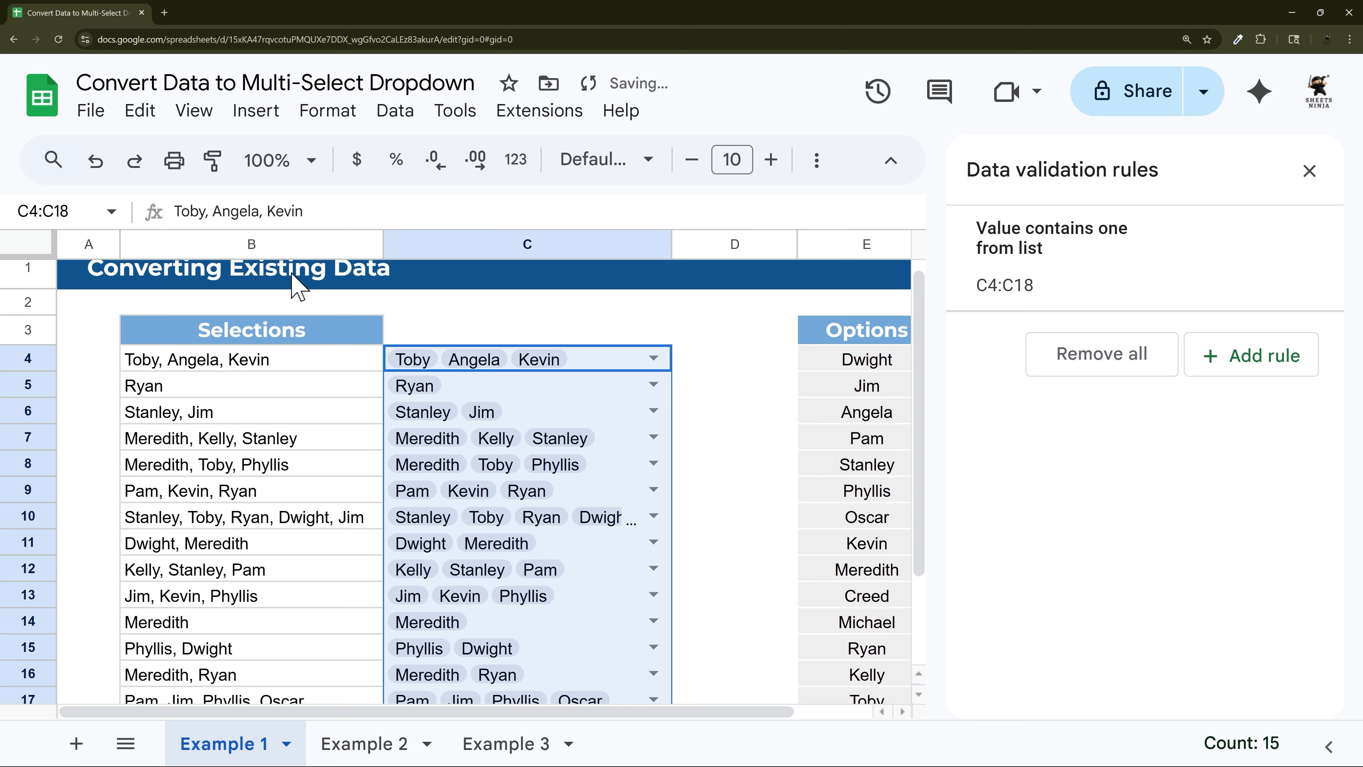
{"action": "left_click_drag", "start_coordinate": [304, 244], "coordinate": [435, 244]}
Step: Copy the dropdown cells C4:C18 and paste them over the original Selections data starting at B4
{"action": "left_click_drag", "start_coordinate": [618, 368], "coordinate": [605, 626]}
{"action": "scroll", "coordinate": [544, 405], "scroll_direction": "up", "scroll_amount": 3}
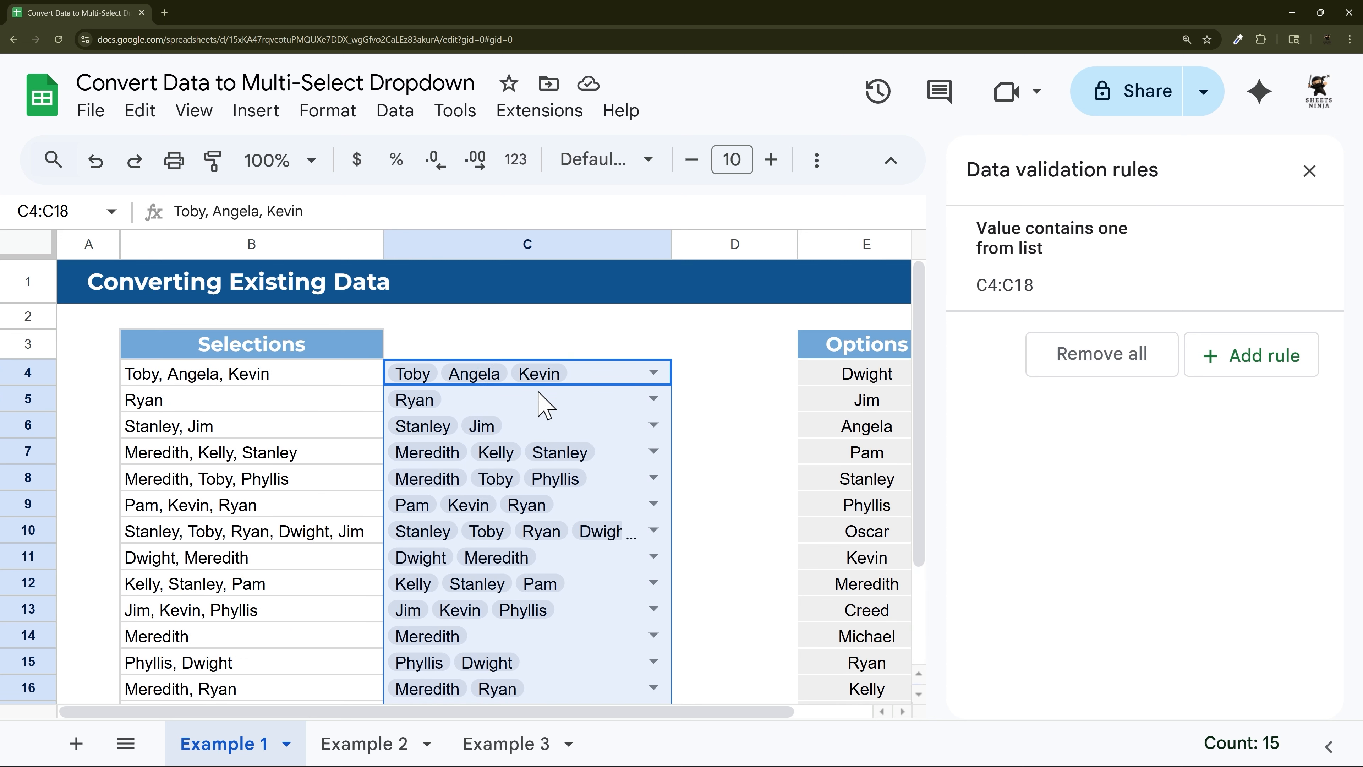
{"action": "right_click", "coordinate": [563, 397]}
{"action": "left_click", "coordinate": [643, 210]}
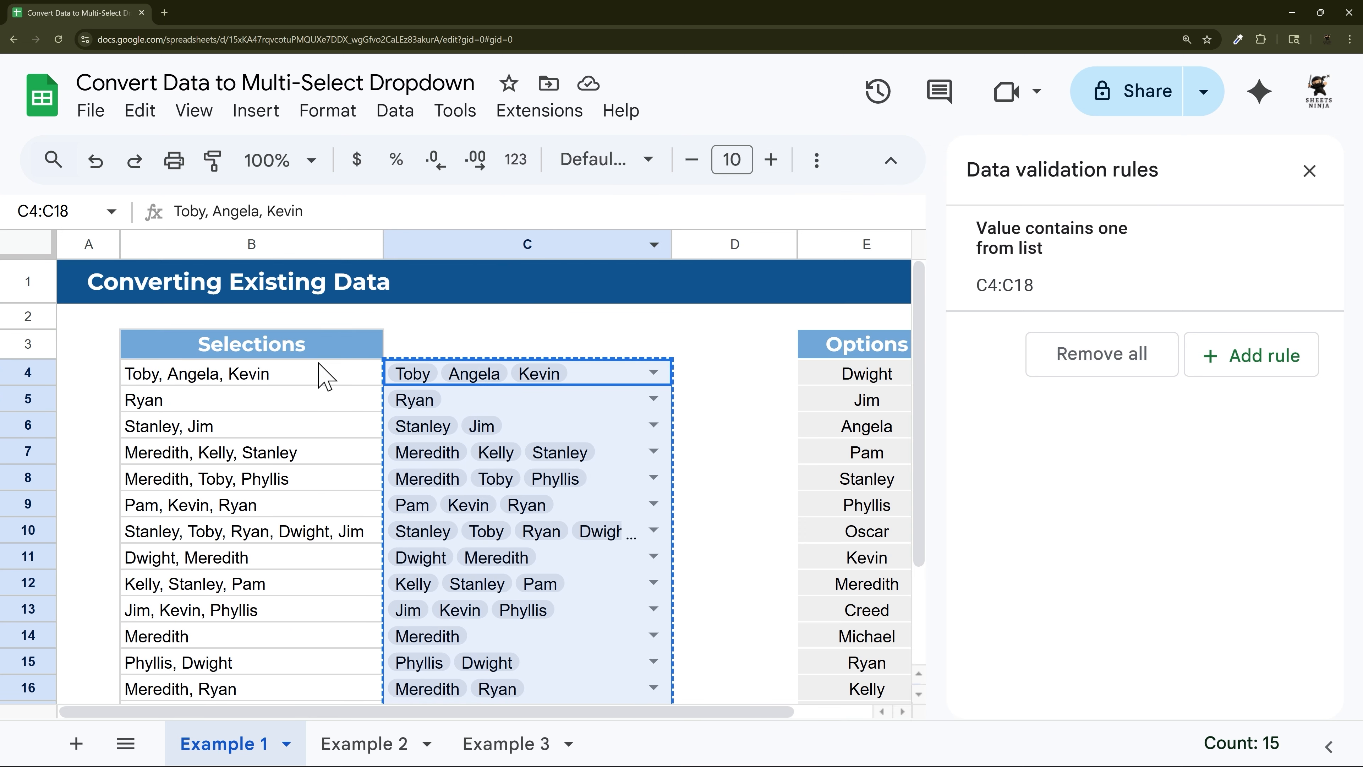
{"action": "right_click", "coordinate": [317, 384]}
{"action": "left_click", "coordinate": [277, 386]}
{"action": "right_click", "coordinate": [283, 385]}
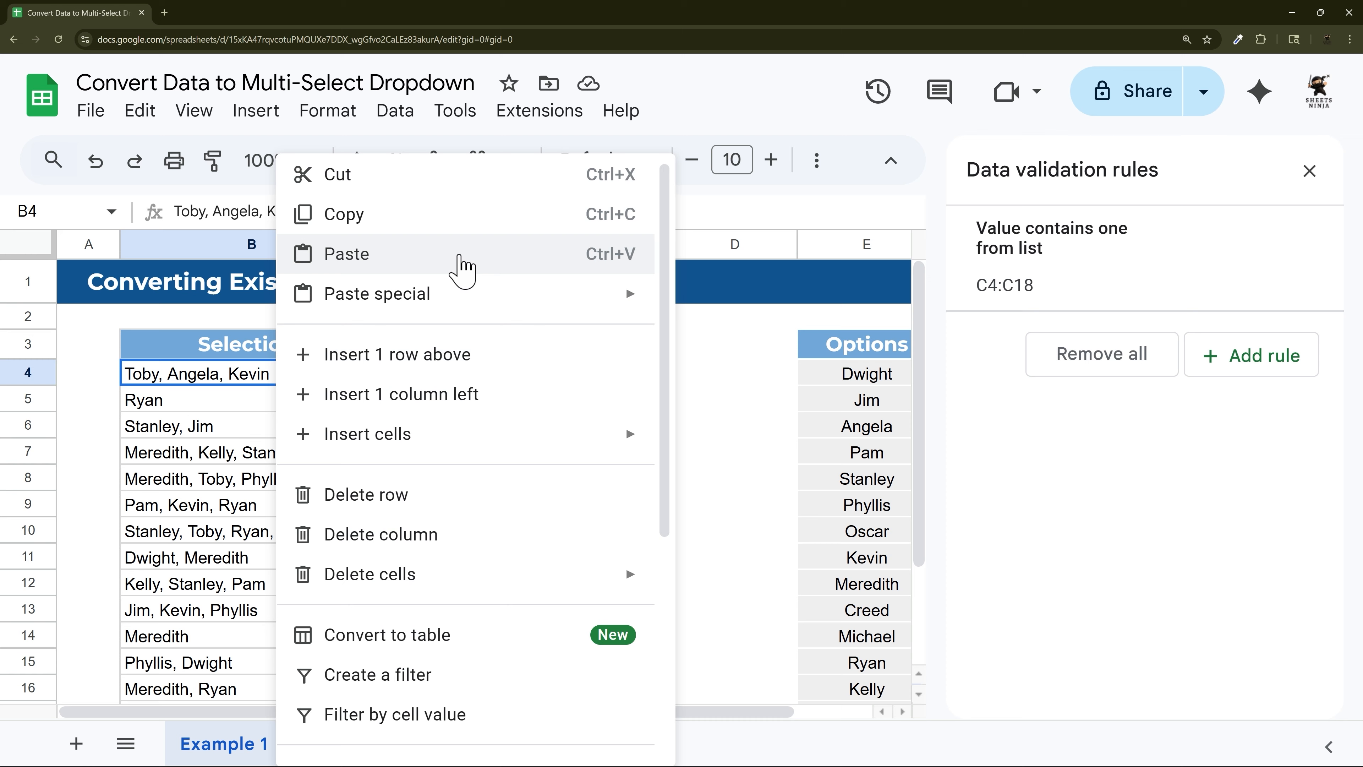
{"action": "left_click", "coordinate": [462, 265]}
Step: Delete the helper column C
{"action": "left_click", "coordinate": [541, 238]}
{"action": "right_click", "coordinate": [541, 238]}
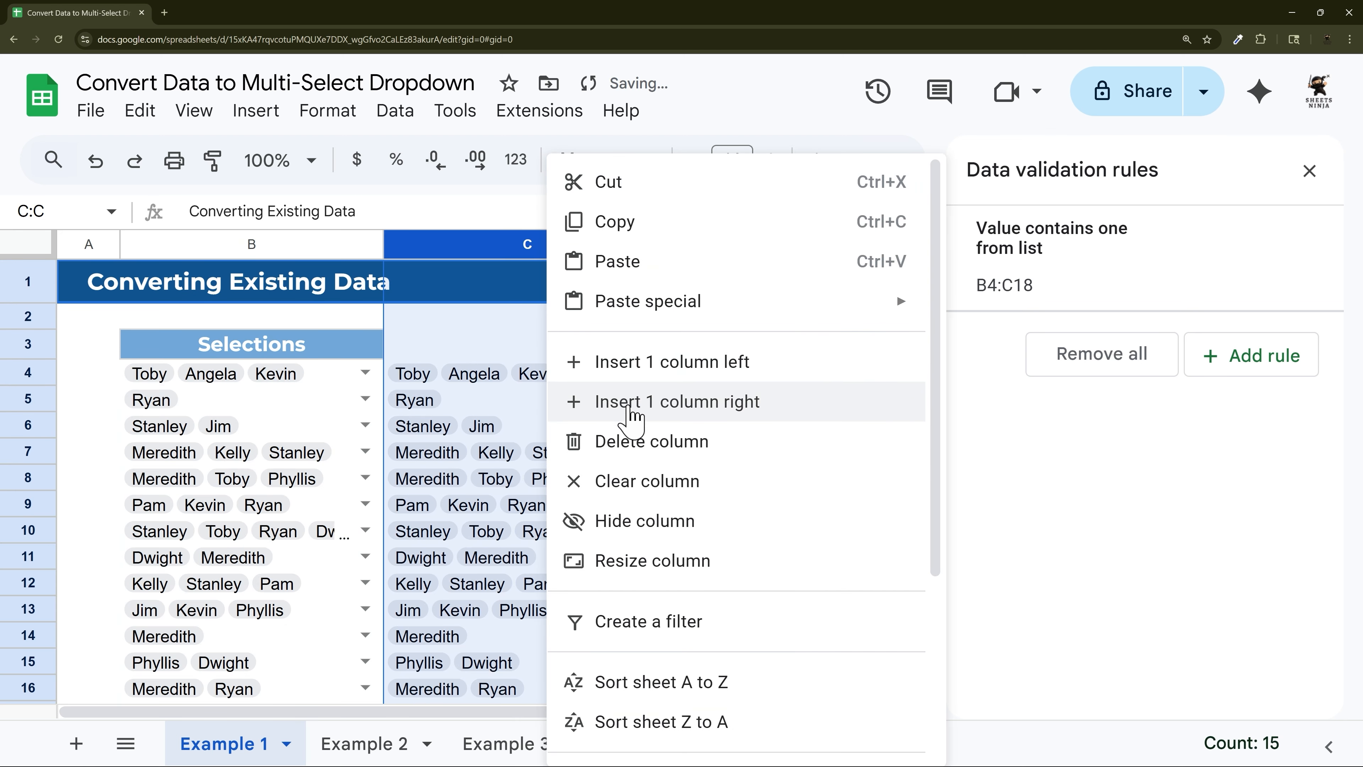
{"action": "left_click", "coordinate": [636, 443]}
Step: Examine the dropdown cells B4:B18, the item list in B4 and its data validation rule
{"action": "left_click", "coordinate": [502, 349]}
{"action": "left_click", "coordinate": [333, 384]}
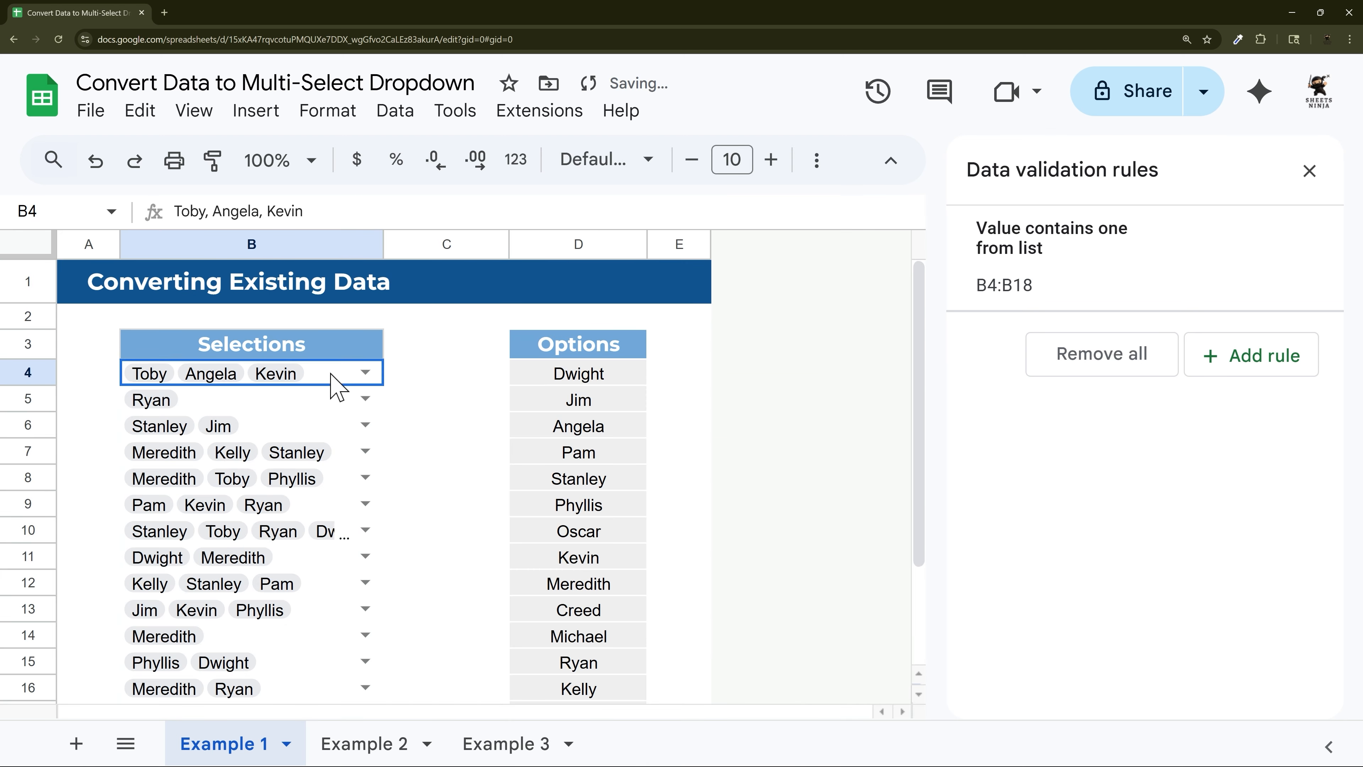
{"action": "left_click_drag", "start_coordinate": [333, 384], "coordinate": [325, 633]}
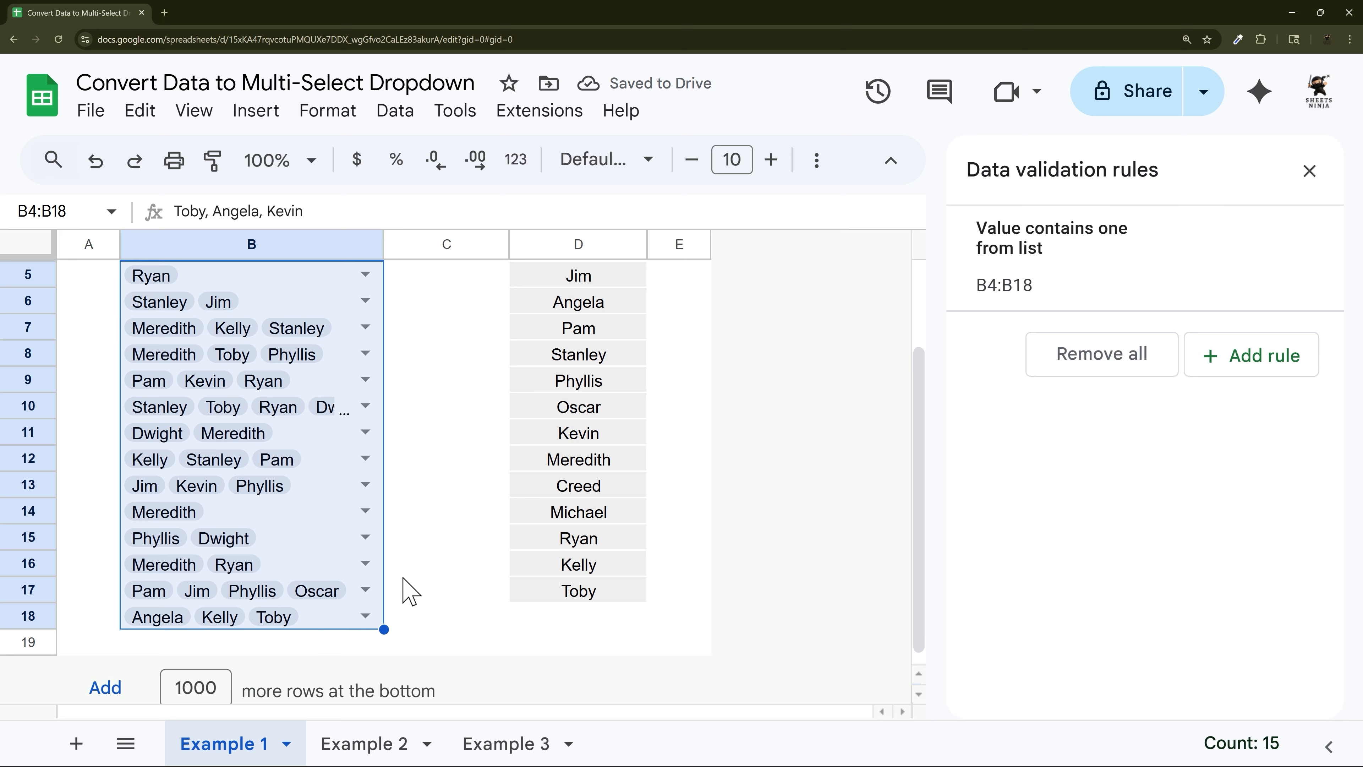
{"action": "scroll", "coordinate": [376, 376], "scroll_direction": "up", "scroll_amount": 3}
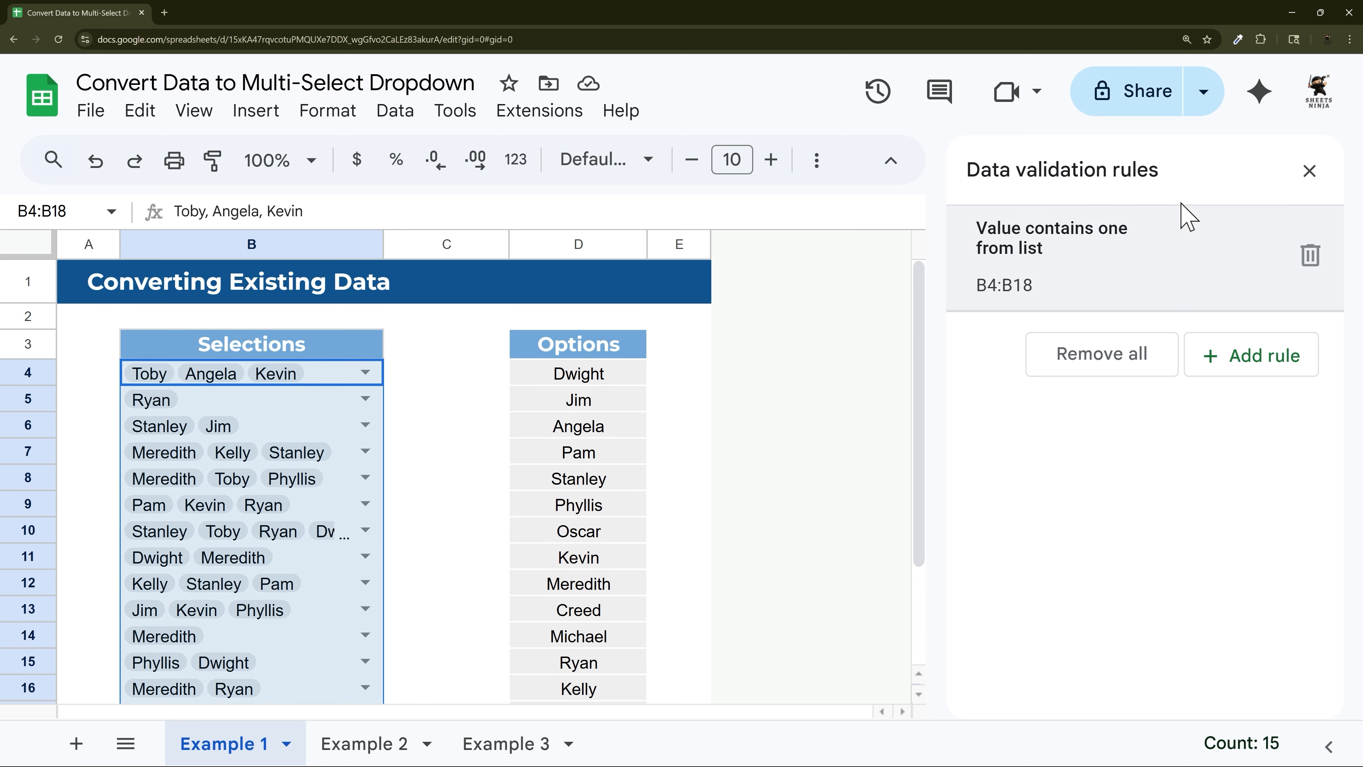
{"action": "left_click", "coordinate": [1324, 171]}
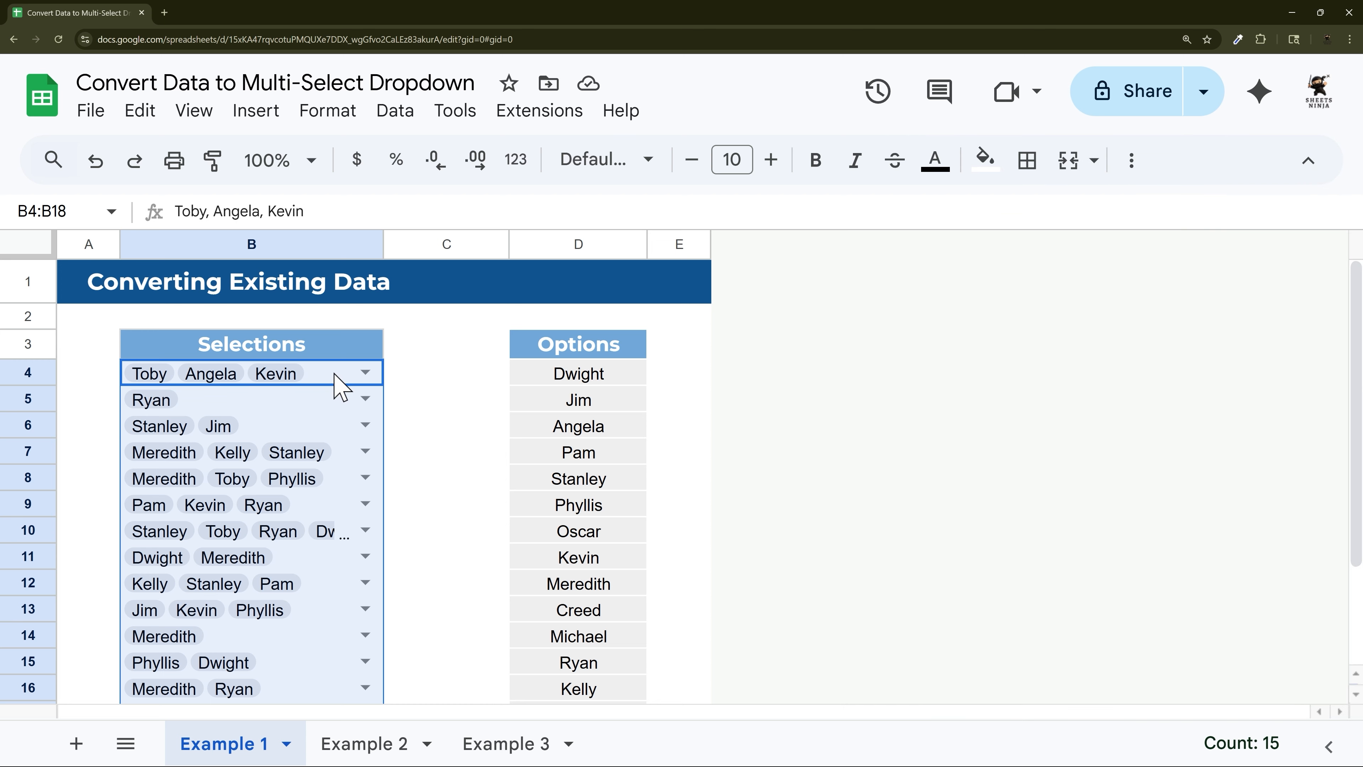
{"action": "left_click", "coordinate": [366, 372]}
{"action": "left_click", "coordinate": [595, 250]}
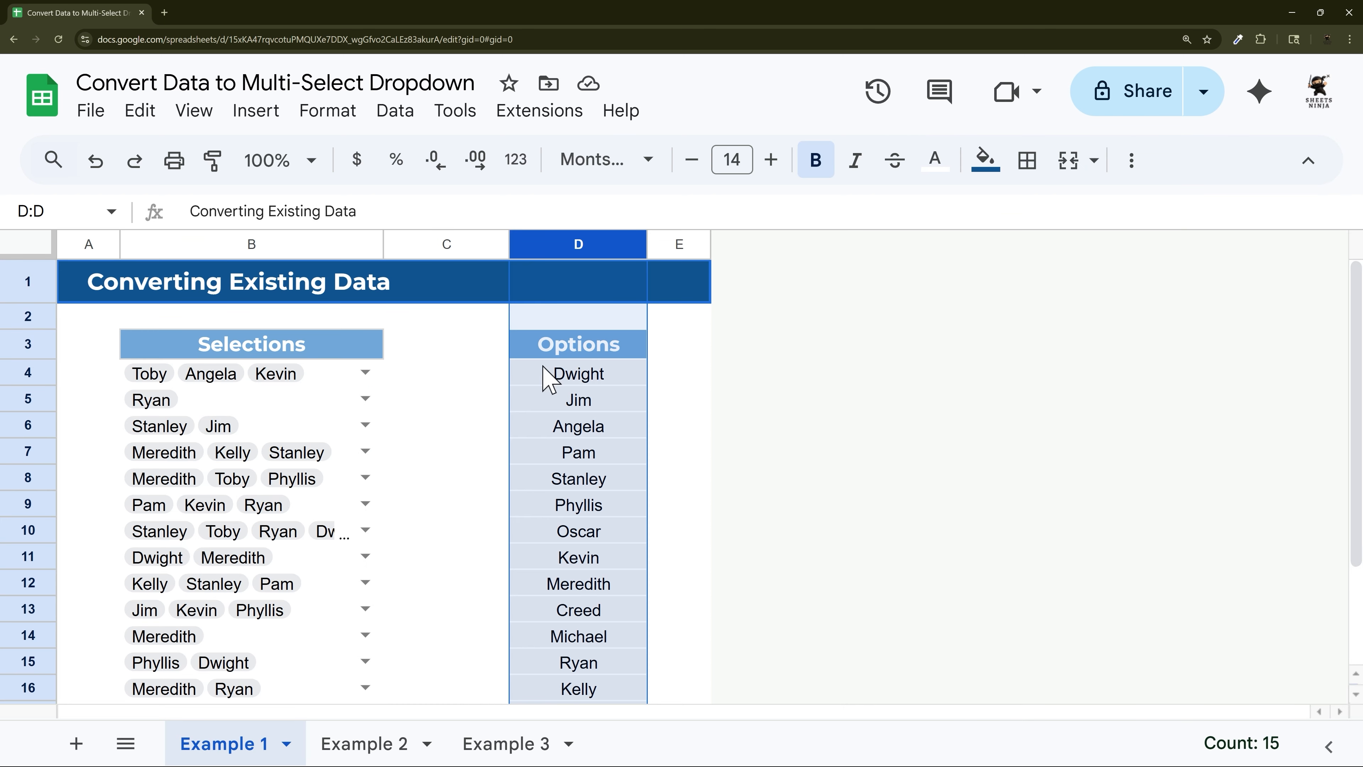
{"action": "left_click", "coordinate": [366, 372]}
{"action": "scroll", "coordinate": [304, 615], "scroll_direction": "down", "scroll_amount": 3}
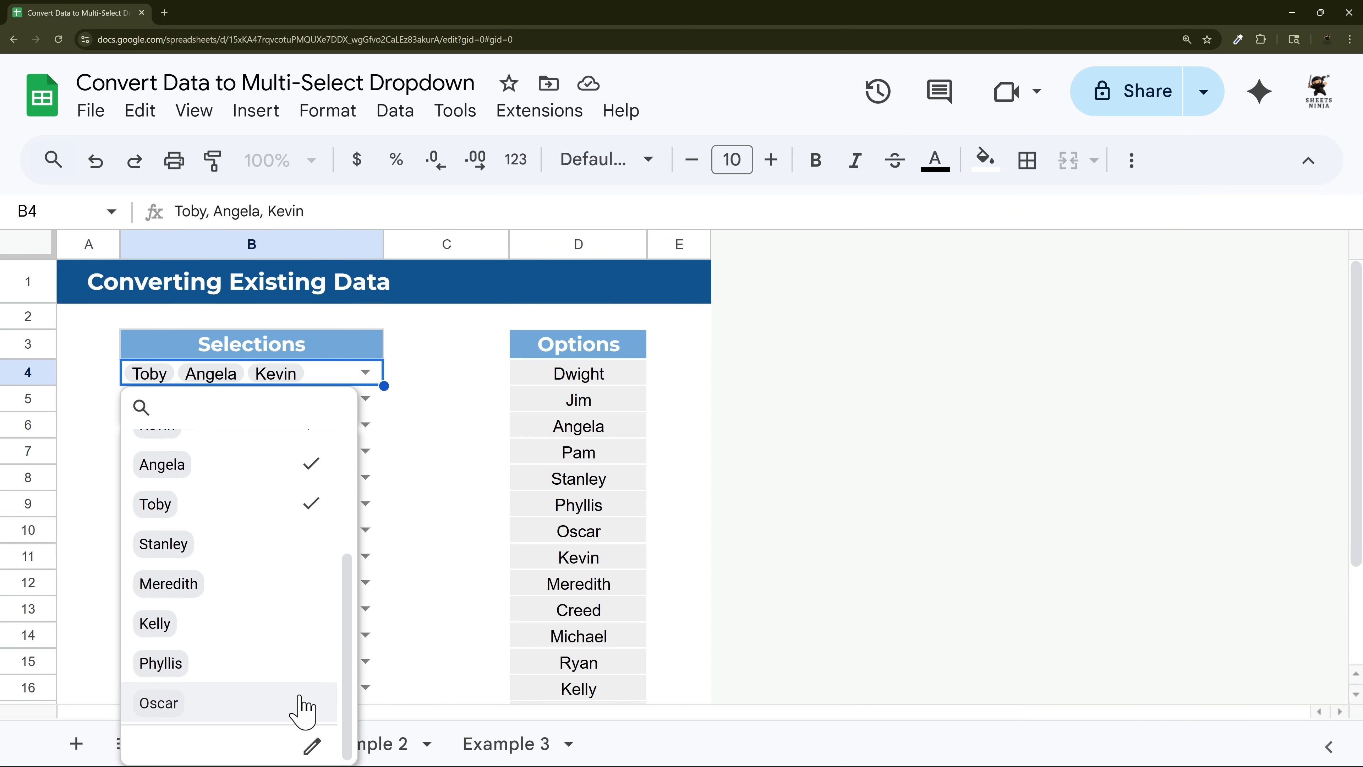
{"action": "left_click", "coordinate": [312, 743]}
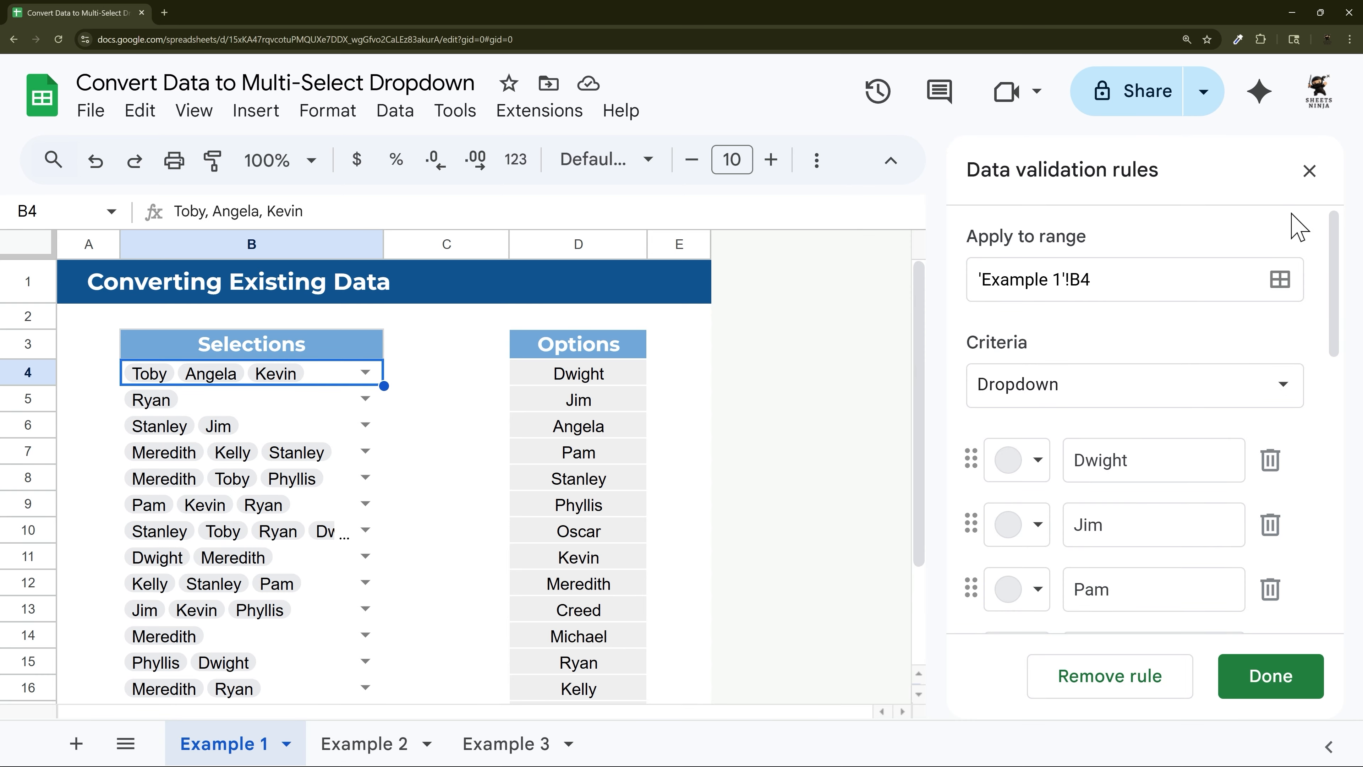
{"action": "left_click", "coordinate": [1310, 171]}
Step: On the Example 2 sheet, change the type of the Dunder Mifflin table's Names column to Dropdown
{"action": "left_click", "coordinate": [375, 743]}
{"action": "scroll", "coordinate": [346, 590], "scroll_direction": "up", "scroll_amount": 2}
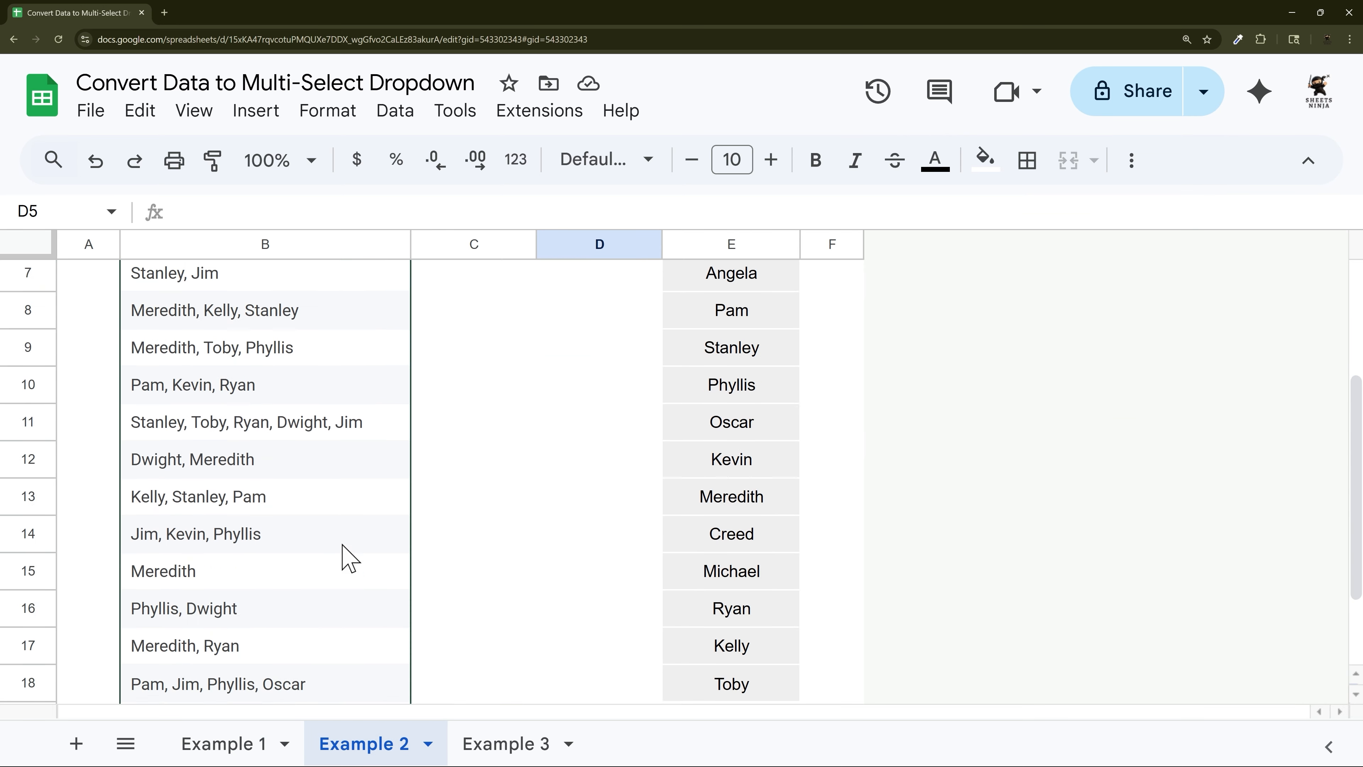
{"action": "scroll", "coordinate": [346, 558], "scroll_direction": "up", "scroll_amount": 3}
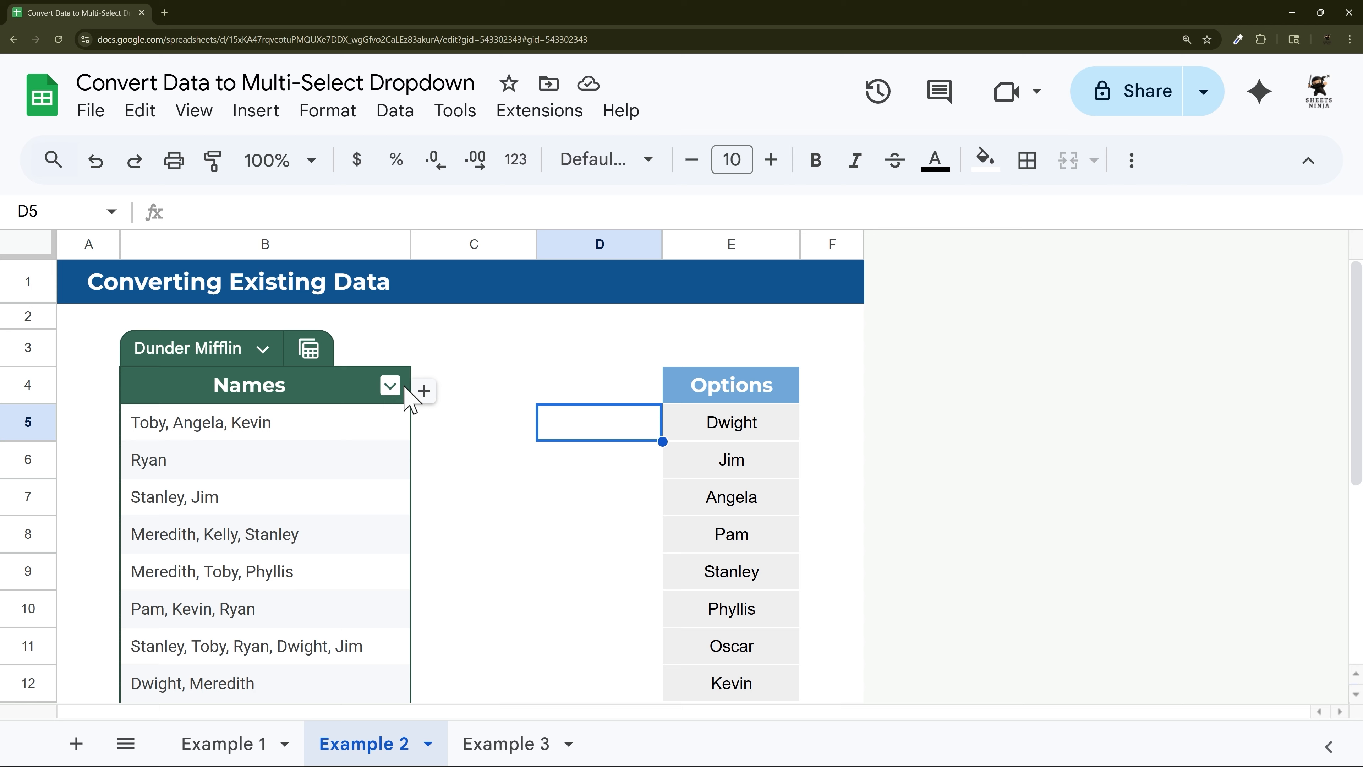
{"action": "left_click", "coordinate": [390, 386]}
{"action": "mouse_move", "coordinate": [596, 450]}
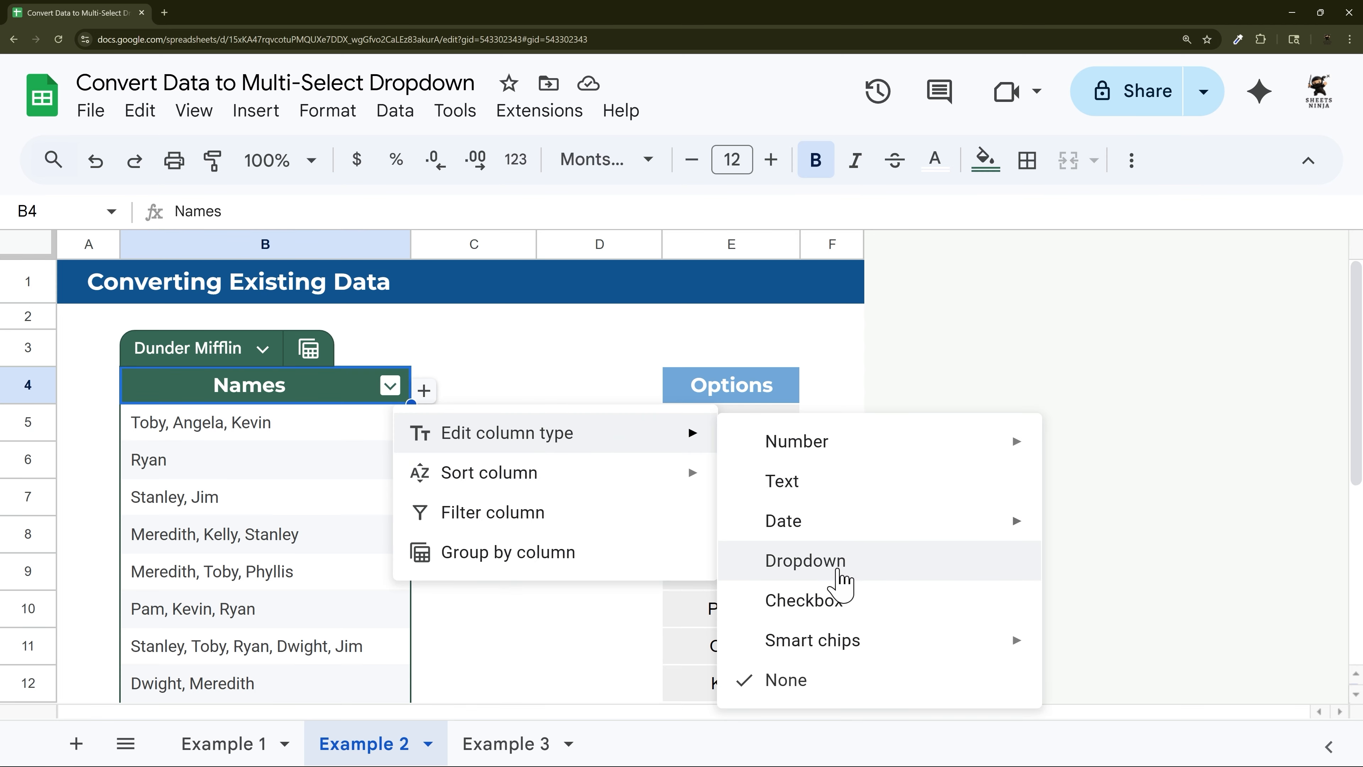
{"action": "left_click", "coordinate": [837, 563]}
Step: Set the Names column's criteria to Dropdown (from a range) with 'Example 2'!E5:E18 as the source range
{"action": "left_click", "coordinate": [1119, 382]}
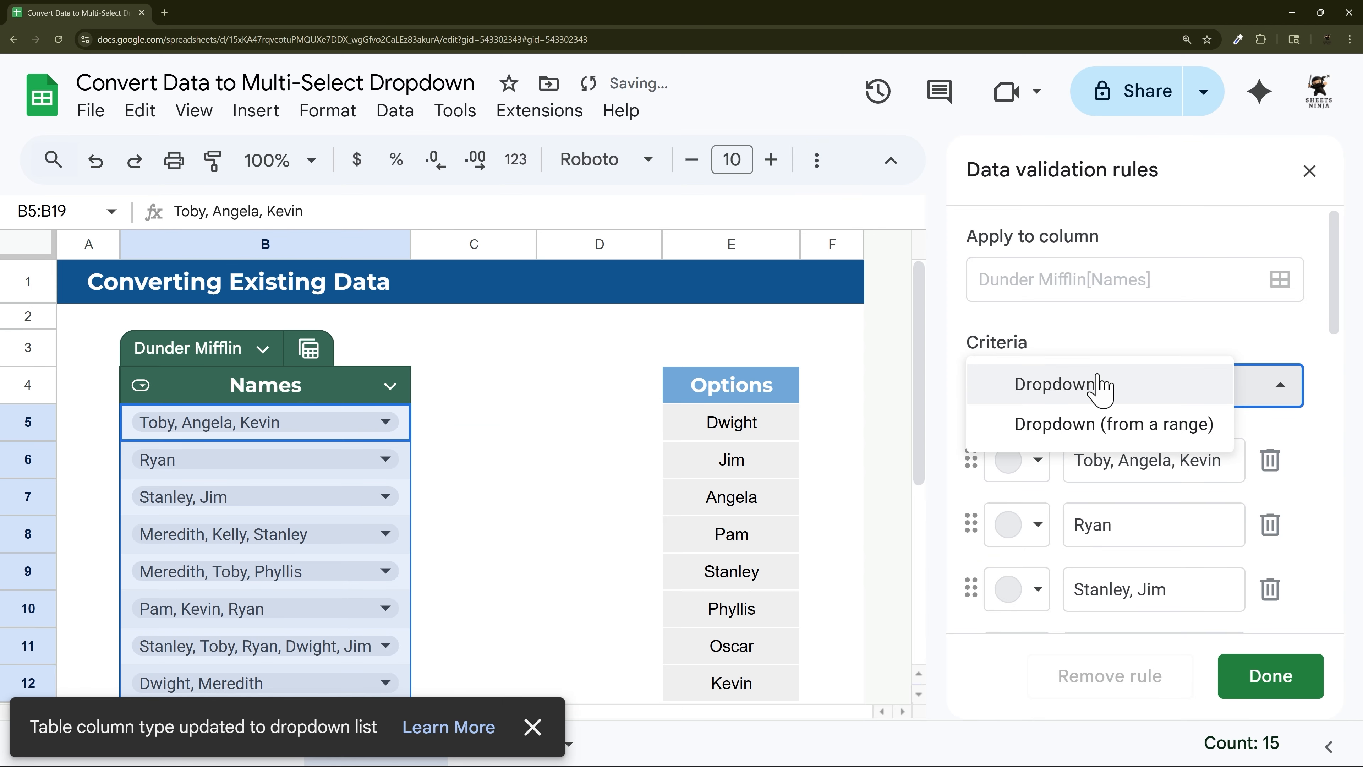
{"action": "left_click", "coordinate": [1109, 441]}
{"action": "left_click", "coordinate": [1280, 460]}
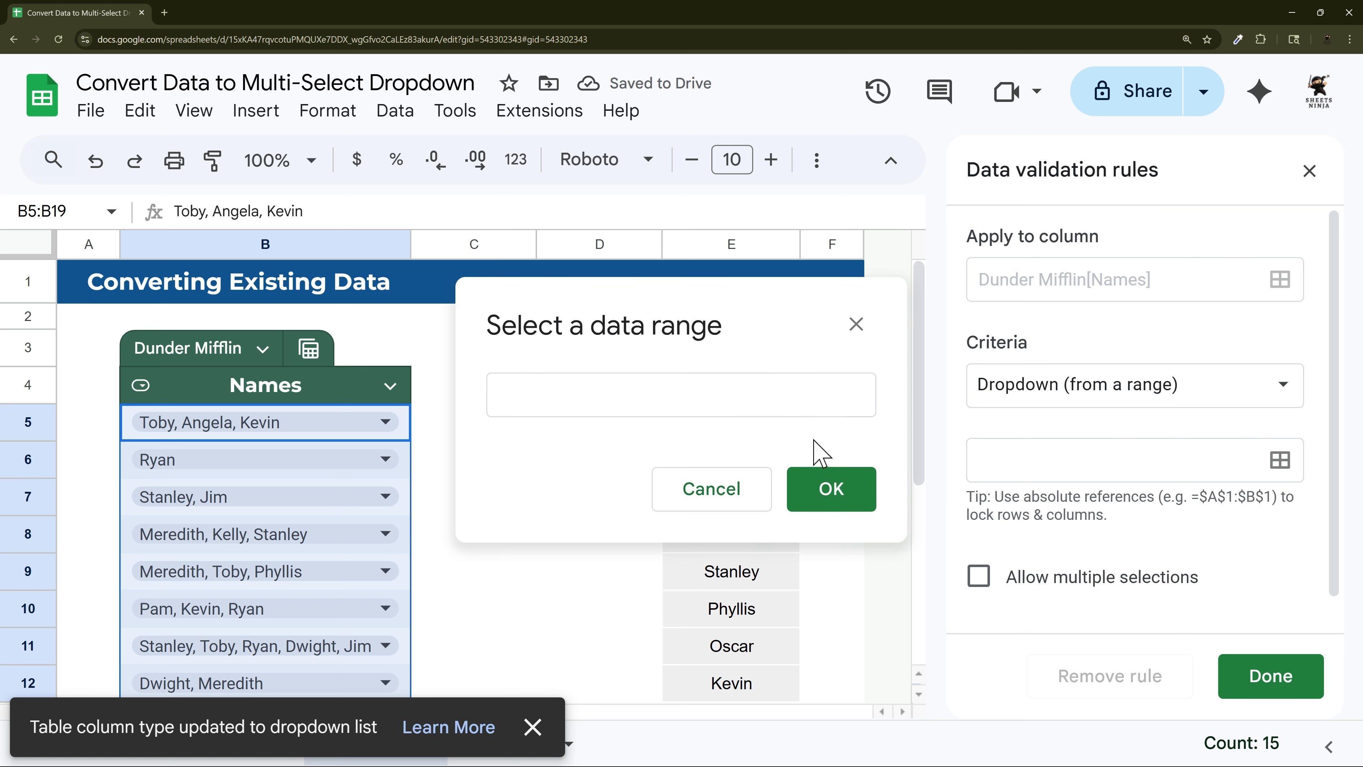
{"action": "left_click", "coordinate": [682, 403]}
{"action": "left_click_drag", "start_coordinate": [717, 315], "coordinate": [677, 318]}
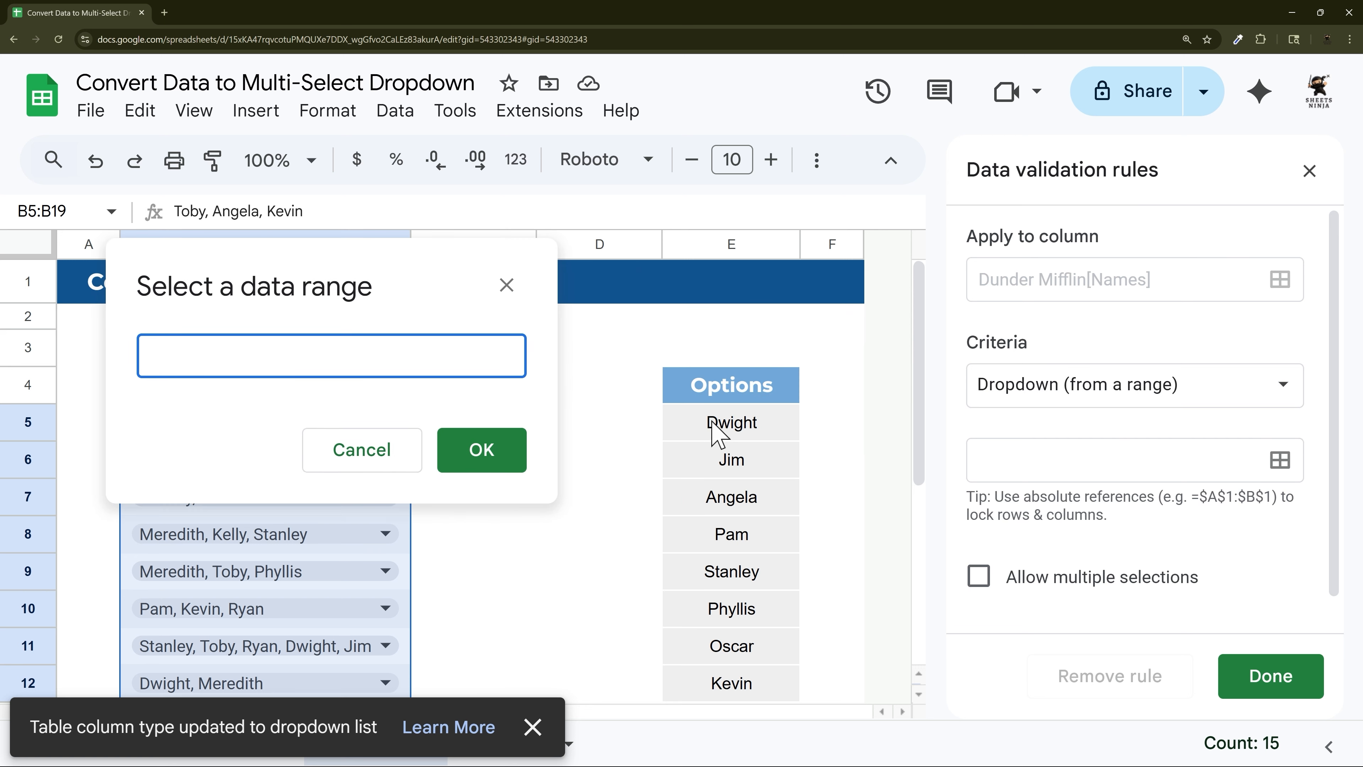
{"action": "left_click_drag", "start_coordinate": [708, 424], "coordinate": [737, 575]}
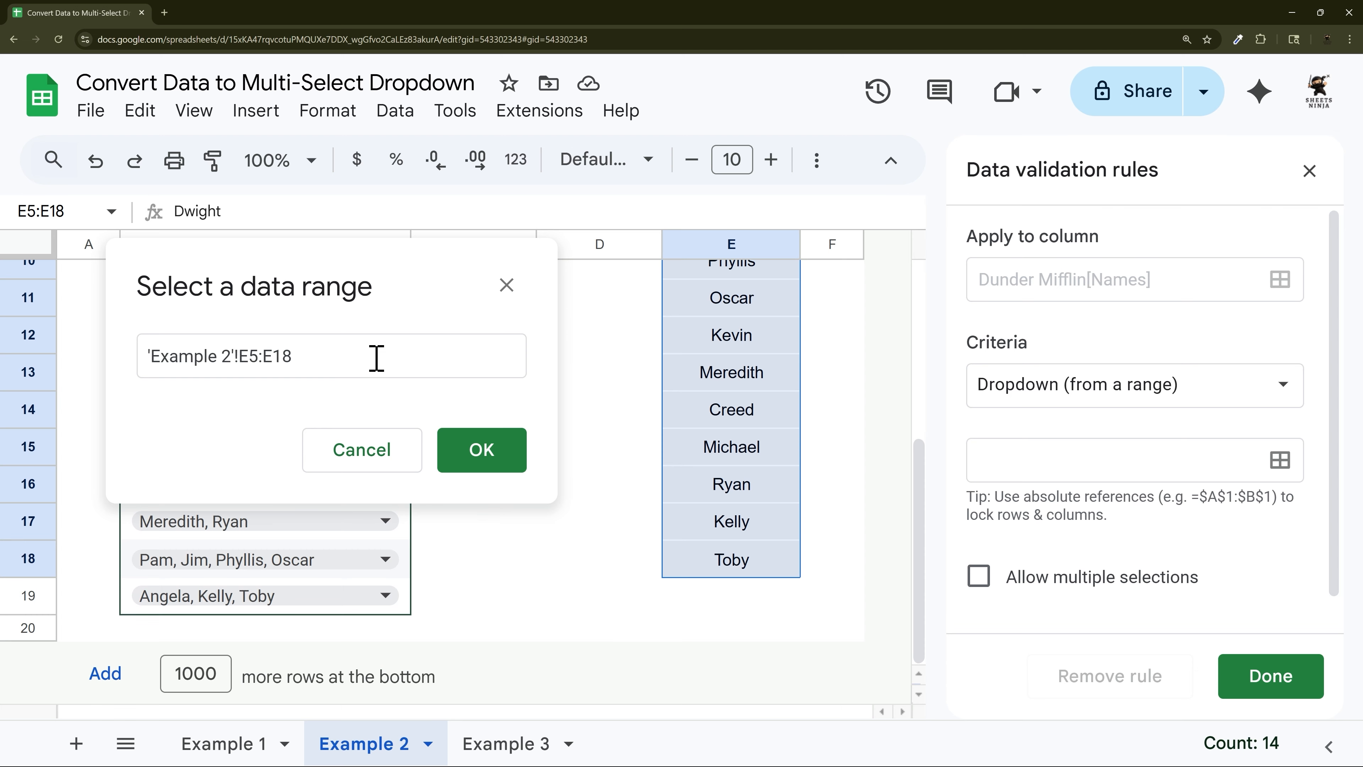
{"action": "left_click", "coordinate": [472, 741]}
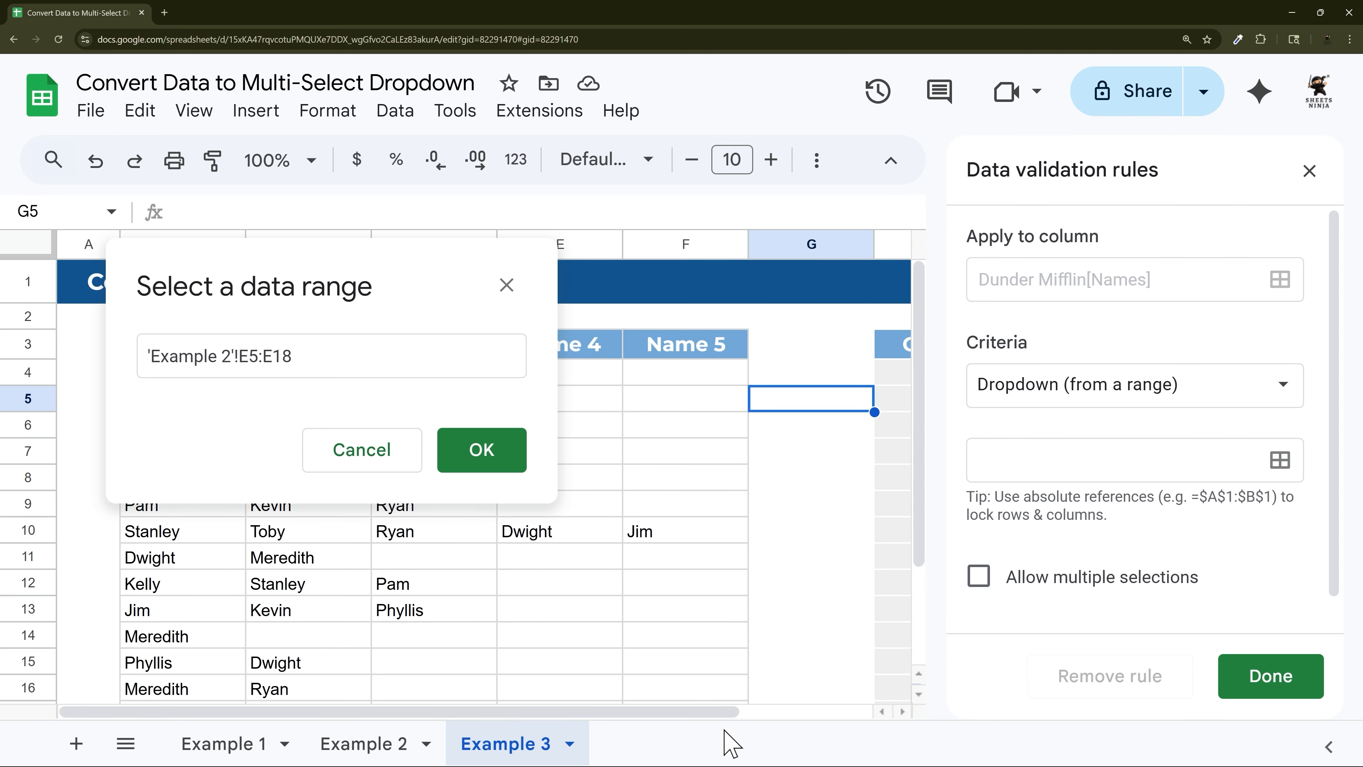
{"action": "left_click", "coordinate": [481, 451]}
{"action": "left_click", "coordinate": [344, 743]}
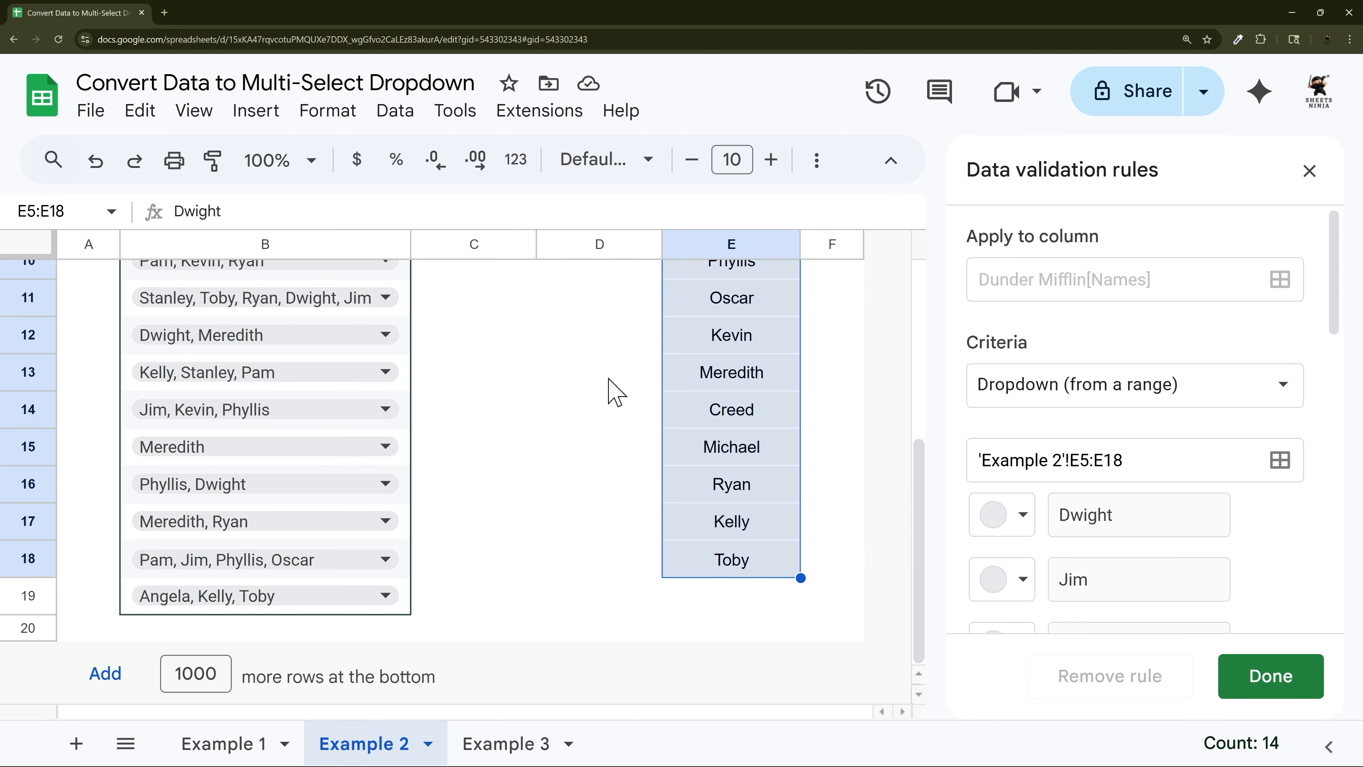
Step: Allow multiple selections in the Names column's dropdown rule and save it
{"action": "scroll", "coordinate": [519, 475], "scroll_direction": "up", "scroll_amount": 5}
{"action": "scroll", "coordinate": [1287, 531], "scroll_direction": "down", "scroll_amount": 15}
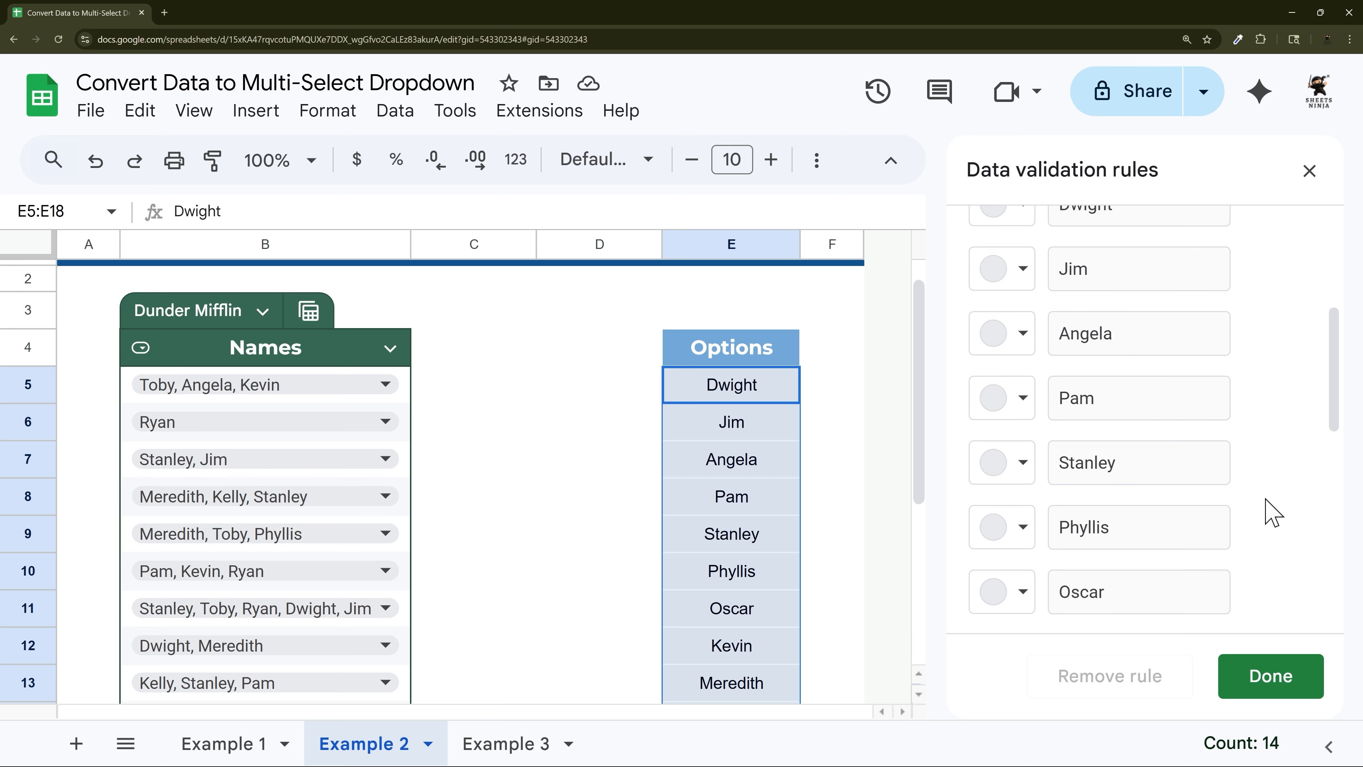
{"action": "left_click", "coordinate": [976, 549]}
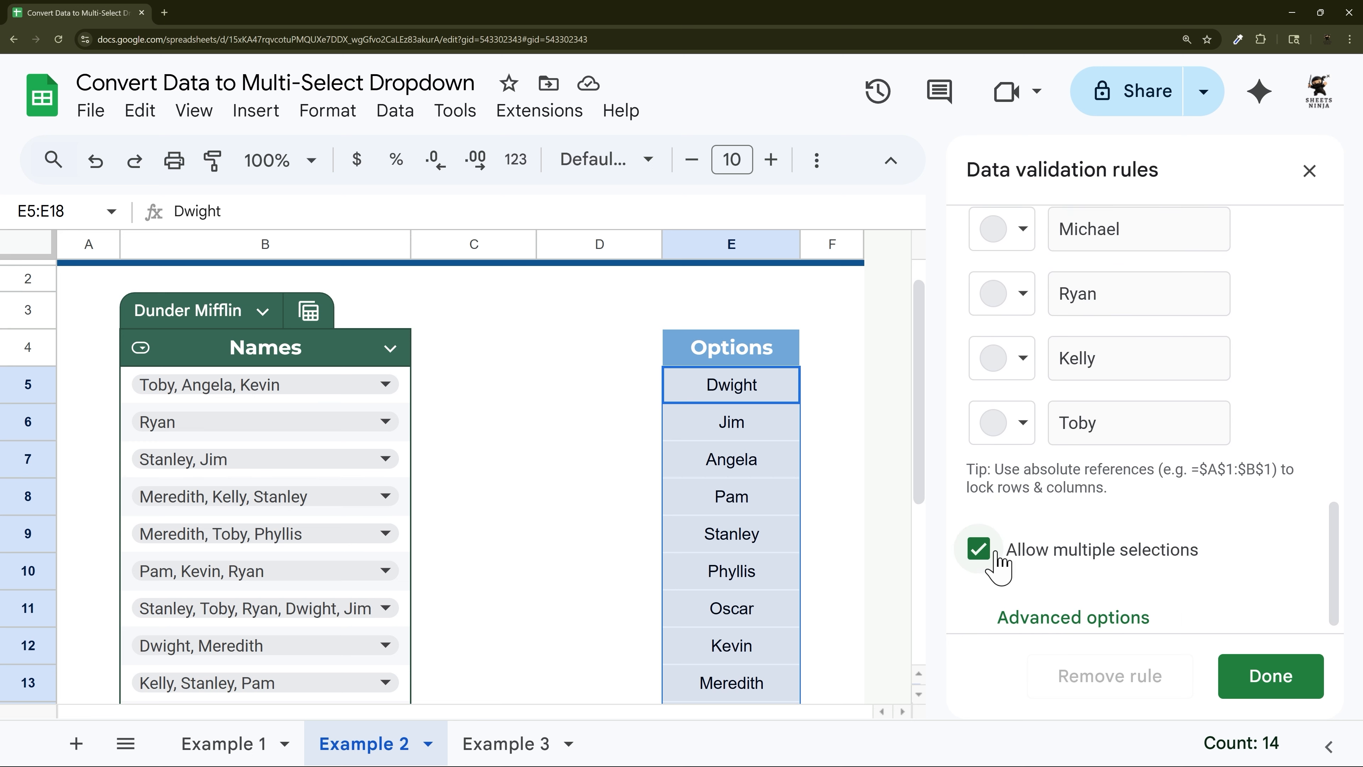
{"action": "left_click", "coordinate": [1253, 675]}
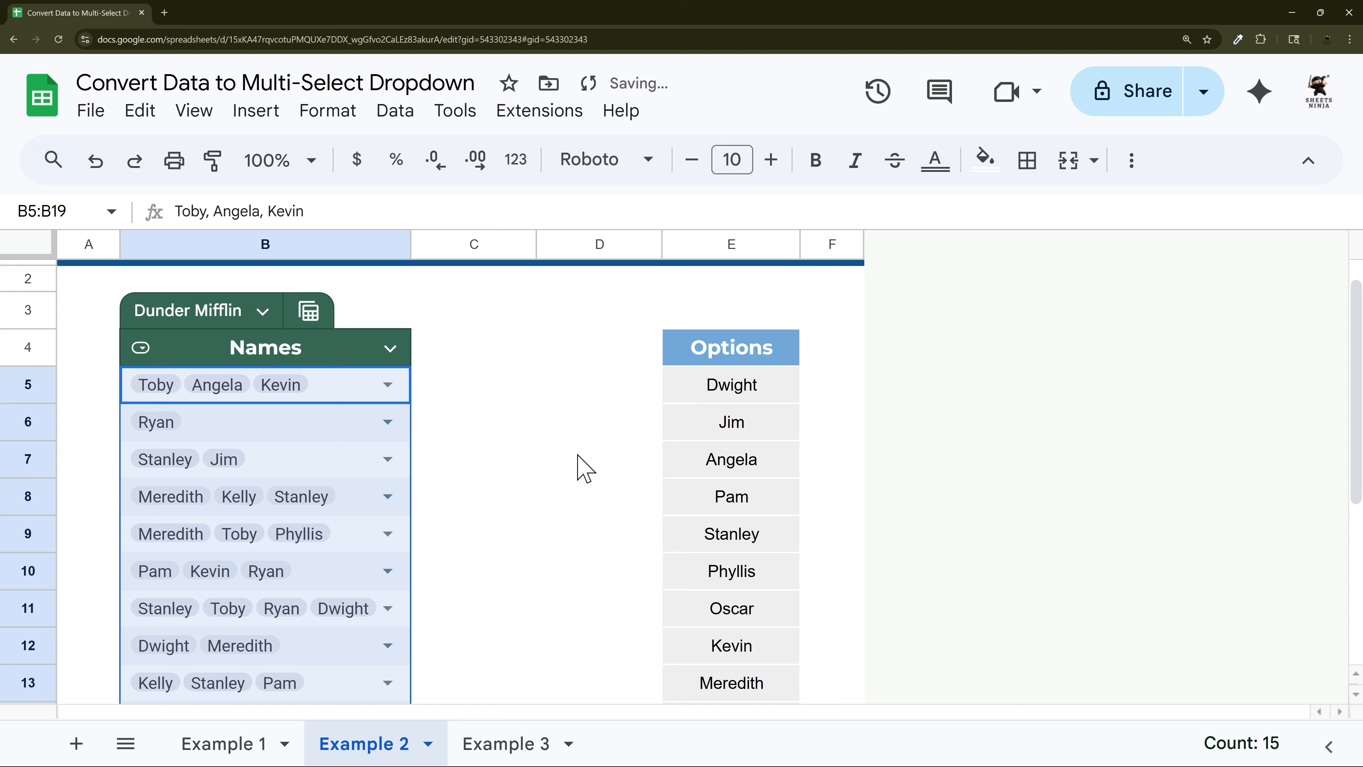
Step: Check the option list of the dropdown in B5 of the Names column
{"action": "left_click", "coordinate": [590, 424]}
{"action": "left_click", "coordinate": [387, 385]}
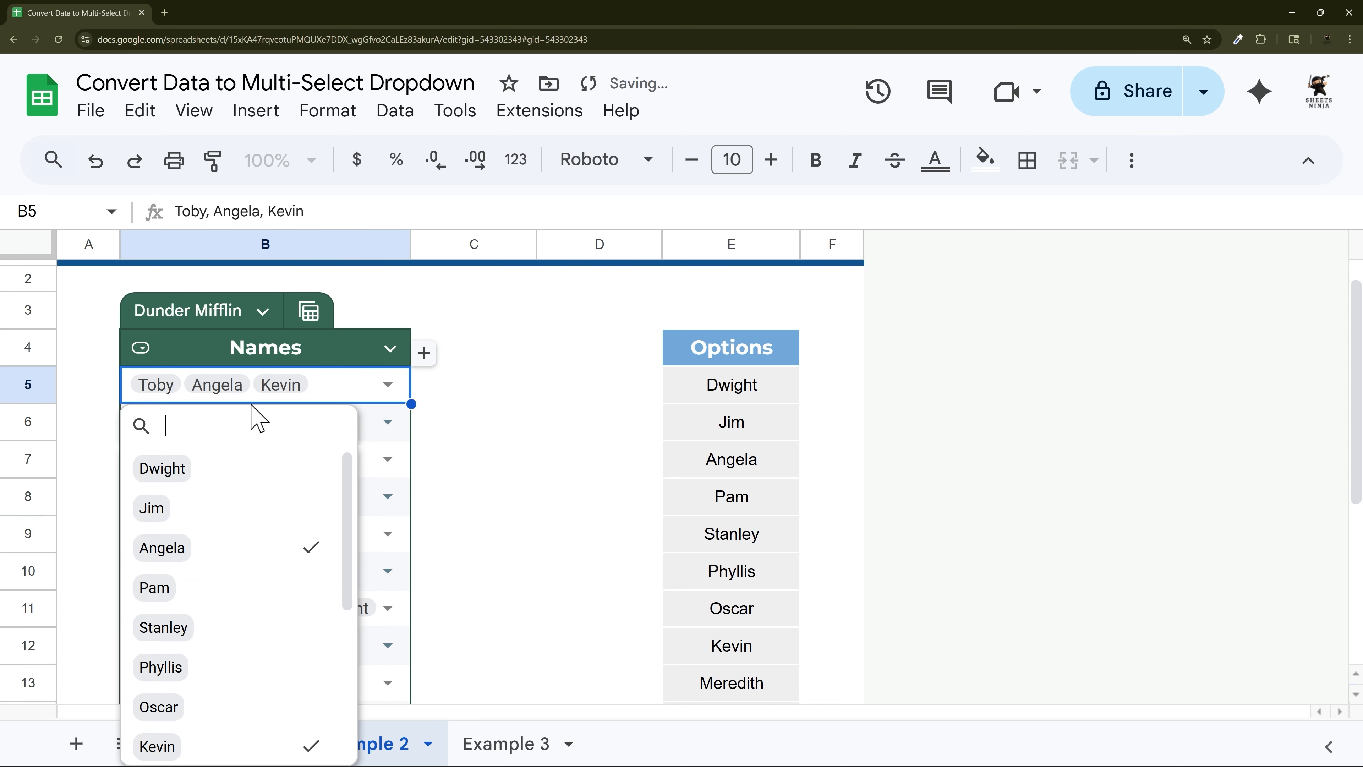
{"action": "left_click", "coordinate": [586, 357]}
Step: On the Example 3 sheet, insert a column before the Name 1 column and widen it
{"action": "left_click", "coordinate": [480, 744]}
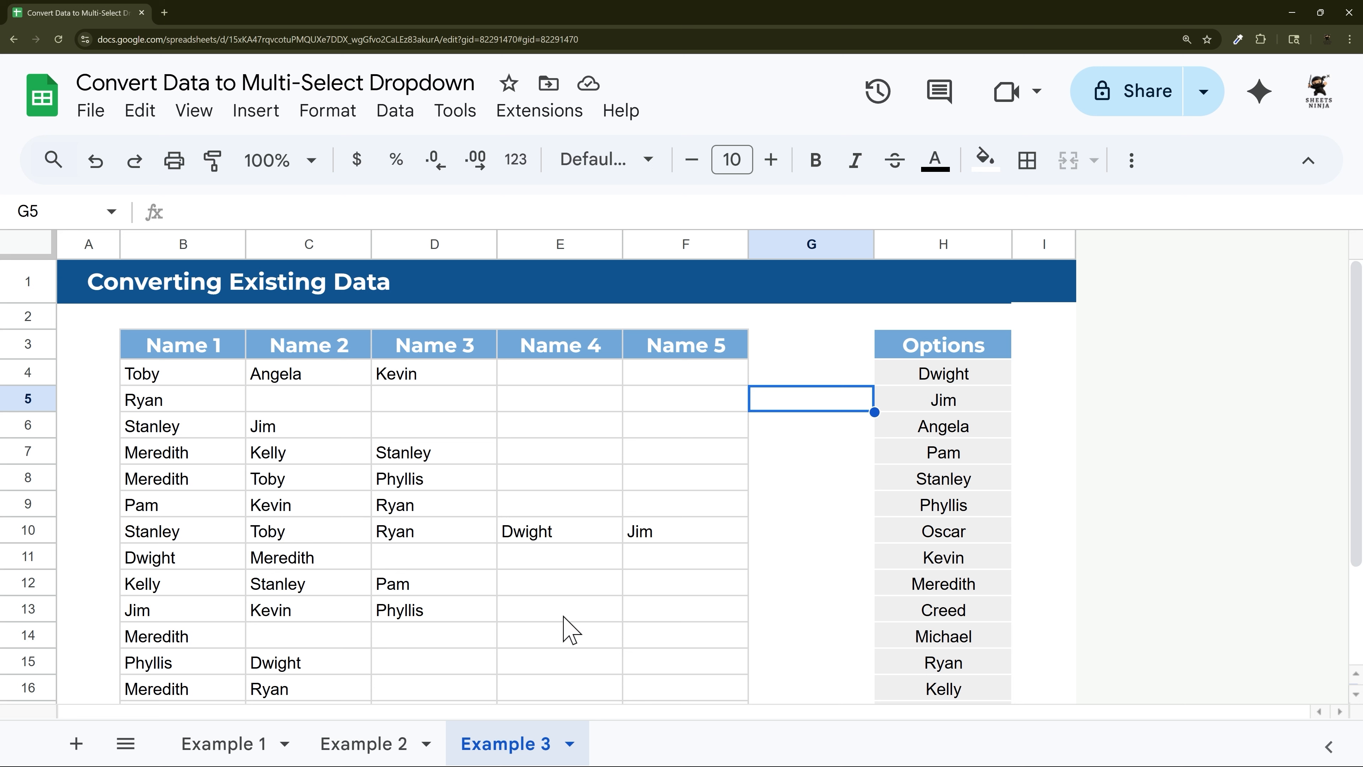
{"action": "left_click_drag", "start_coordinate": [216, 379], "coordinate": [695, 617]}
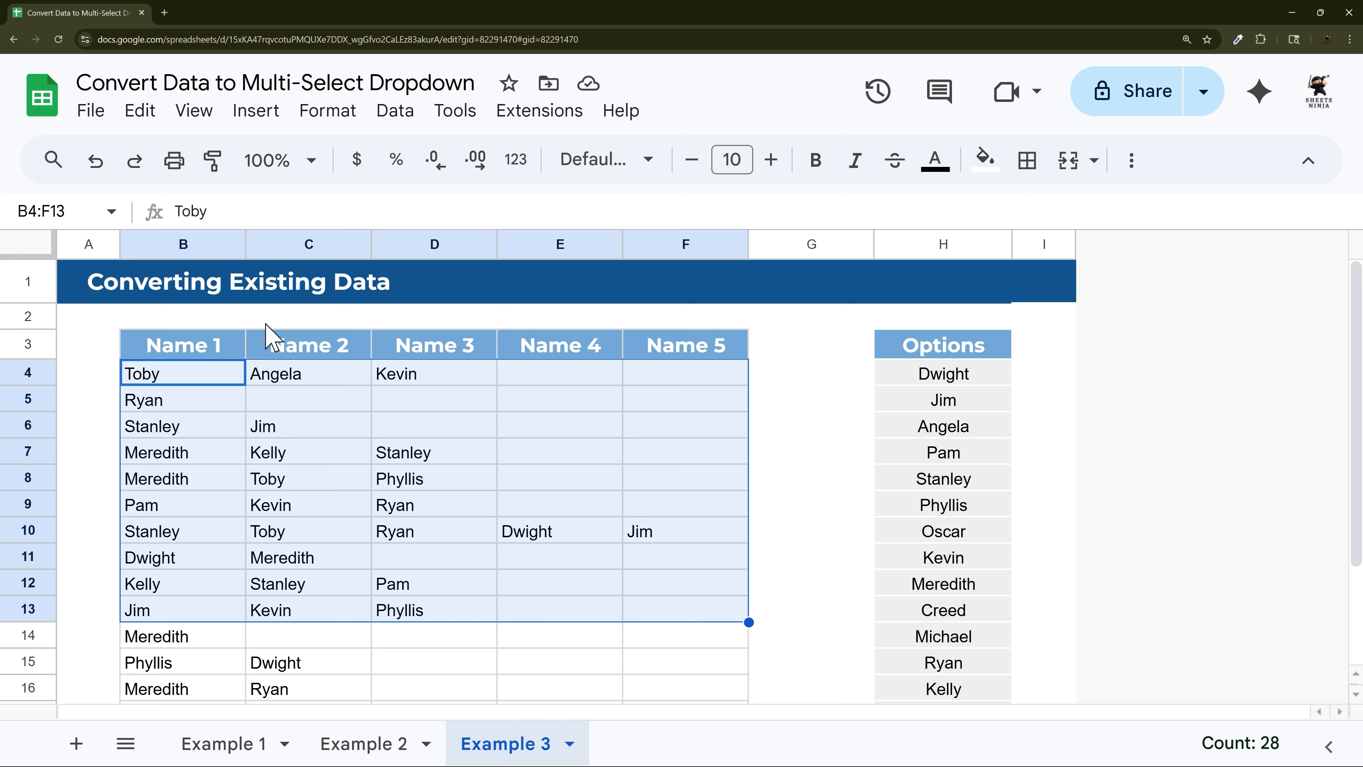
{"action": "right_click", "coordinate": [204, 248]}
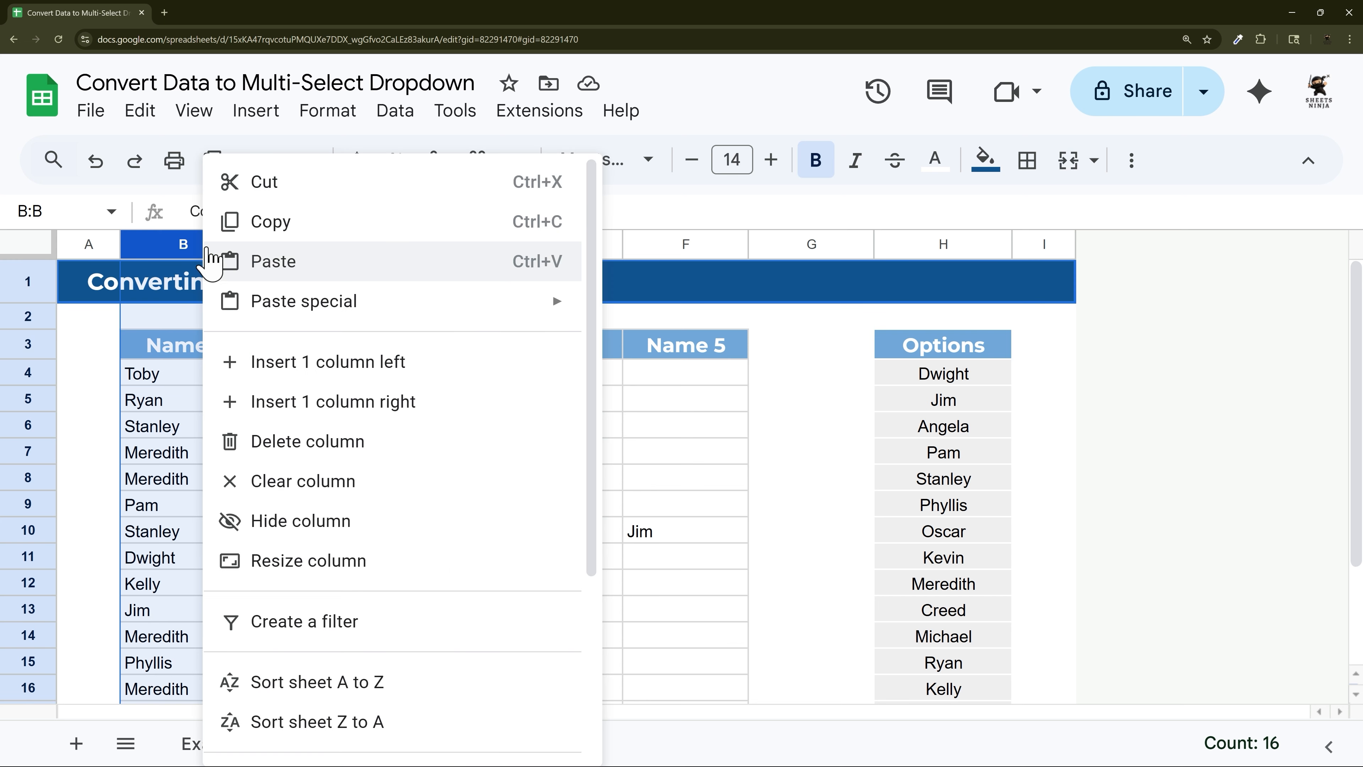
{"action": "left_click", "coordinate": [308, 366]}
{"action": "left_click_drag", "start_coordinate": [245, 244], "coordinate": [285, 244]}
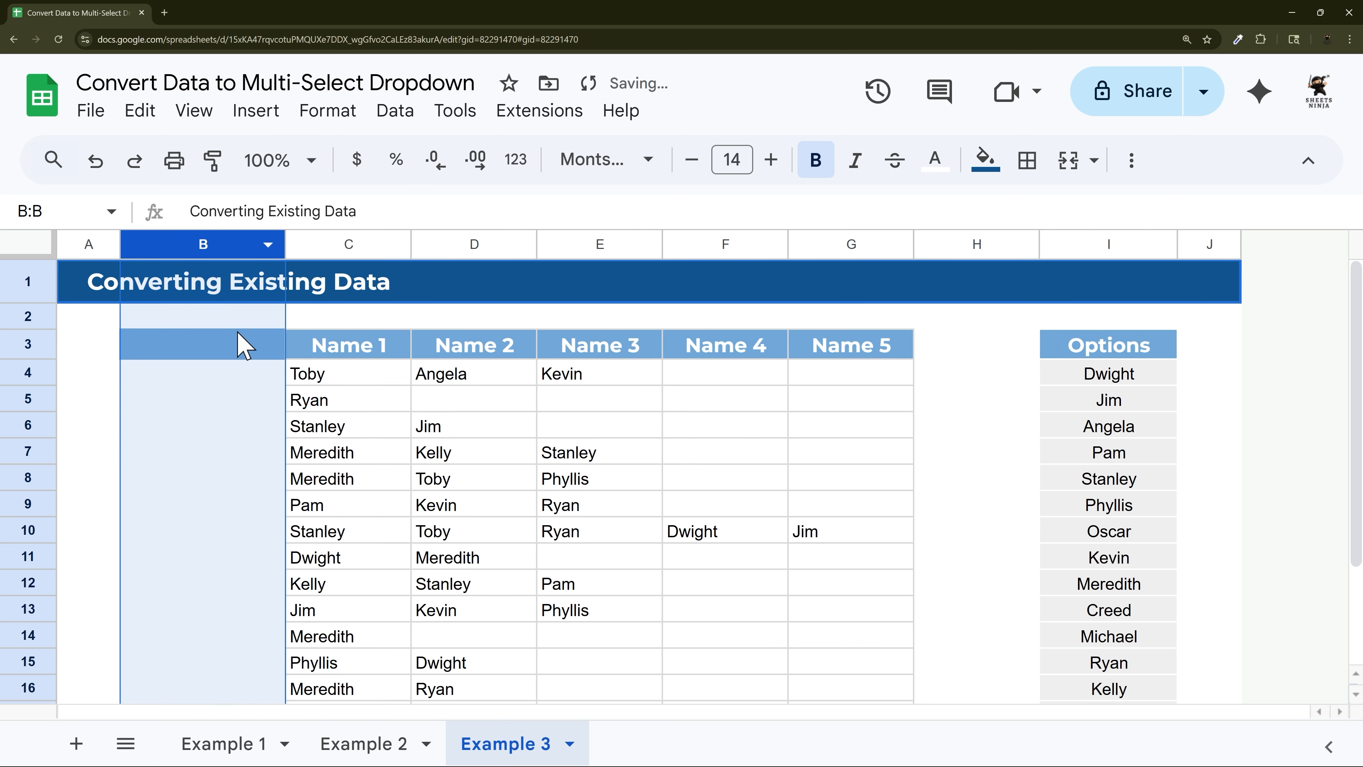
Step: Enter the header "Names" in cell B3 of the new column
{"action": "left_click", "coordinate": [239, 352]}
{"action": "type", "text": "n"}
{"action": "type", "text": "N"}
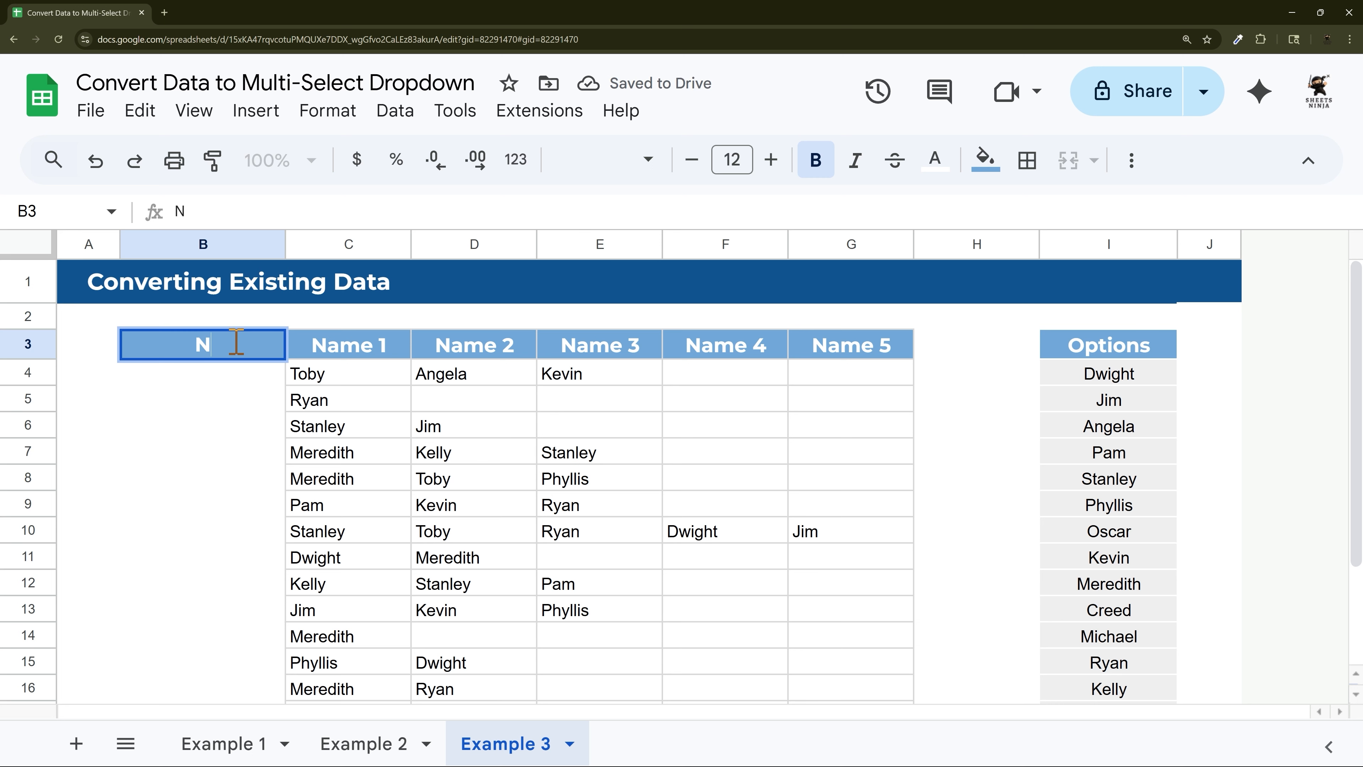
{"action": "type", "text": "ames"}
{"action": "key", "text": "Return"}
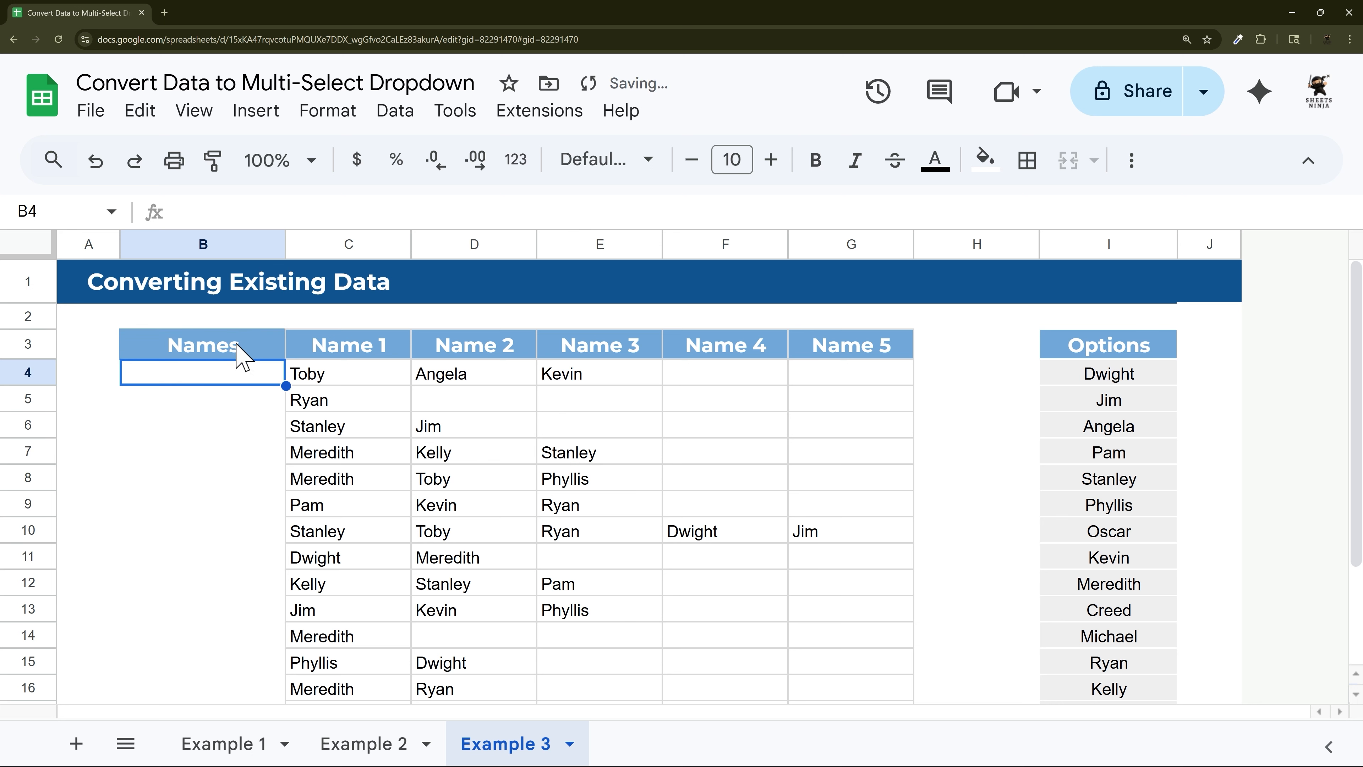
Step: Copy the cell formatting of C4:C18 in the Name 1 column onto the new Names column starting at B4
{"action": "left_click_drag", "start_coordinate": [294, 381], "coordinate": [350, 518]}
{"action": "scroll", "coordinate": [350, 518], "scroll_direction": "up", "scroll_amount": 3}
{"action": "left_click", "coordinate": [213, 160]}
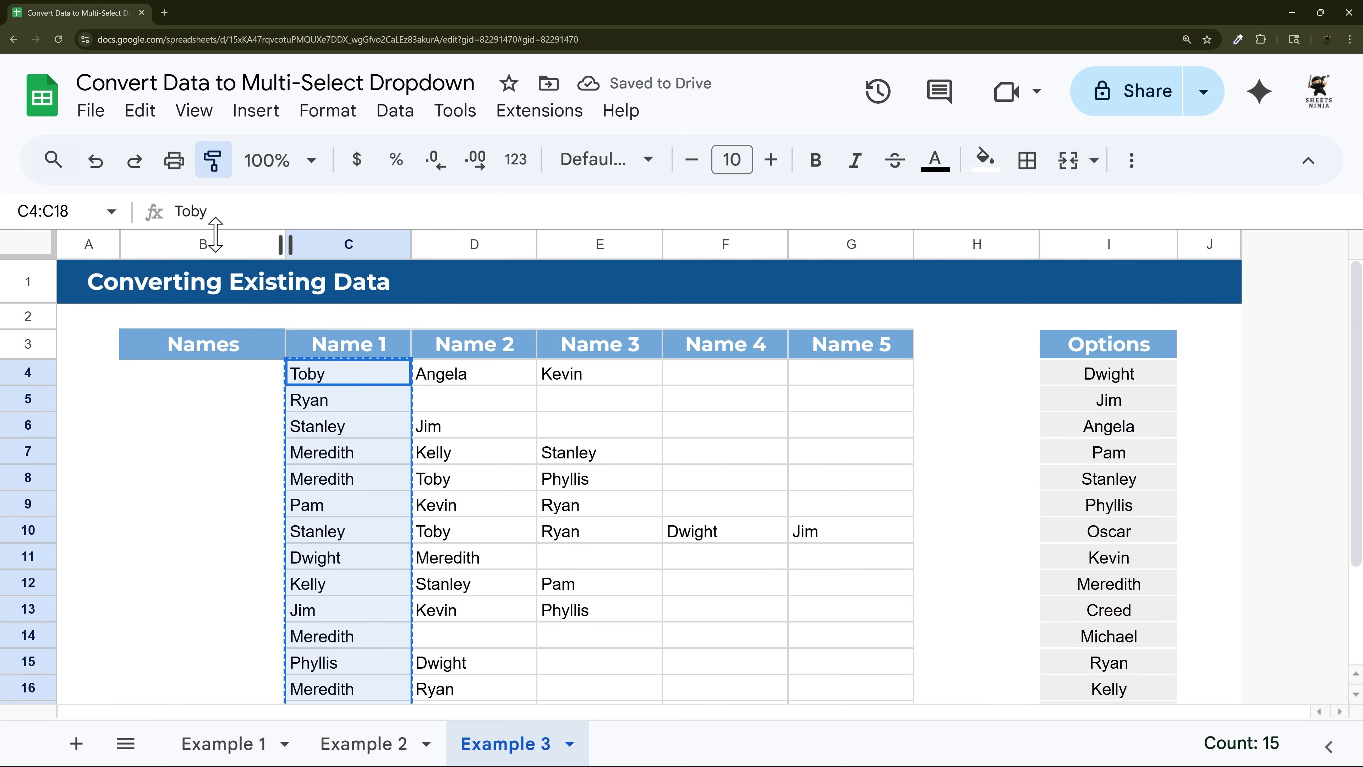
{"action": "left_click", "coordinate": [208, 376]}
{"action": "left_click", "coordinate": [337, 378]}
Step: Enter =join(", ",C4:G4) in B4 to combine the row's names, and widen column B to fit the joined text
{"action": "left_click", "coordinate": [246, 382]}
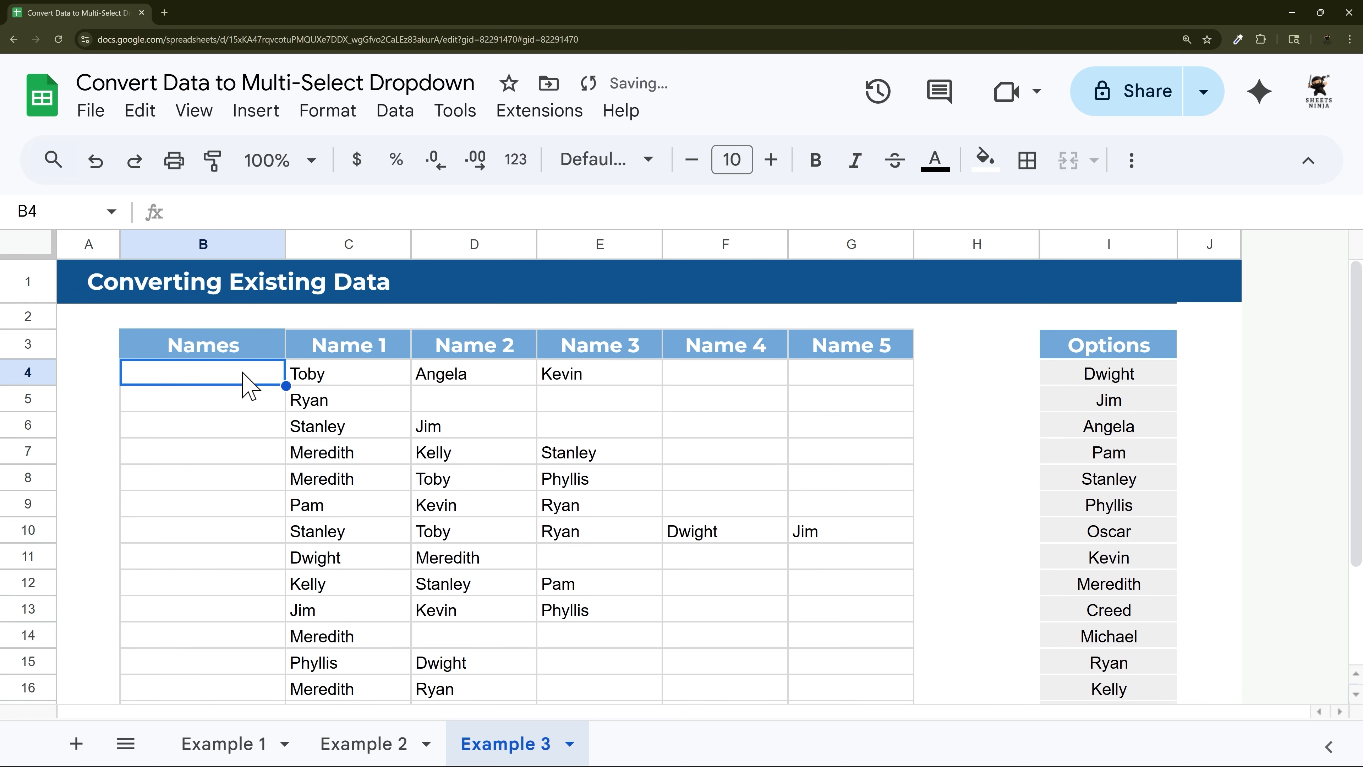
{"action": "type", "text": "=join"}
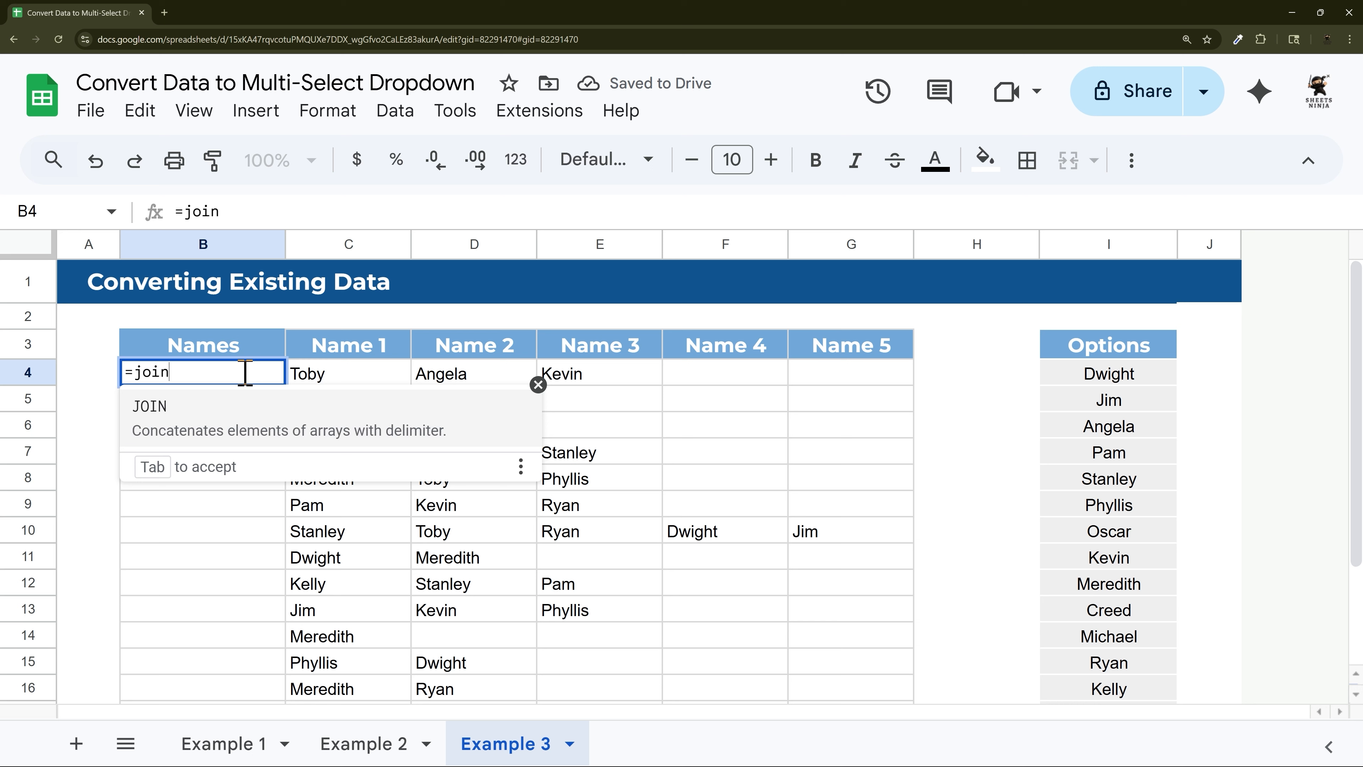
{"action": "type", "text": "(\""}
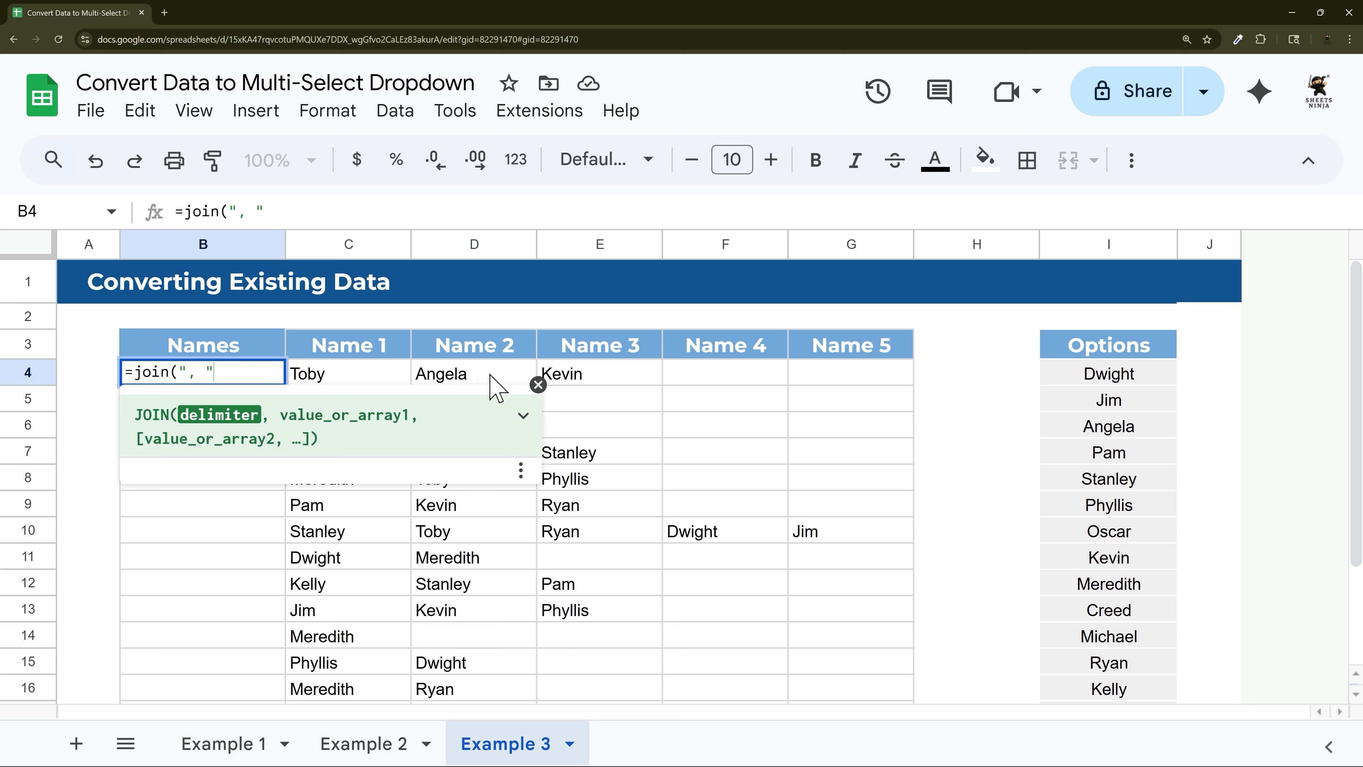
{"action": "type", "text": ", \","}
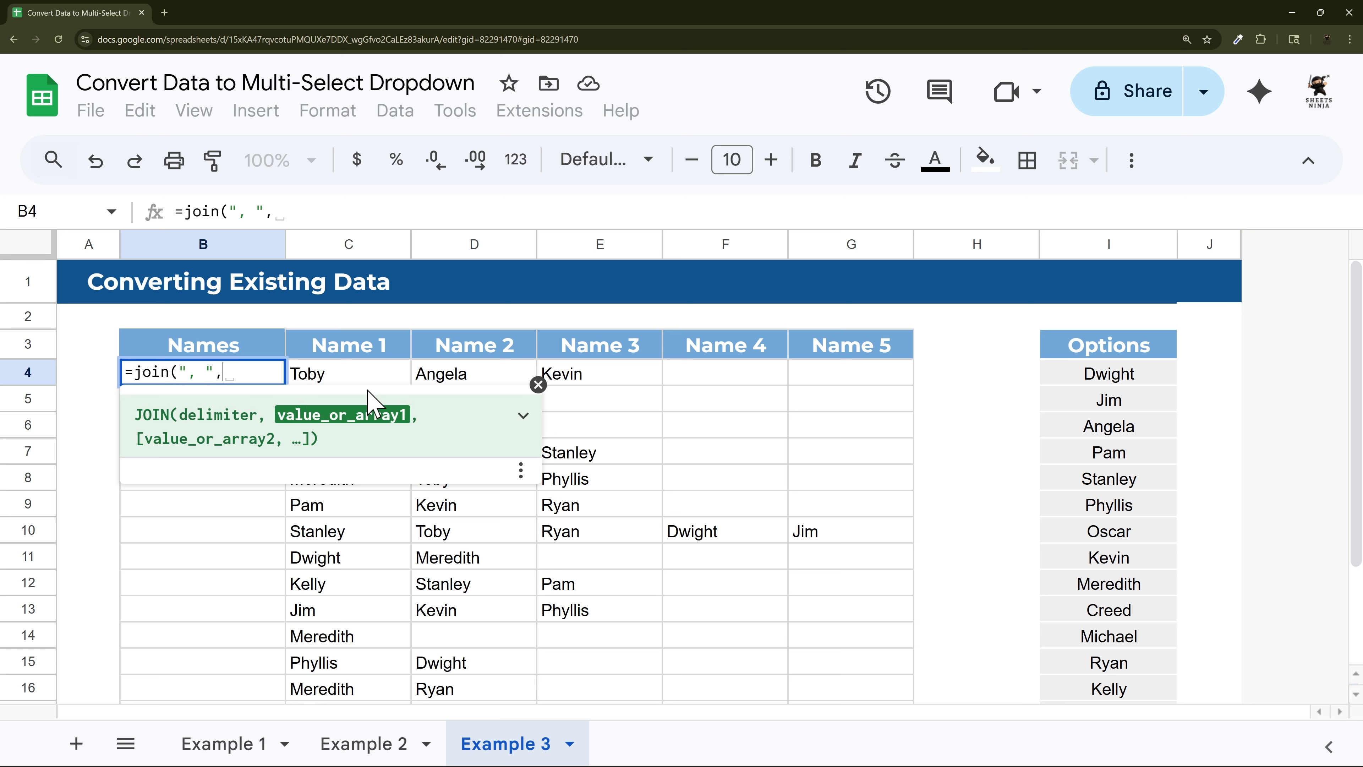
{"action": "left_click_drag", "start_coordinate": [358, 380], "coordinate": [844, 378]}
{"action": "key", "text": "Return"}
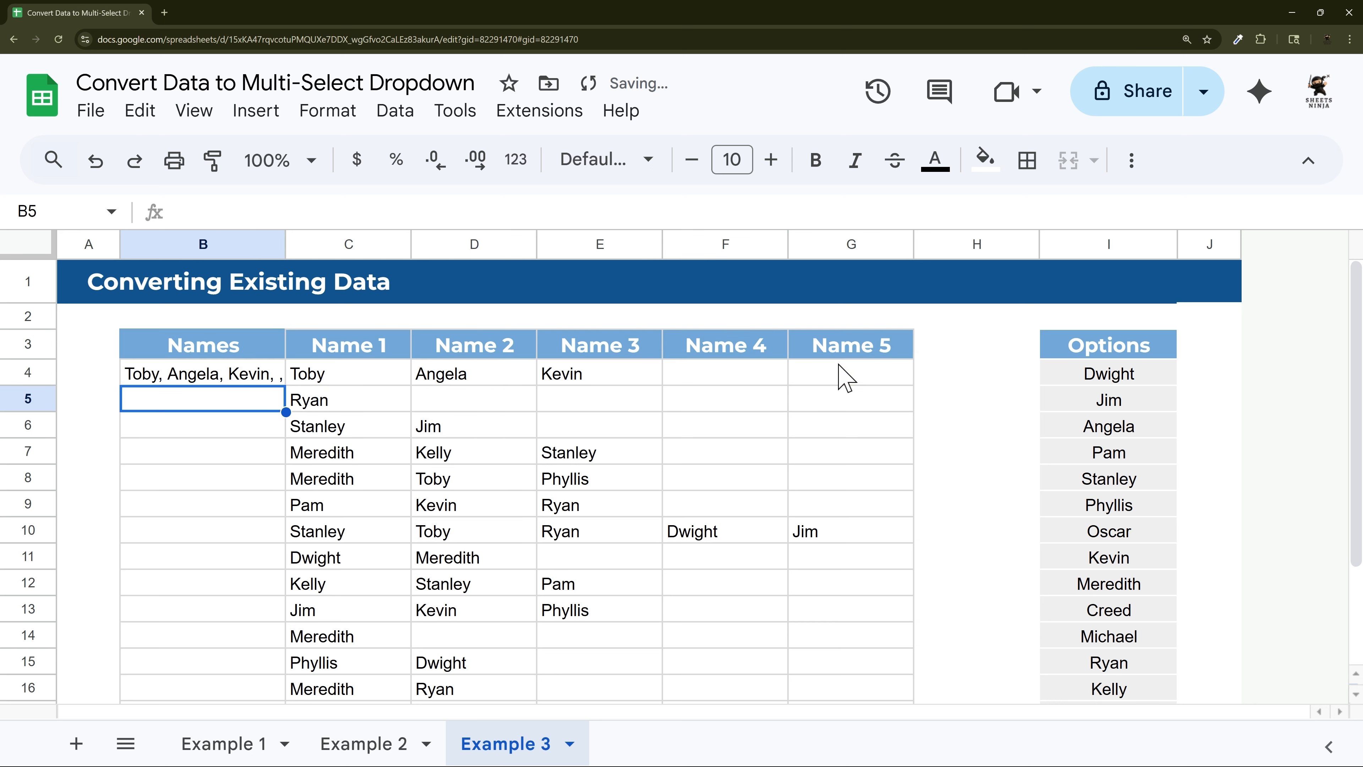
{"action": "left_click_drag", "start_coordinate": [285, 244], "coordinate": [330, 244]}
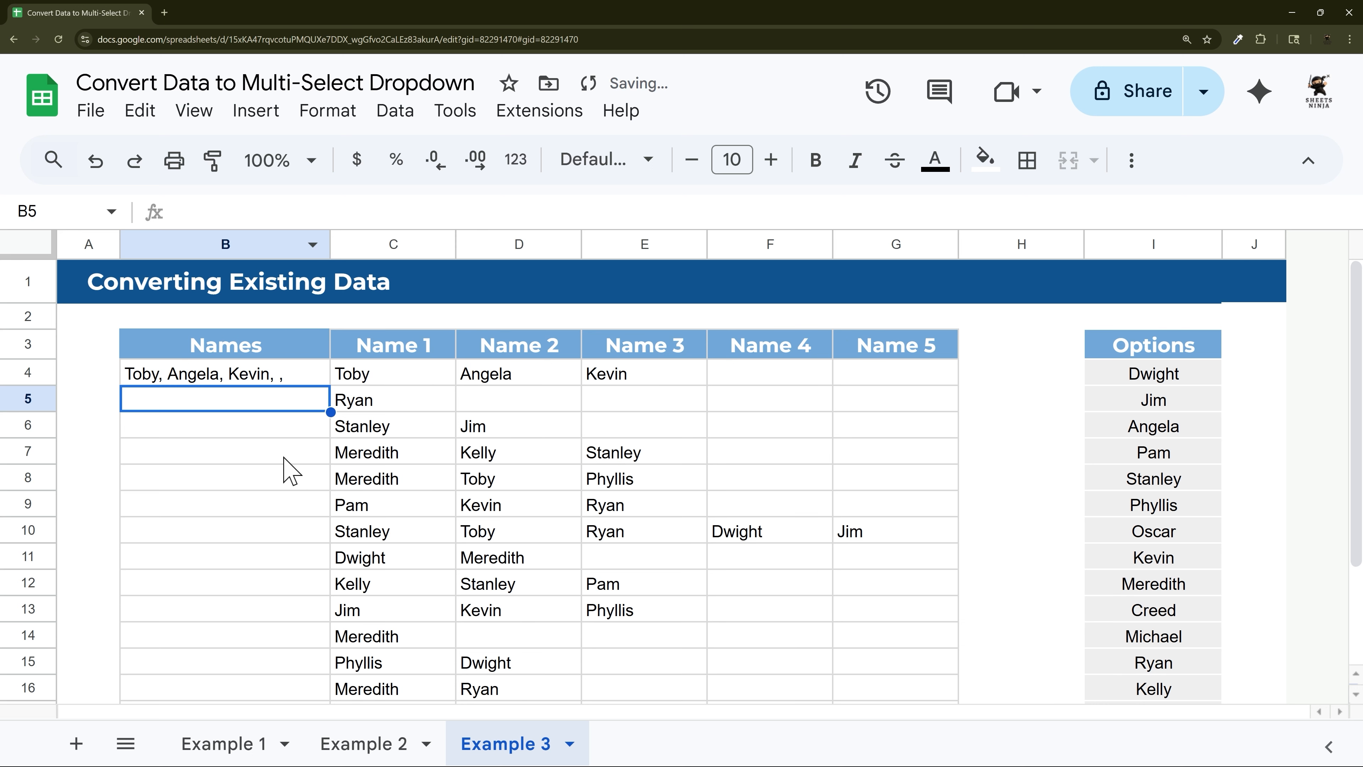
Step: Exclude blank cells from the B4 formula by changing it to =join(", ",filter(C4:G4,C4:G4<>""))
{"action": "left_click", "coordinate": [305, 371]}
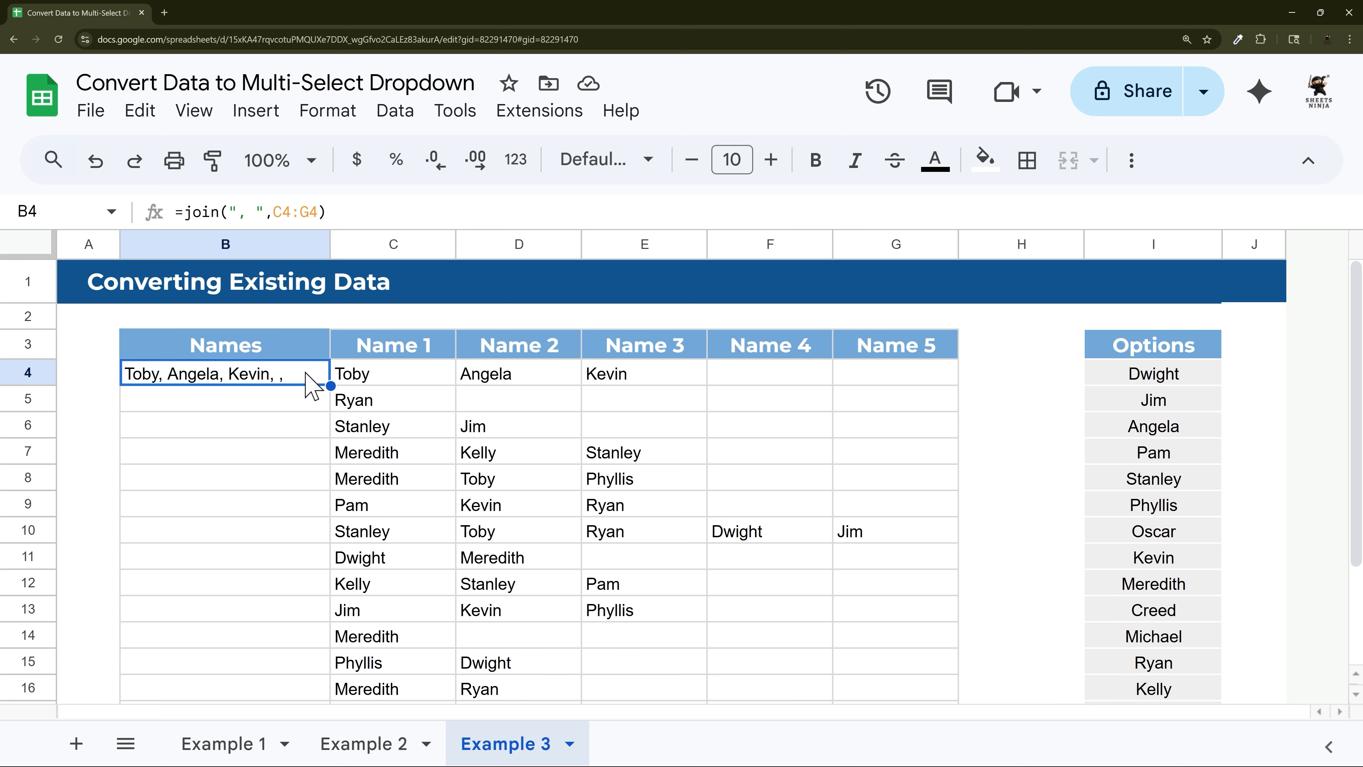
{"action": "left_click_drag", "start_coordinate": [274, 210], "coordinate": [339, 210]}
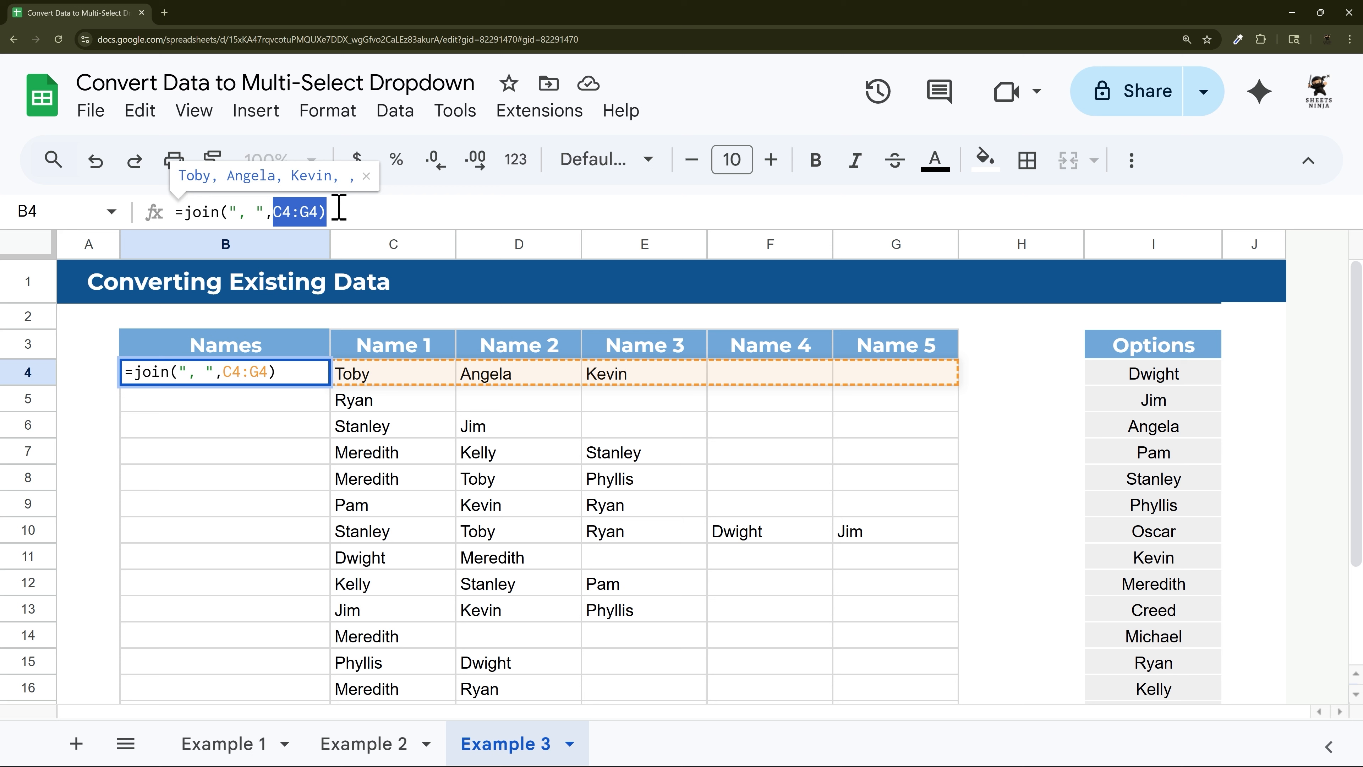
{"action": "type", "text": "filter("}
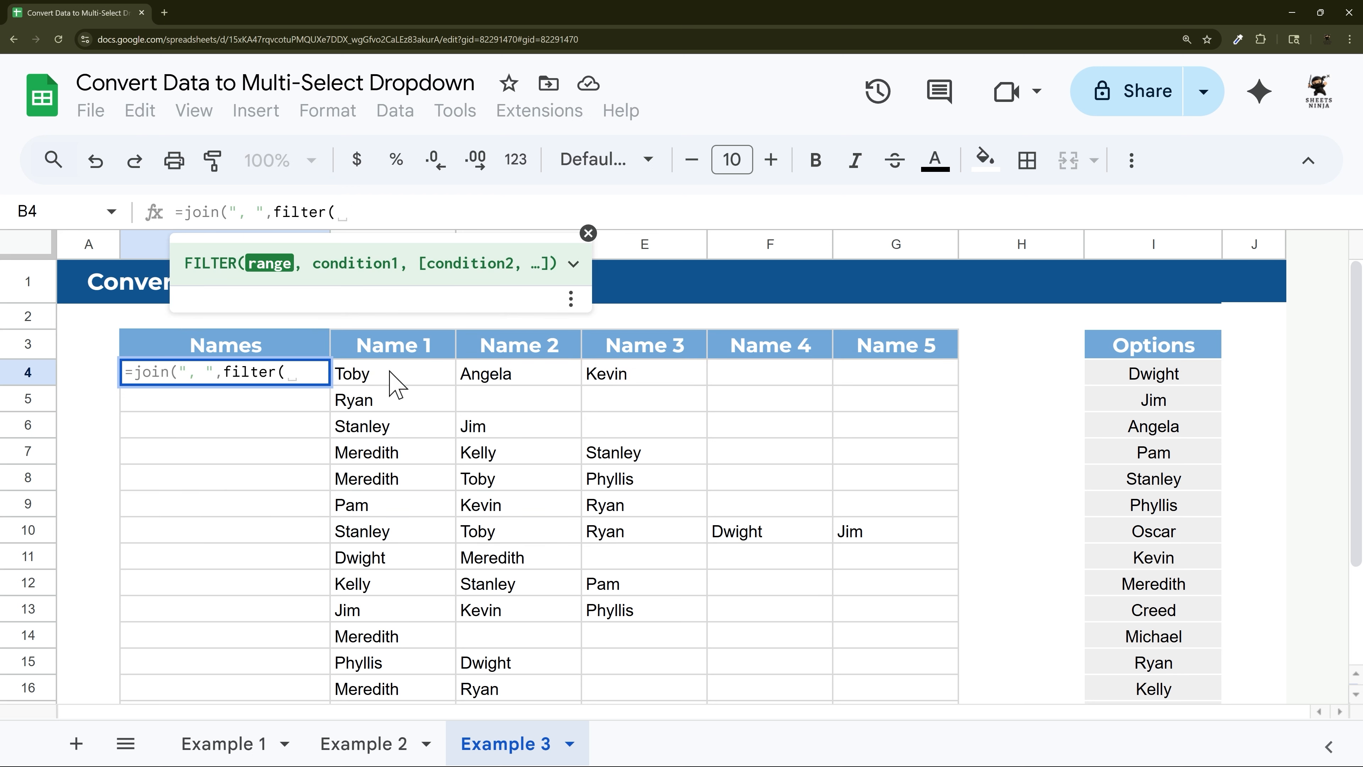
{"action": "left_click_drag", "start_coordinate": [396, 384], "coordinate": [901, 386]}
{"action": "type", "text": ","}
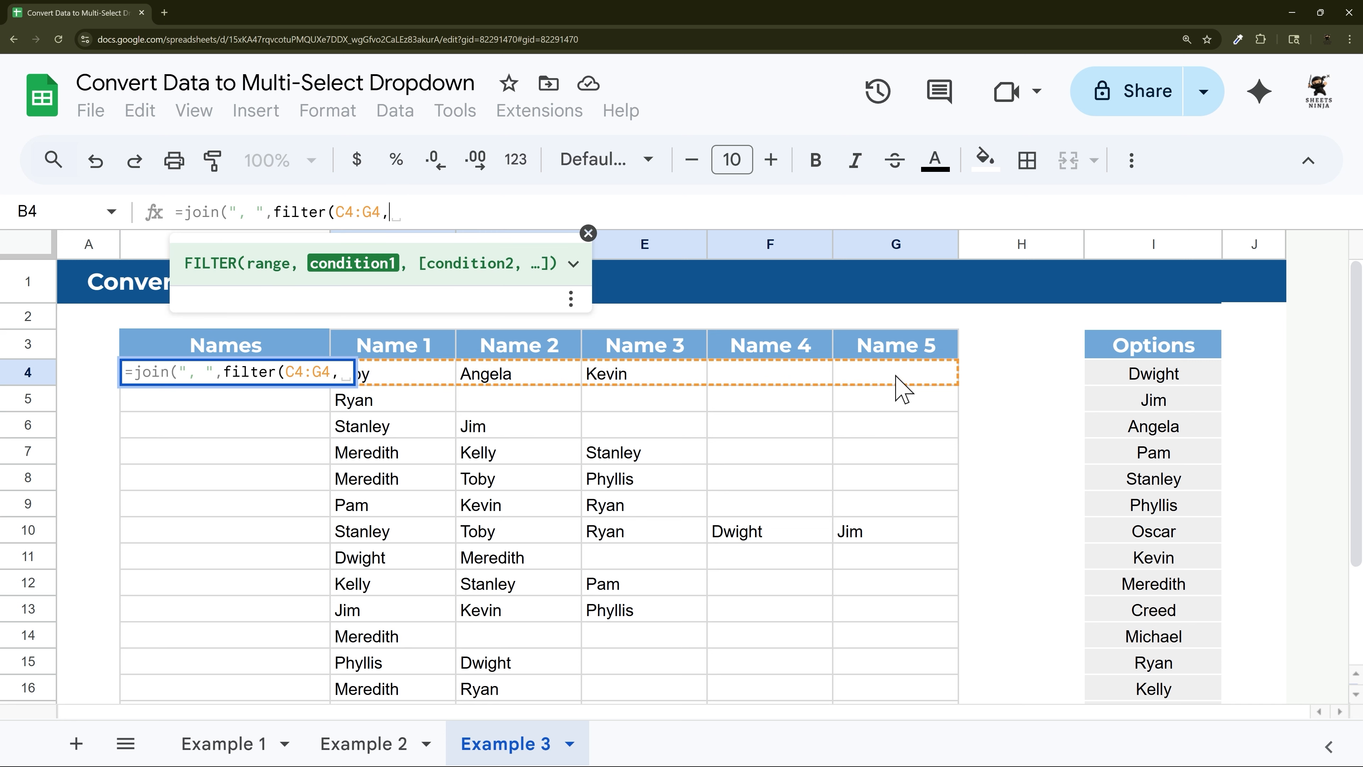
{"action": "type", "text": "C4:G"}
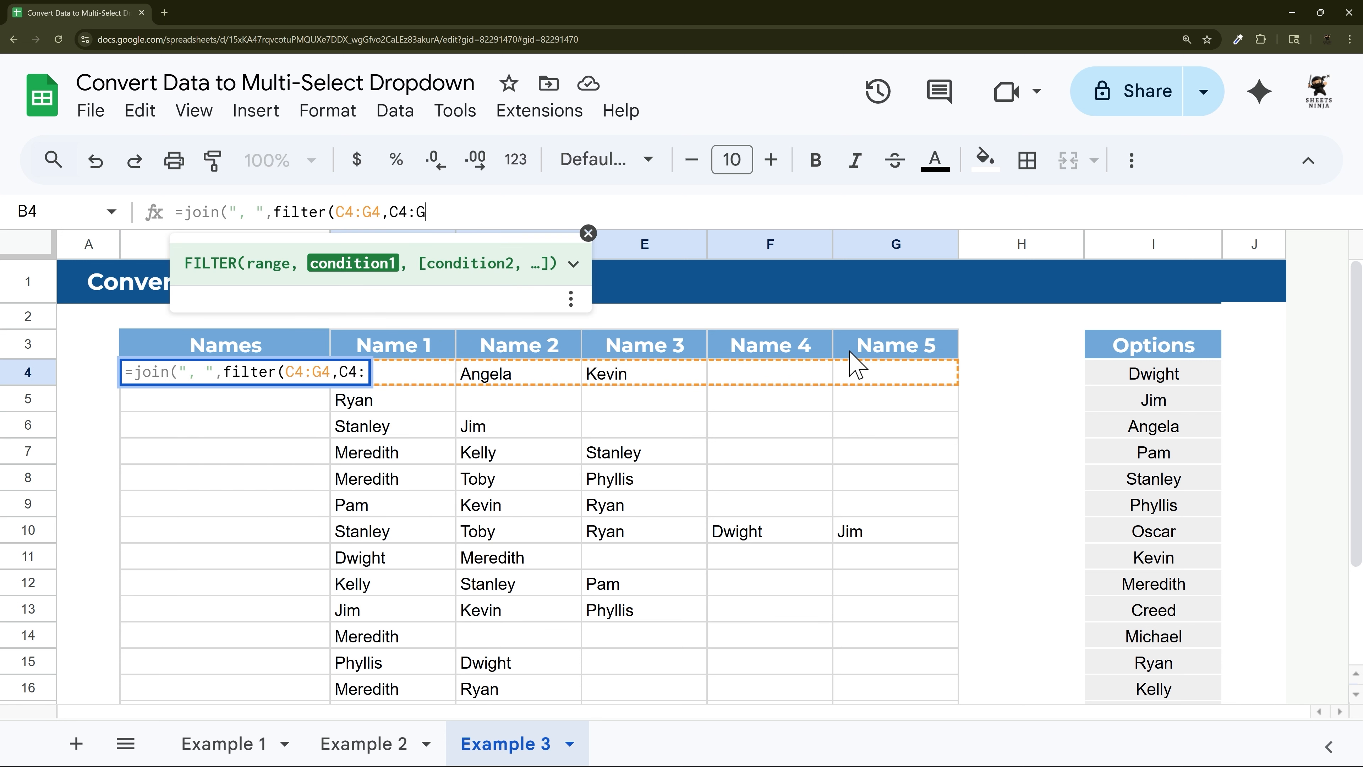
{"action": "type", "text": "4<>\"\"))"}
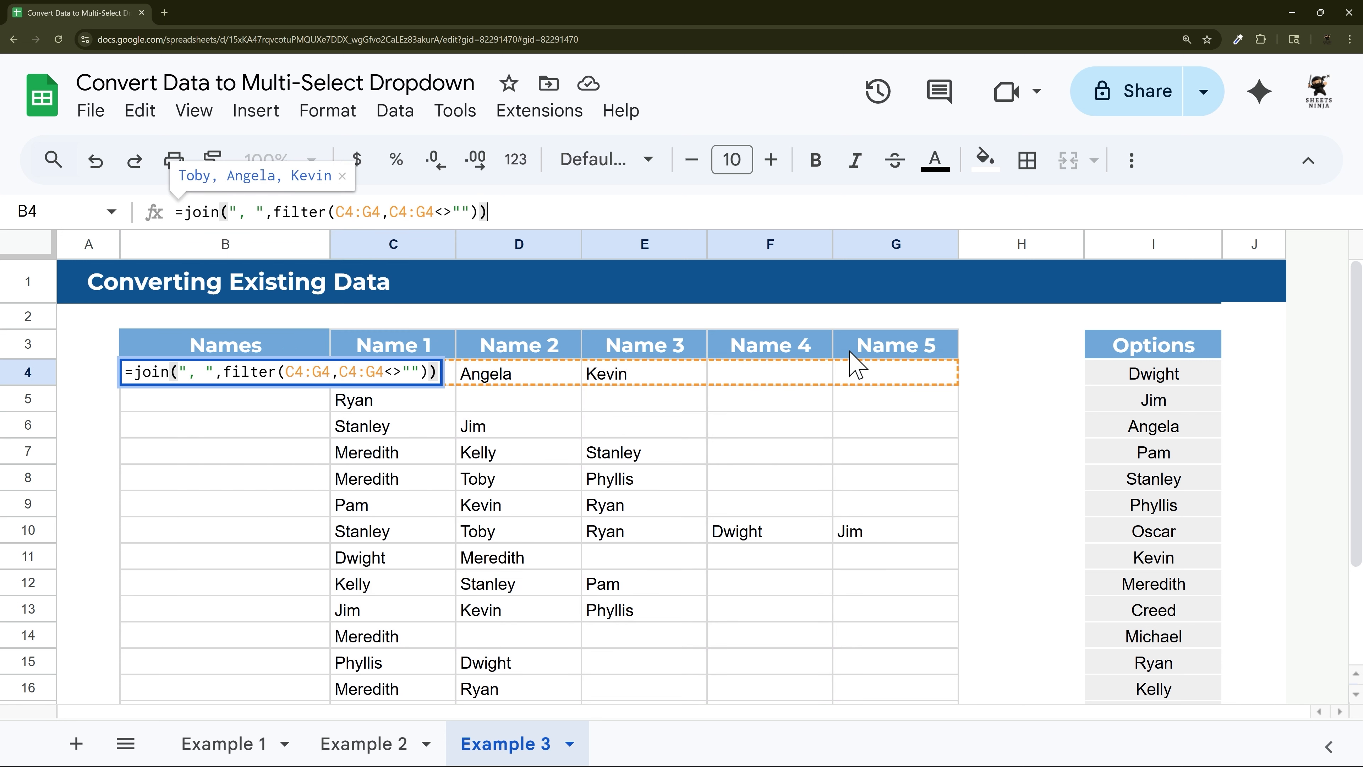
{"action": "key", "text": "Return"}
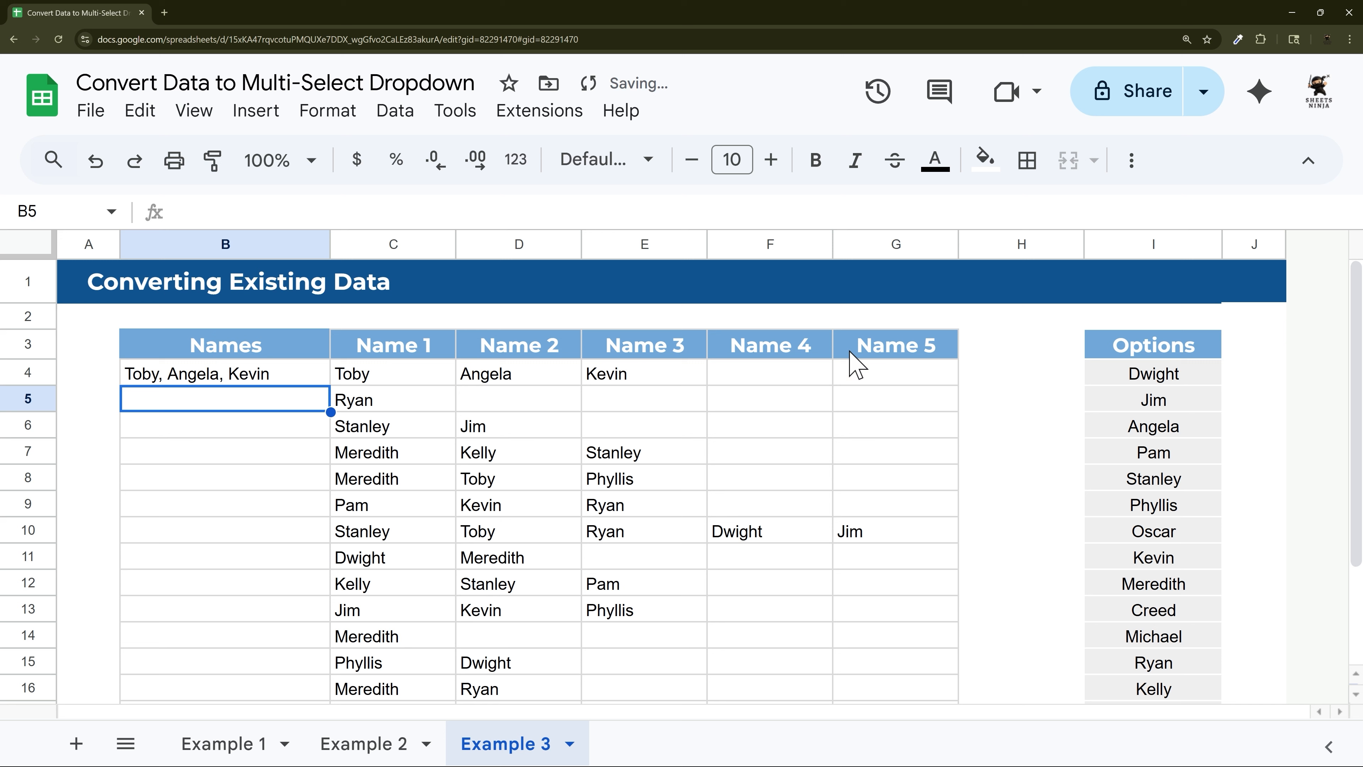
Step: Fill the JOIN and FILTER formula from B4 down through B18
{"action": "left_click", "coordinate": [290, 374]}
{"action": "left_click_drag", "start_coordinate": [329, 385], "coordinate": [311, 596]}
{"action": "scroll", "coordinate": [284, 478], "scroll_direction": "up", "scroll_amount": 3}
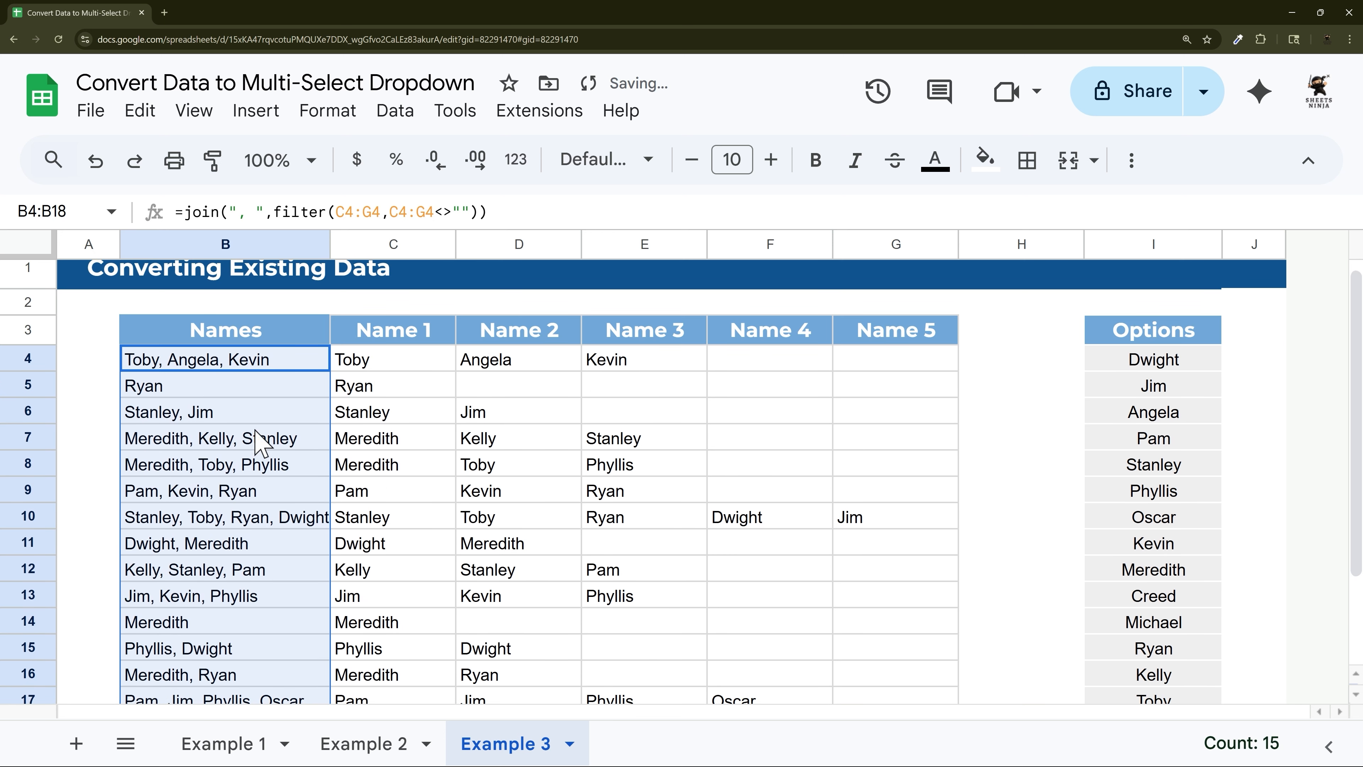
Step: Clear the name in C5 to test an empty row, and check how the formula in B5 responds
{"action": "left_click", "coordinate": [404, 396]}
{"action": "key", "text": "Delete"}
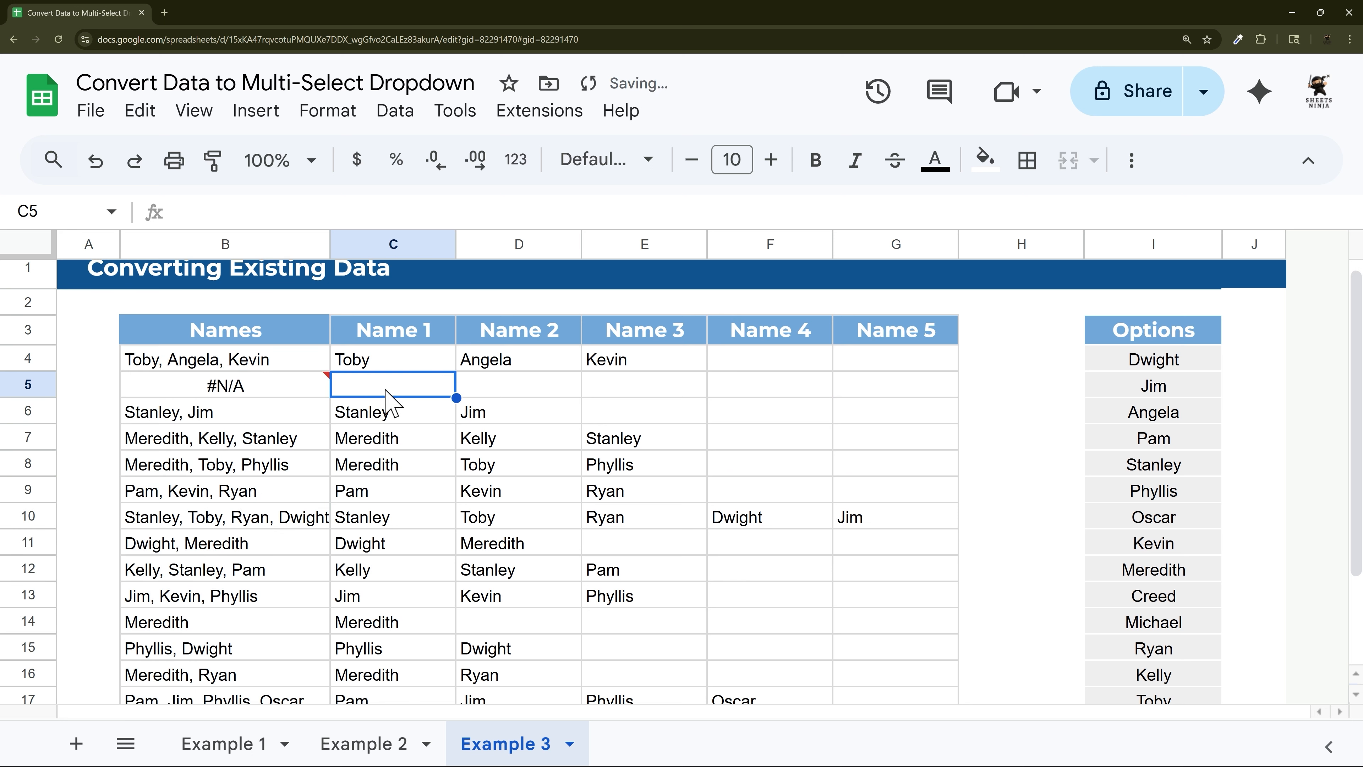
{"action": "mouse_move", "coordinate": [254, 387]}
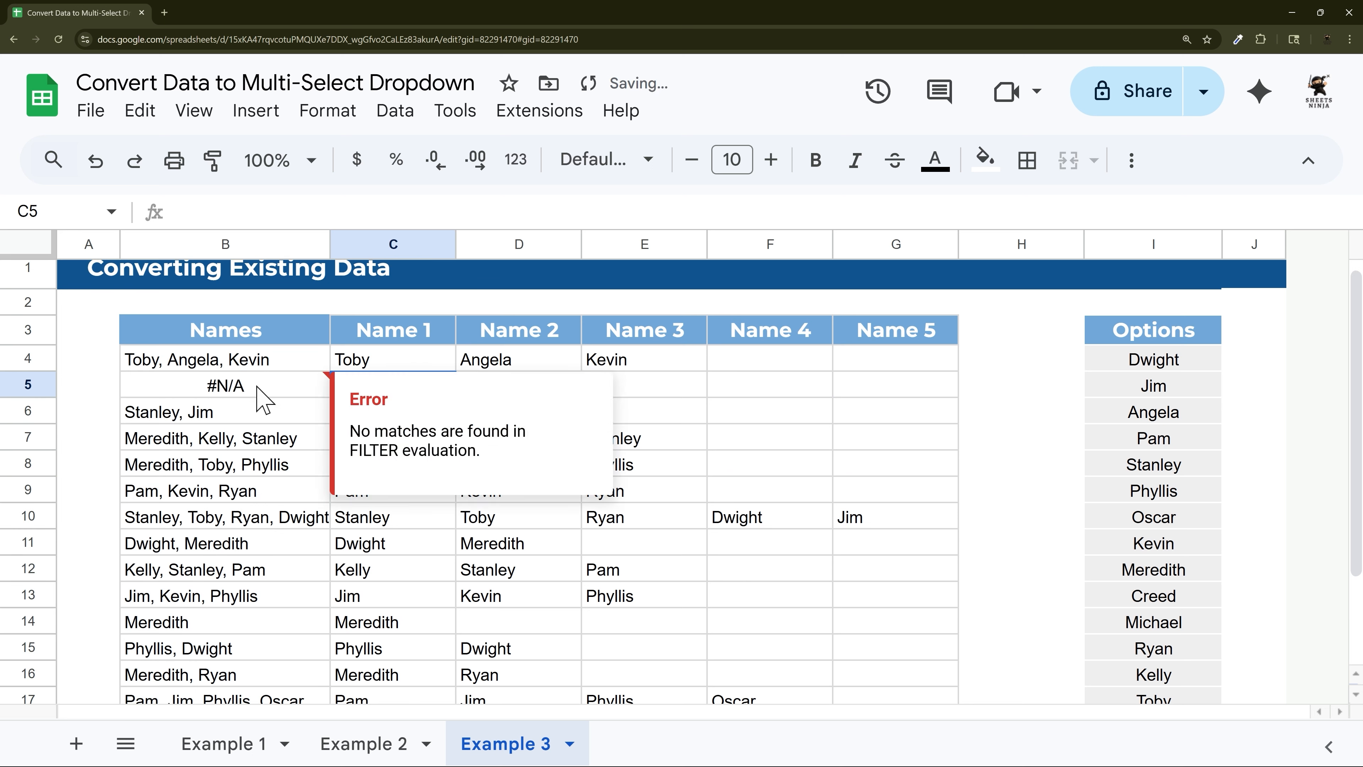
Step: Wrap the FILTER part of the B4 formula in IFERROR, making it =join(", ",IFERROR(filter(C4:G4,C4:G4<>"")))
{"action": "left_click", "coordinate": [273, 365]}
{"action": "left_click", "coordinate": [290, 211]}
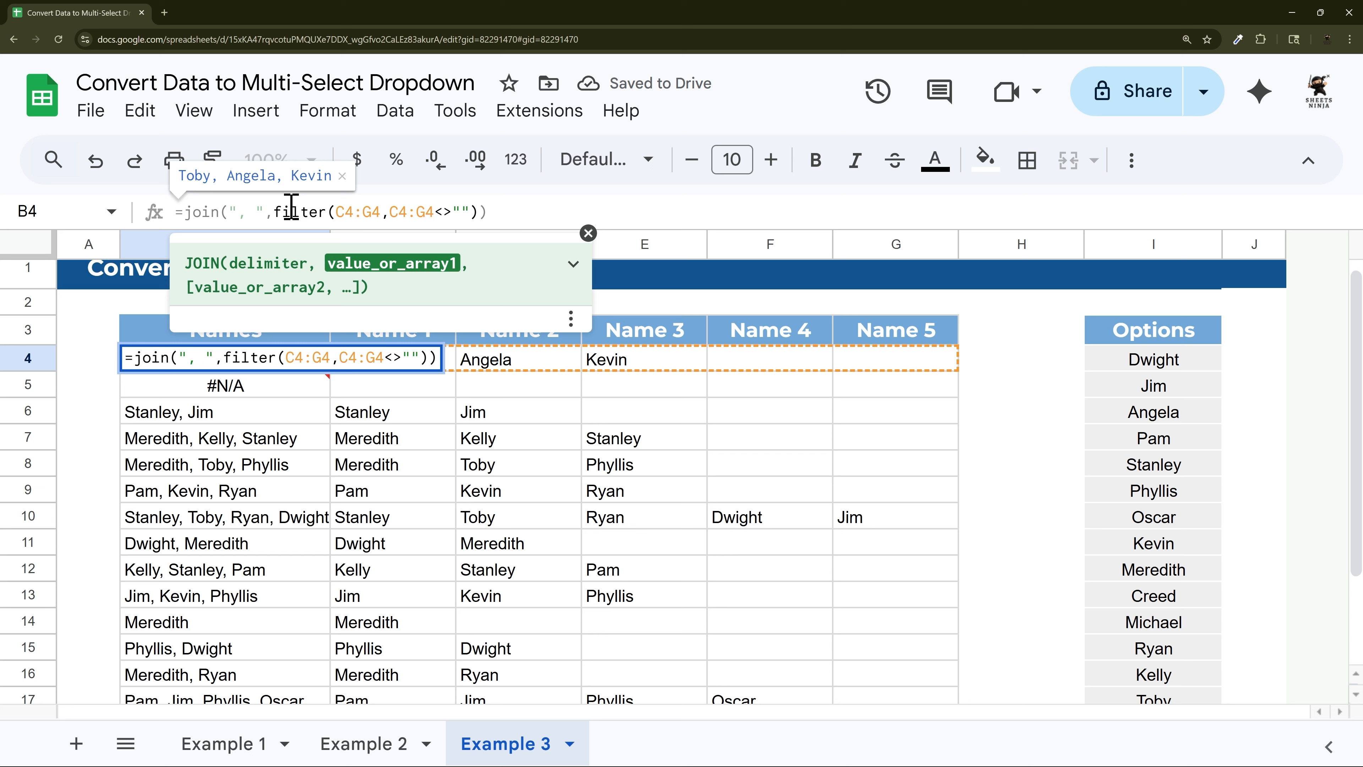
{"action": "type", "text": "IFERROR("}
{"action": "key", "text": "End"}
{"action": "type", "text": ")"}
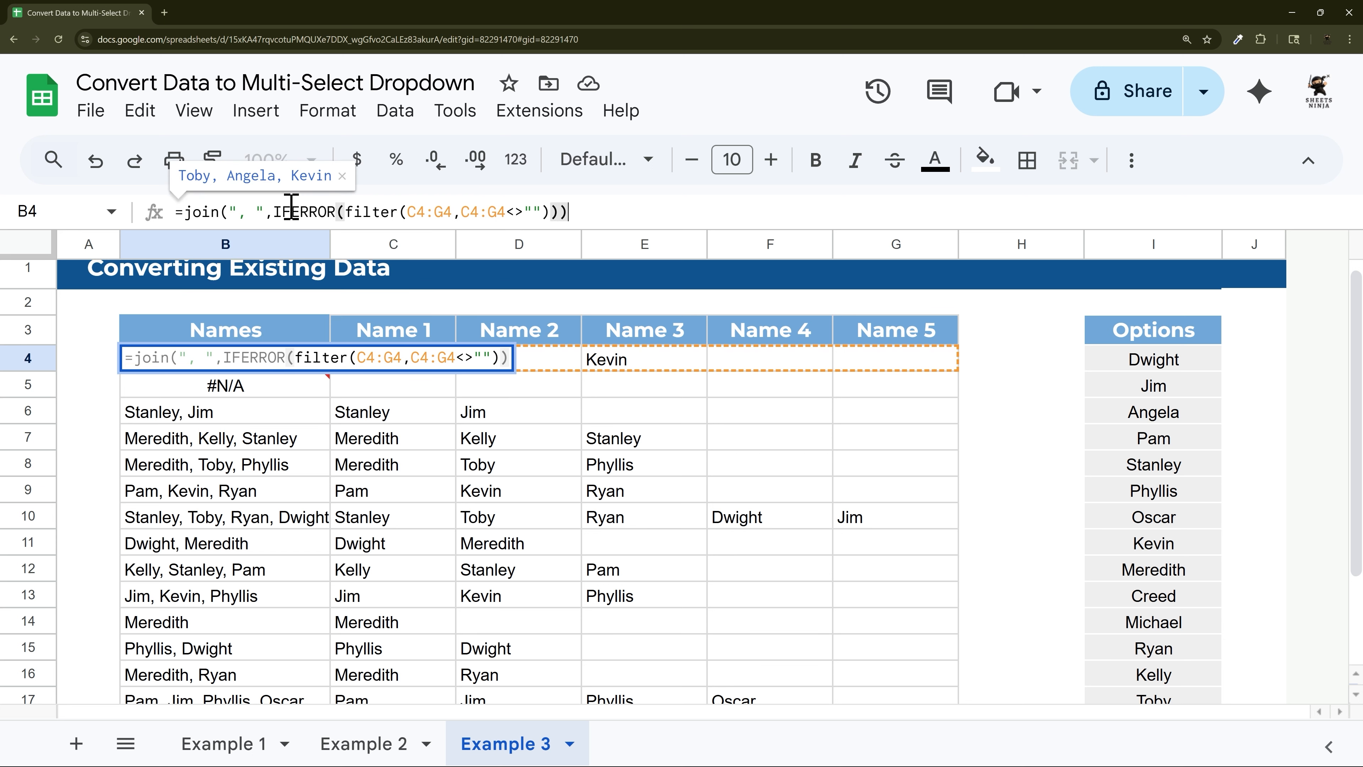
{"action": "key", "text": "Return"}
Step: Fill the updated IFERROR formula from B4 down through B18
{"action": "left_click", "coordinate": [325, 363]}
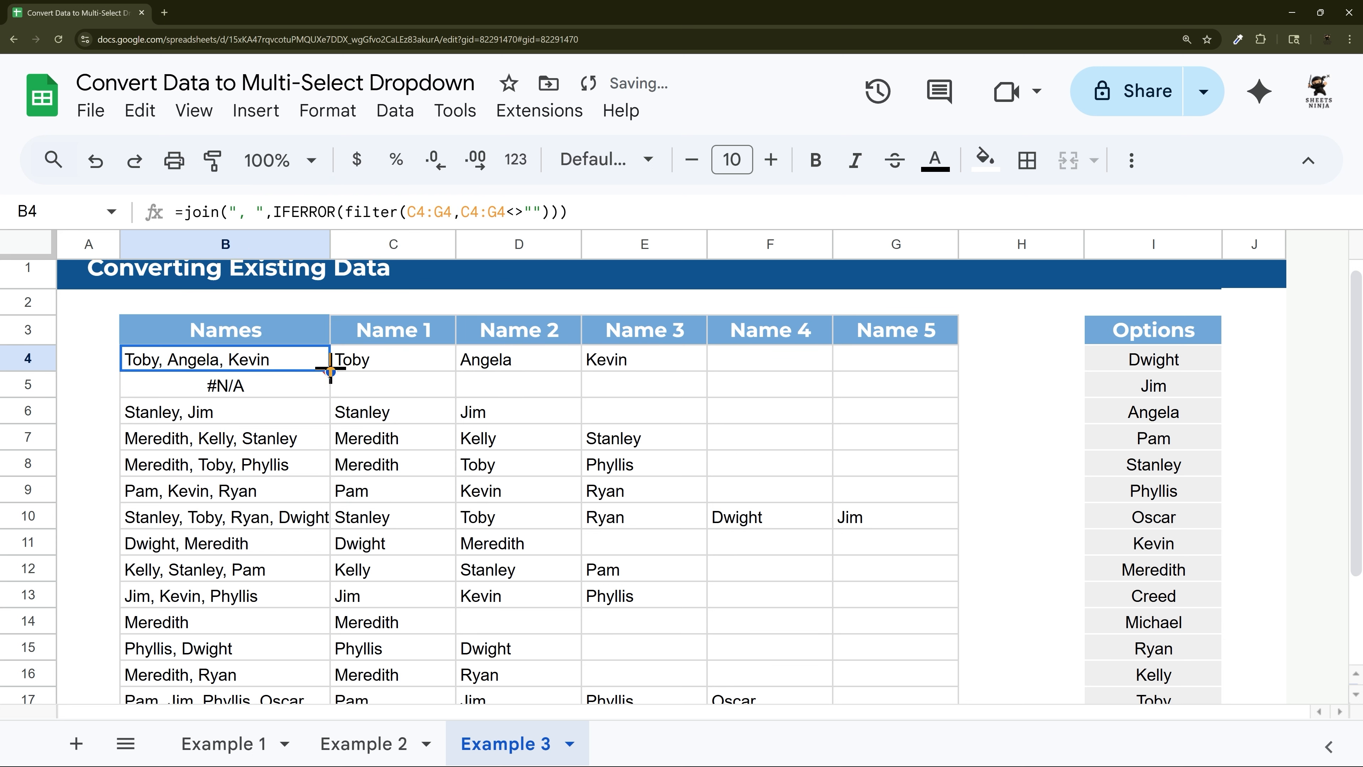
{"action": "left_click_drag", "start_coordinate": [330, 370], "coordinate": [299, 612]}
{"action": "scroll", "coordinate": [350, 450], "scroll_direction": "up", "scroll_amount": 2}
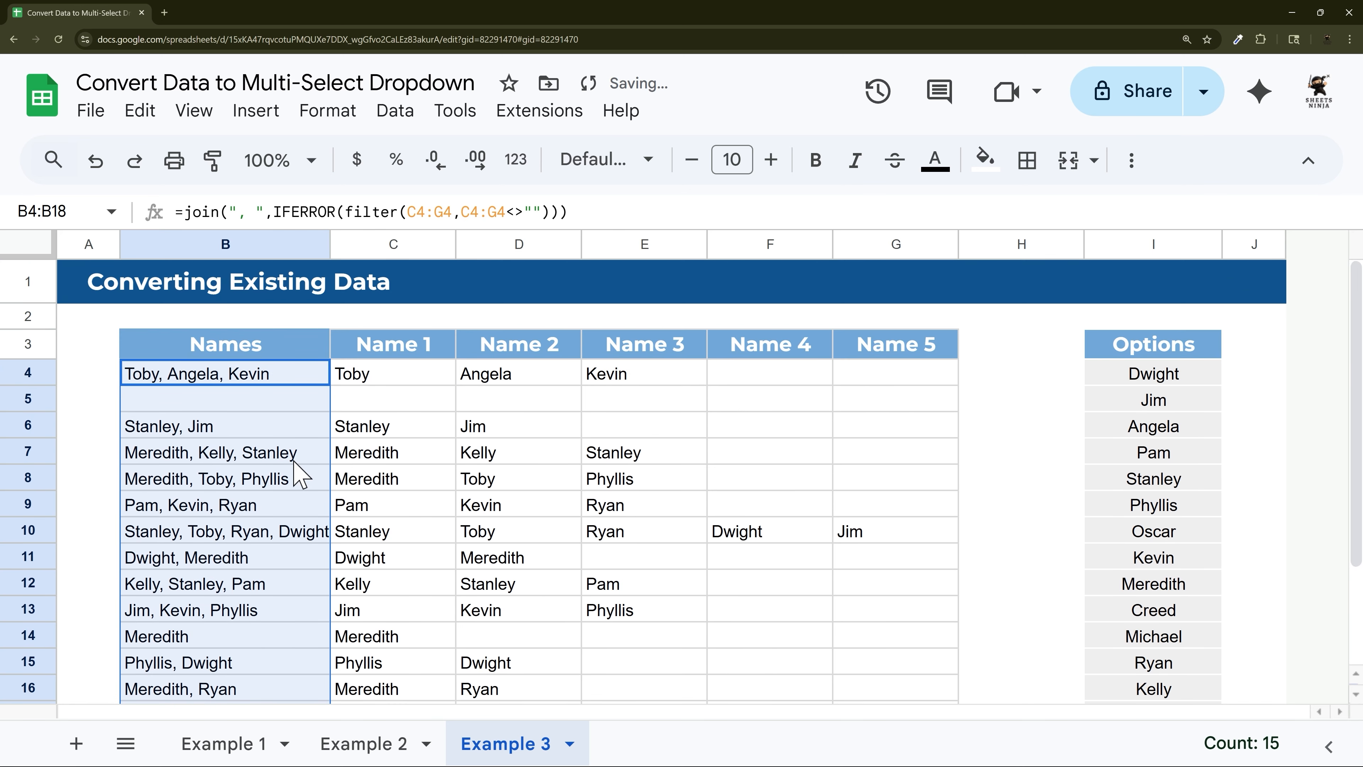
Step: Re-enter the cleared first name in C5 of the Name 1 column
{"action": "left_click", "coordinate": [285, 376]}
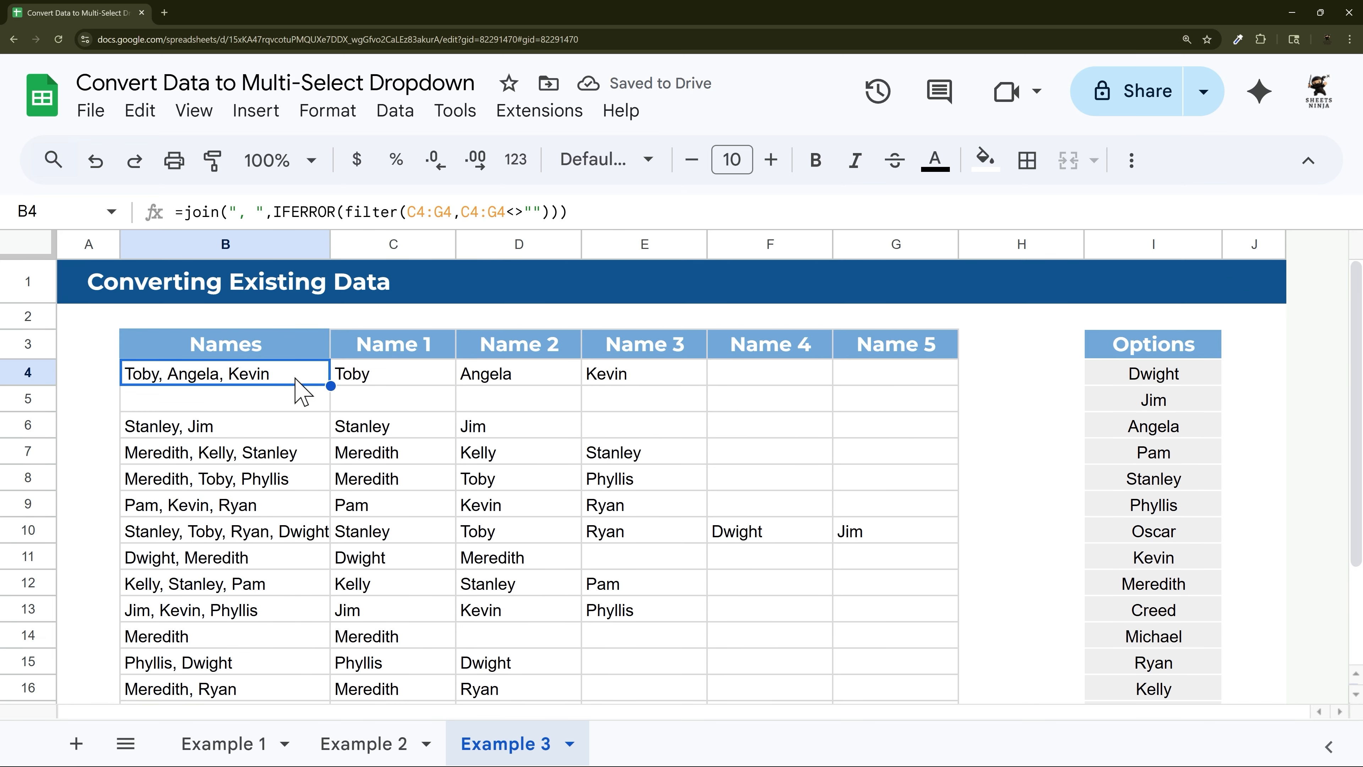
{"action": "left_click", "coordinate": [406, 408]}
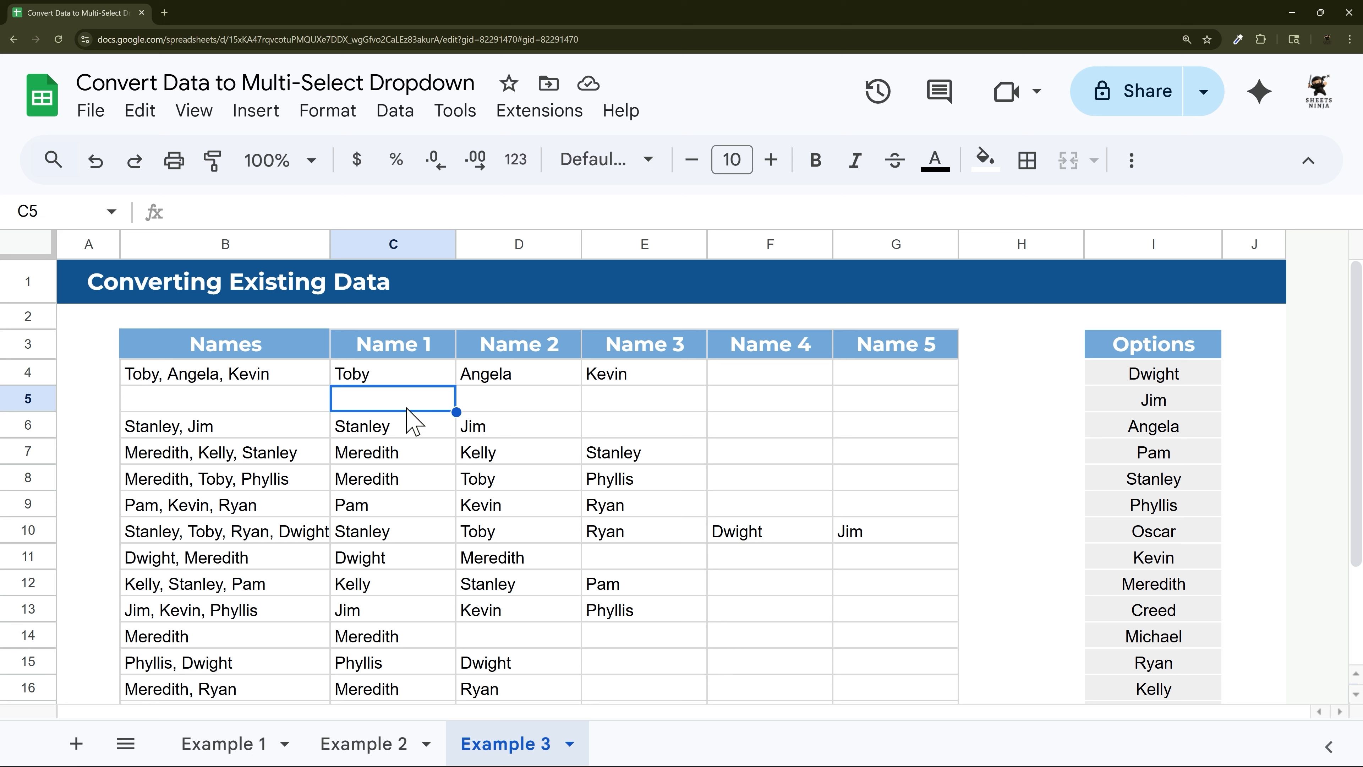
{"action": "type", "text": "Ryan"}
{"action": "key", "text": "Return"}
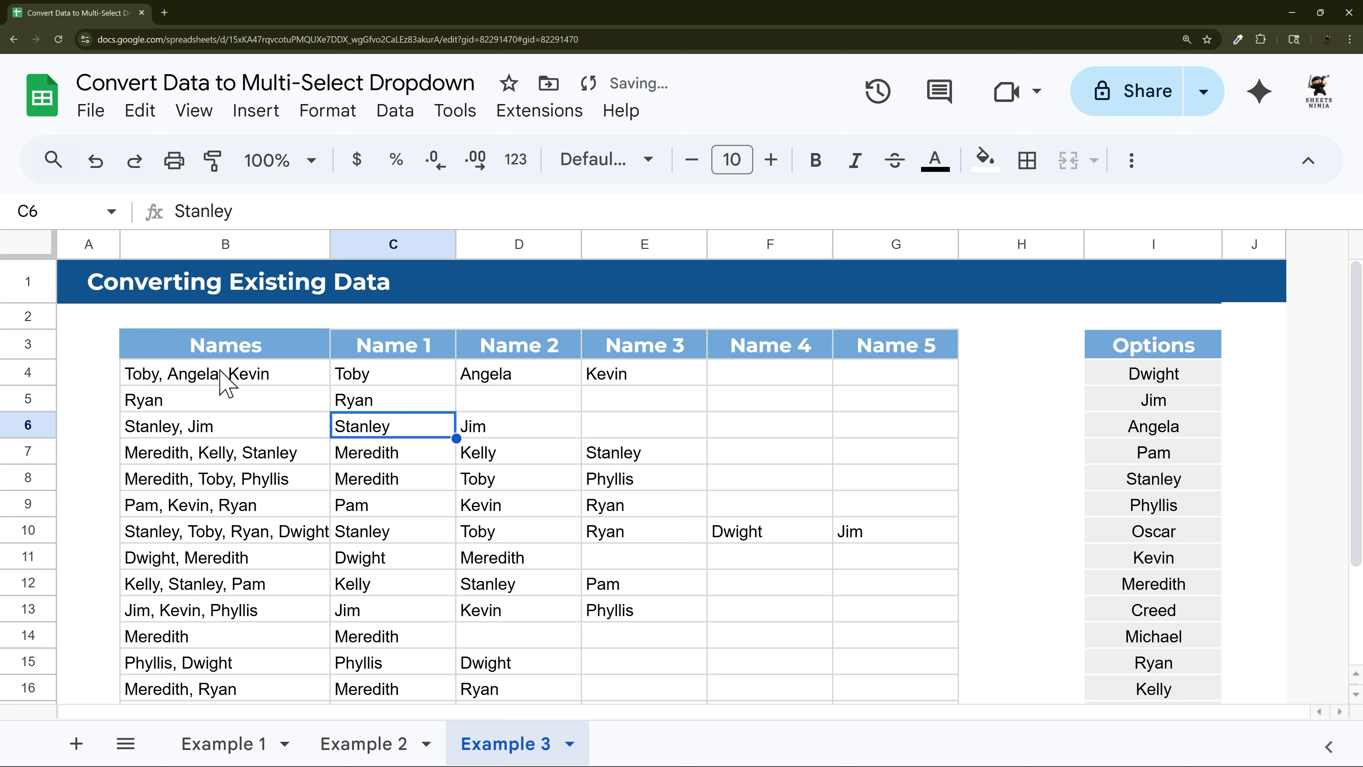
Step: Copy B4:B18 and paste it back over itself as values only, and undo that paste
{"action": "left_click", "coordinate": [225, 382]}
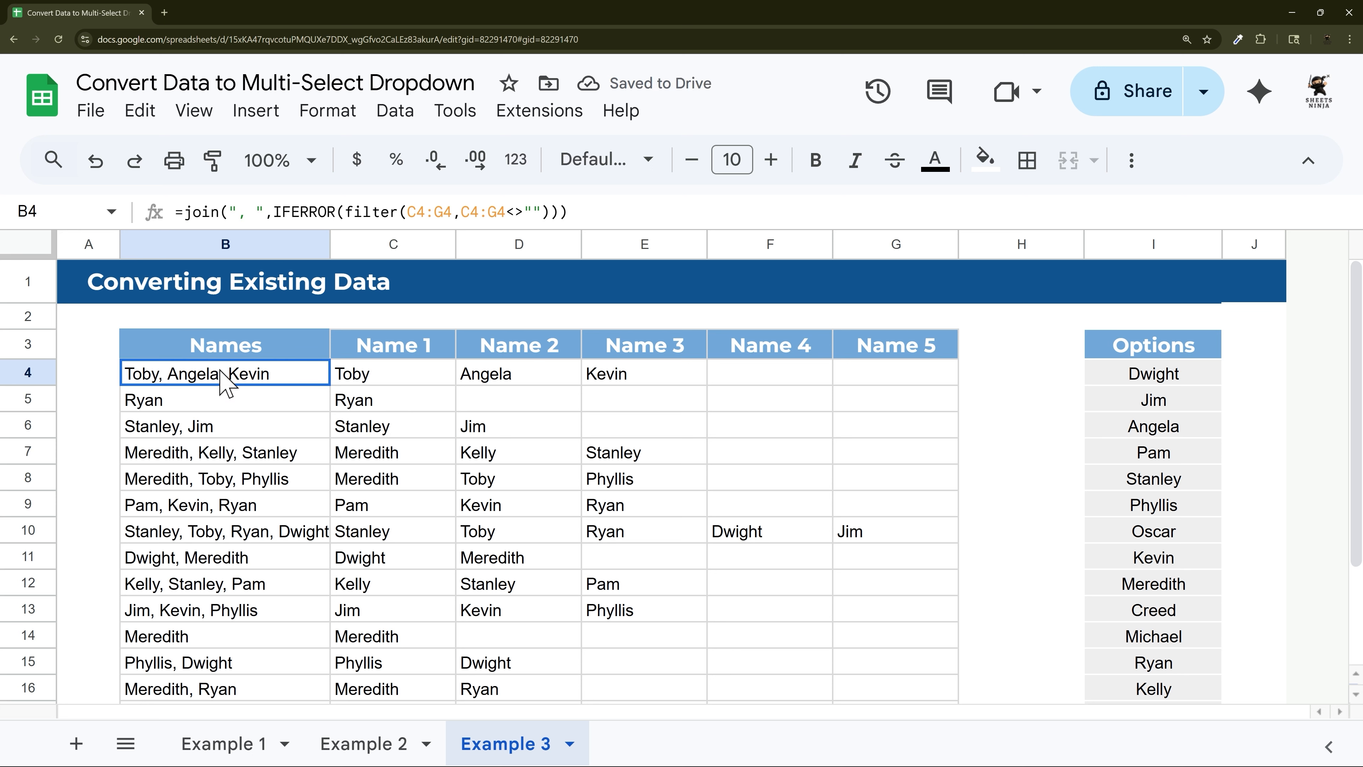
{"action": "left_click_drag", "start_coordinate": [225, 382], "coordinate": [250, 621]}
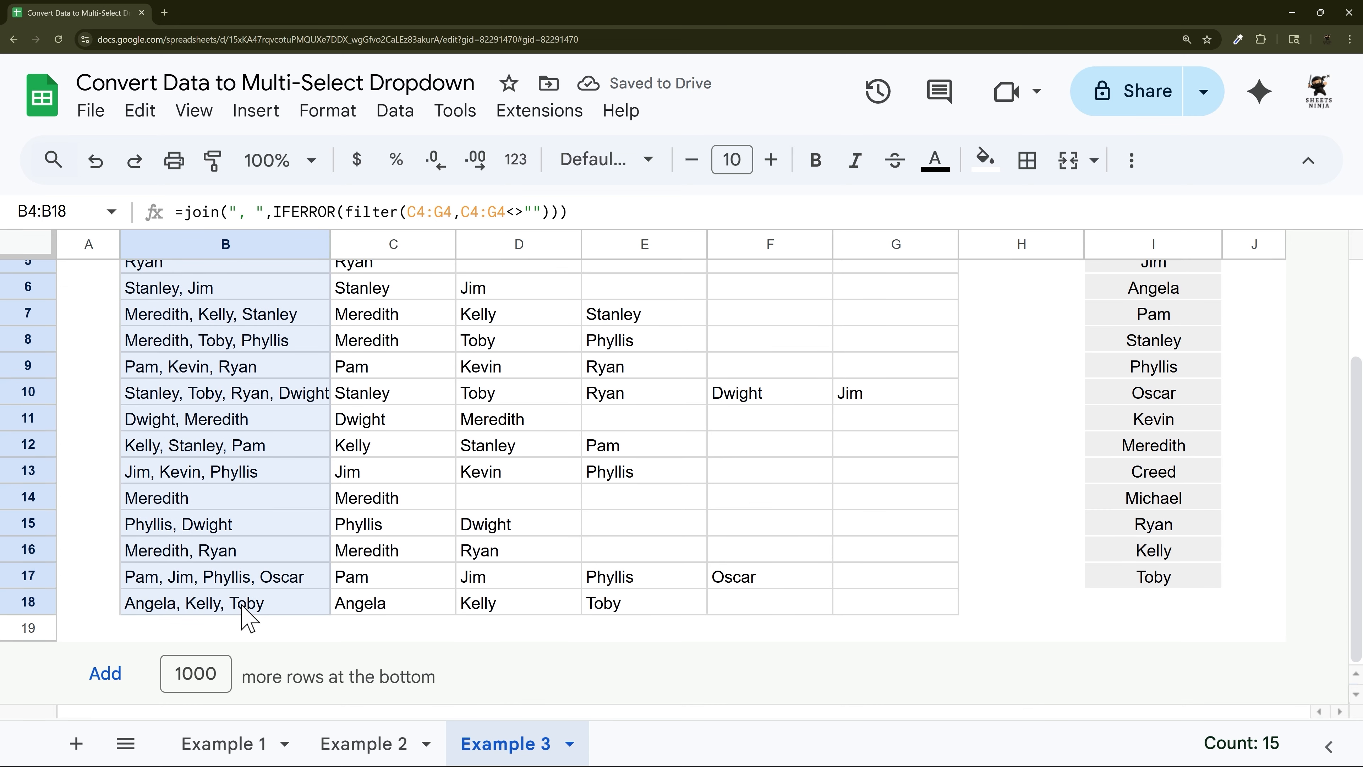
{"action": "right_click", "coordinate": [222, 382]}
{"action": "left_click", "coordinate": [295, 220]}
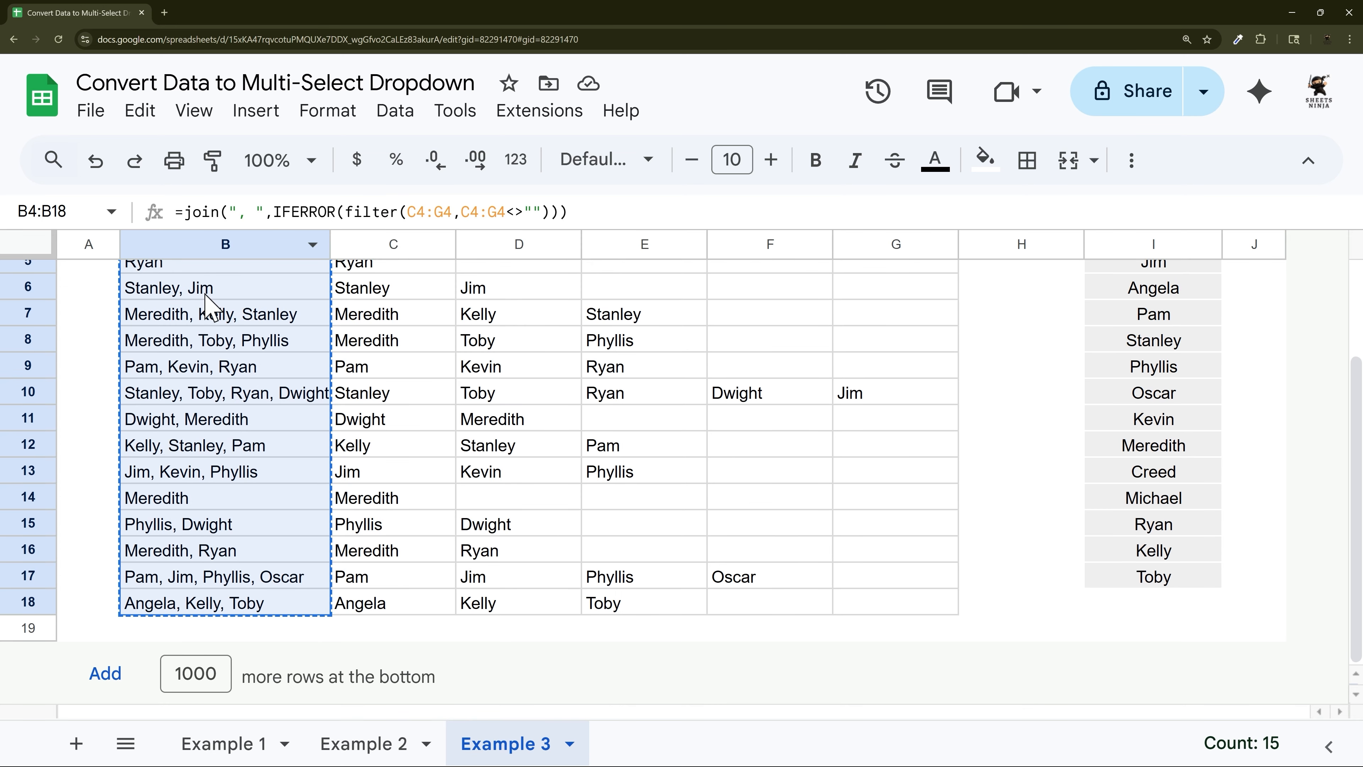
{"action": "scroll", "coordinate": [226, 354], "scroll_direction": "up", "scroll_amount": 3}
{"action": "right_click", "coordinate": [203, 414]}
{"action": "mouse_move", "coordinate": [297, 308]}
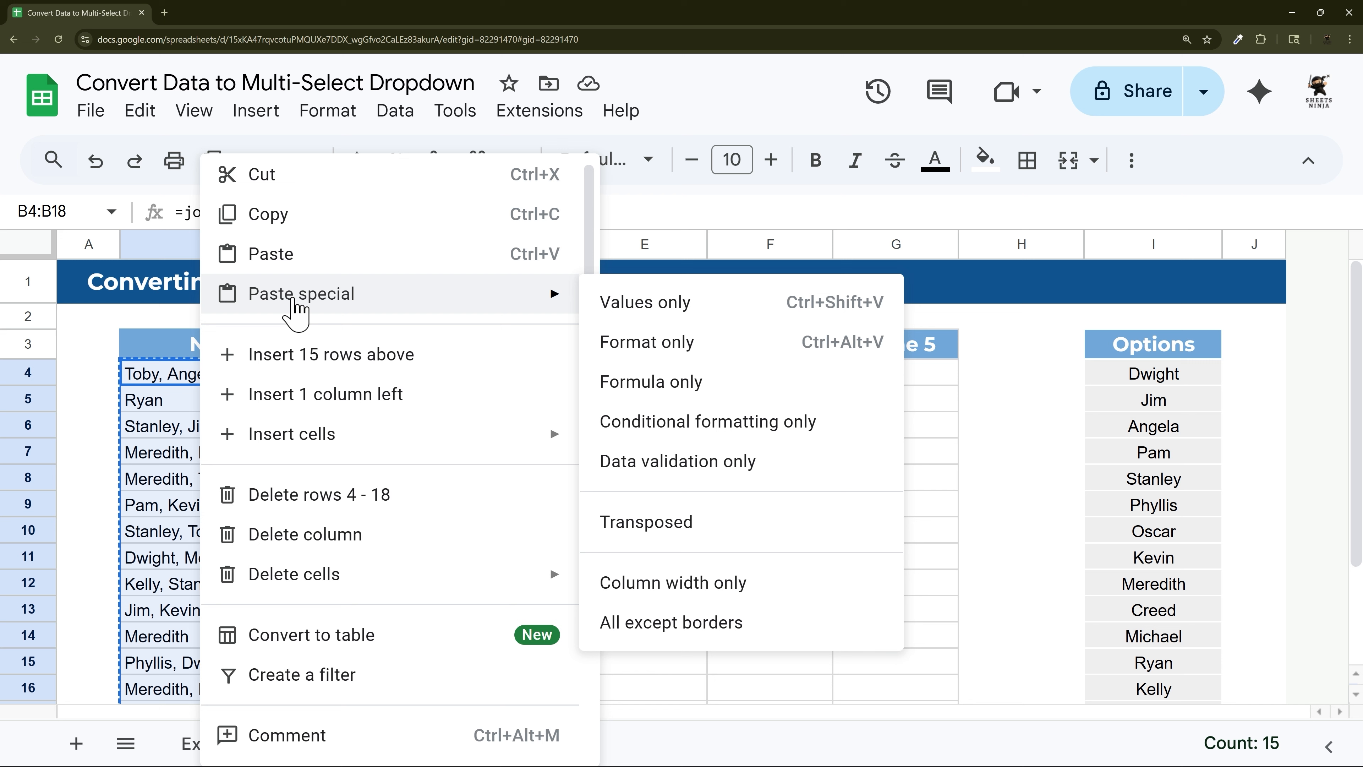
{"action": "left_click", "coordinate": [632, 311]}
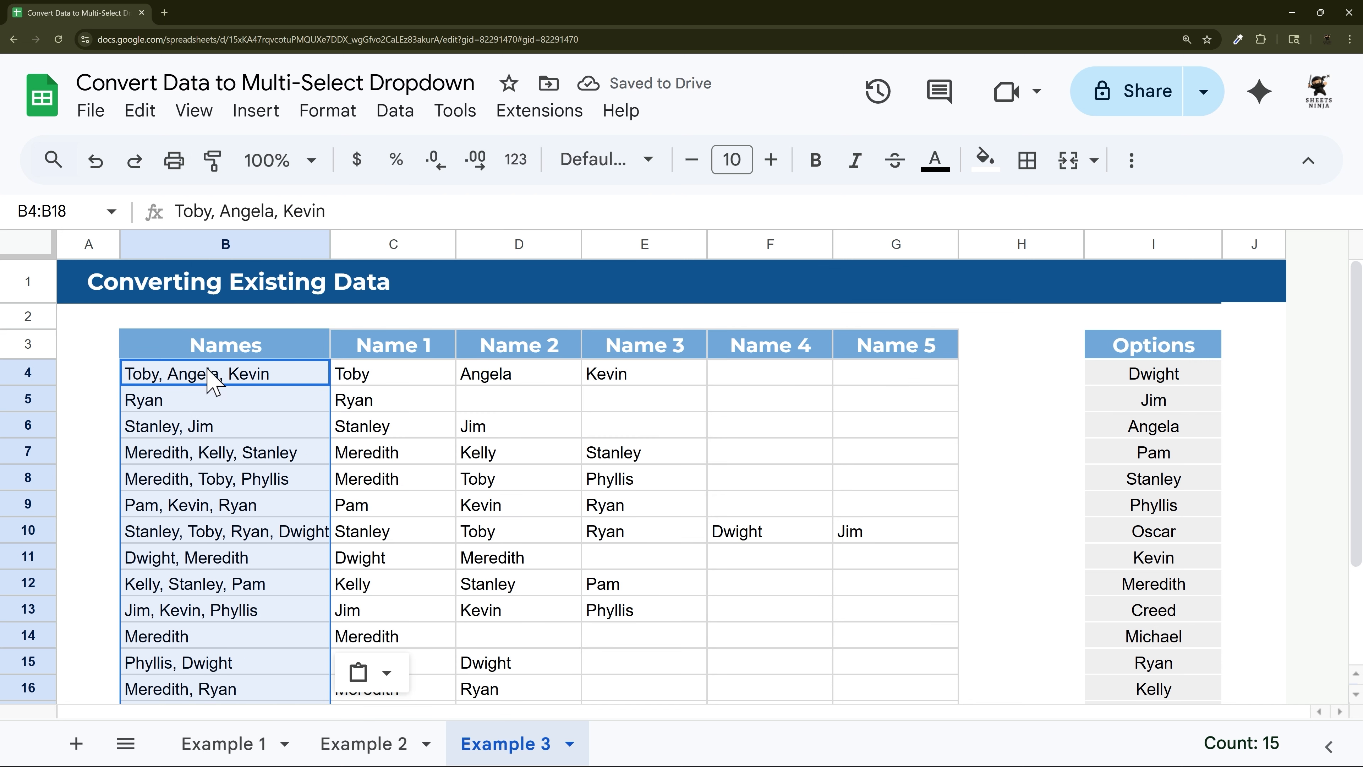
{"action": "key", "text": "ctrl+z"}
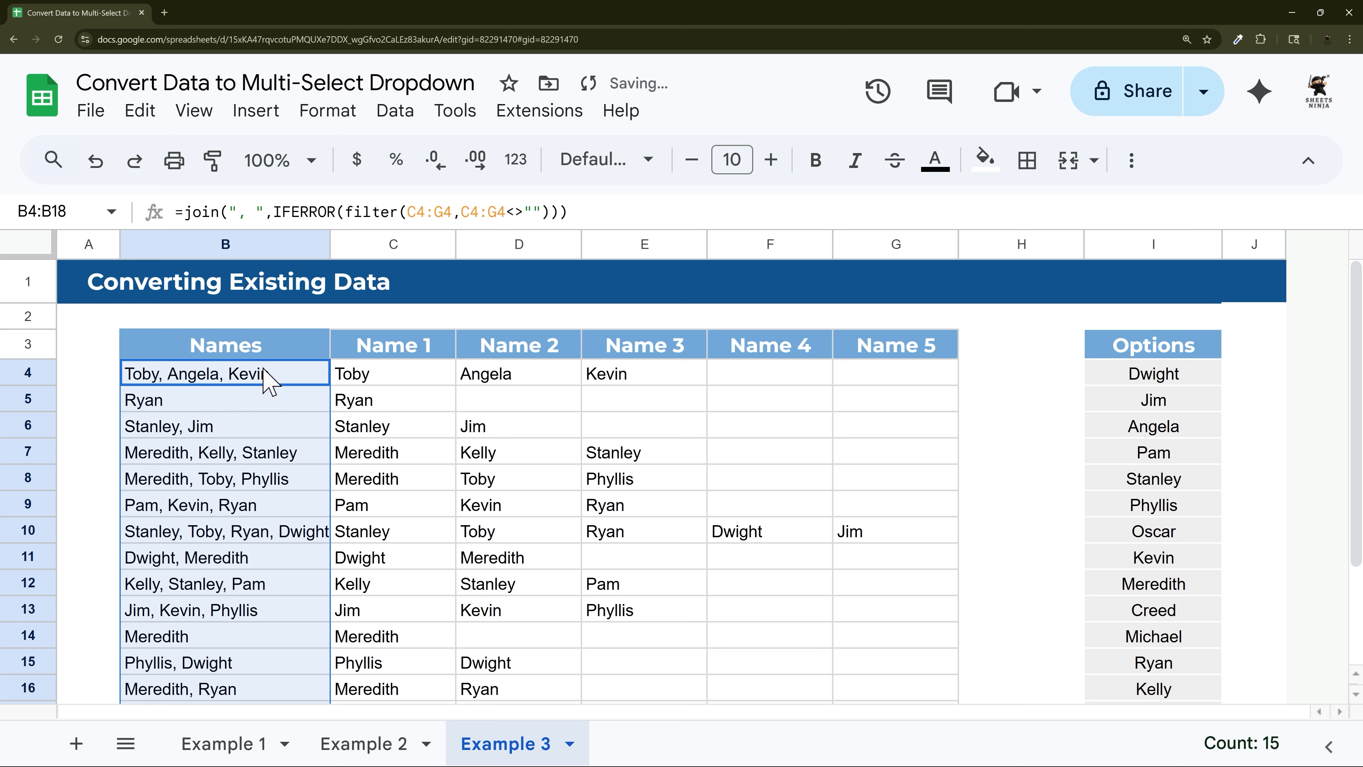
Step: Try deleting columns C to G while the Names cells still hold formulas, check B4, and undo the deletion
{"action": "left_click", "coordinate": [233, 399]}
{"action": "double_click", "coordinate": [236, 377]}
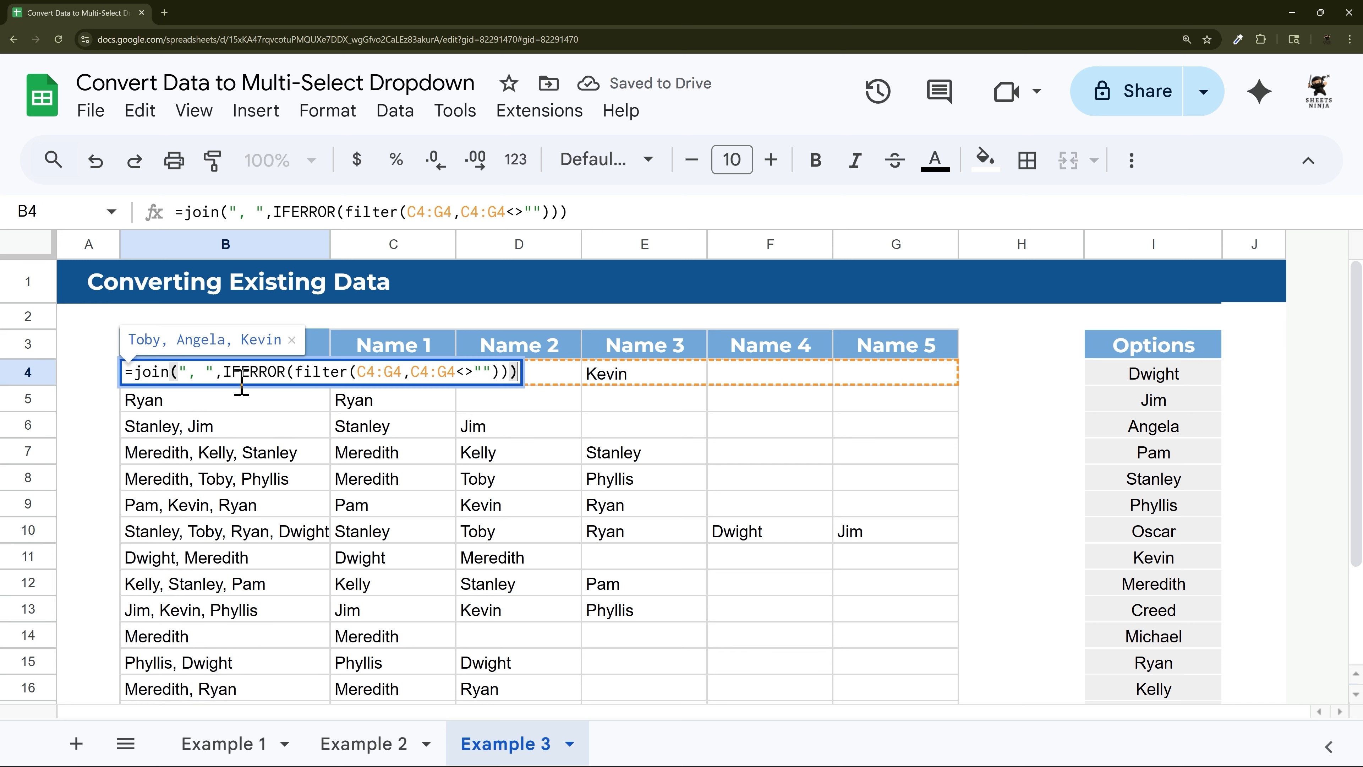
{"action": "key", "text": "Escape"}
{"action": "left_click_drag", "start_coordinate": [423, 244], "coordinate": [898, 248]}
{"action": "right_click", "coordinate": [897, 248]}
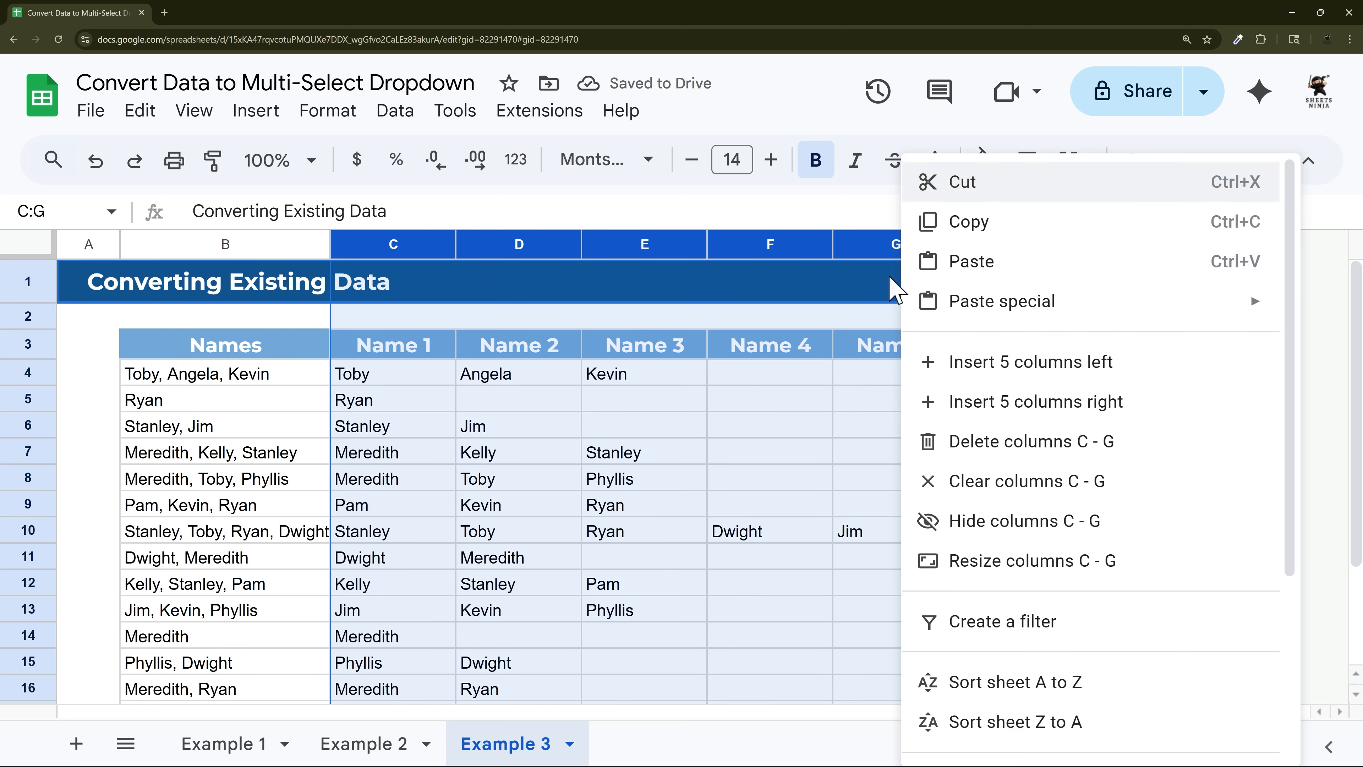
{"action": "left_click", "coordinate": [965, 441]}
{"action": "left_click", "coordinate": [292, 383]}
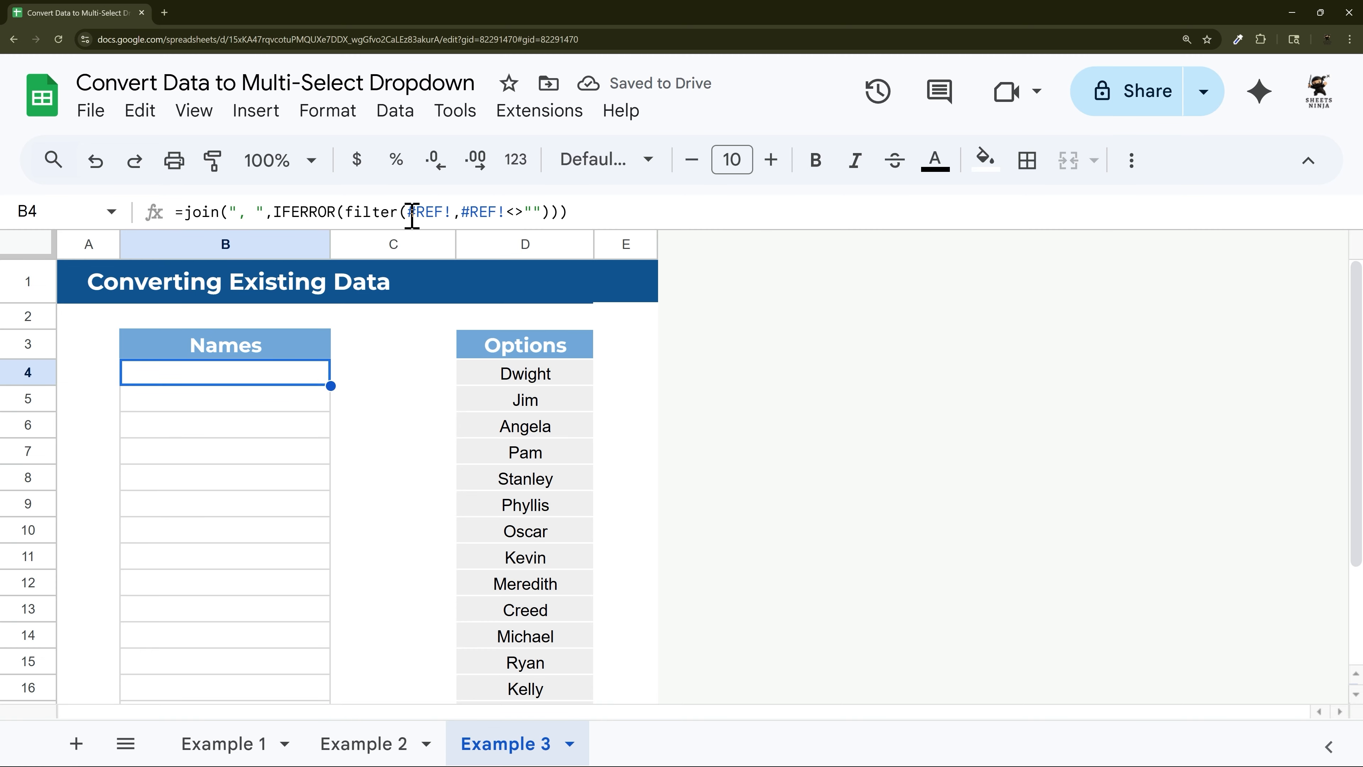
{"action": "key", "text": "ctrl+z"}
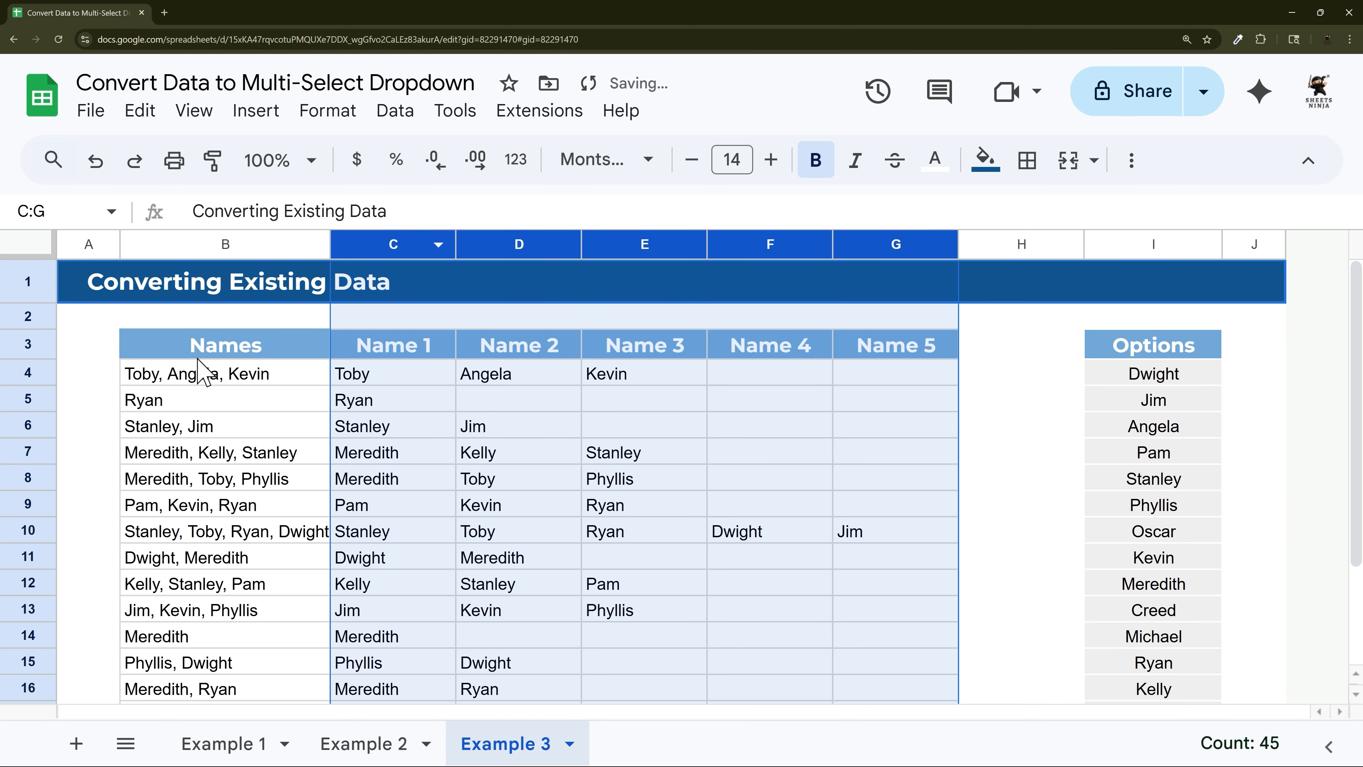
Step: Copy the Names cells B4:B18 and paste them back over themselves as values only
{"action": "left_click_drag", "start_coordinate": [202, 370], "coordinate": [219, 596]}
{"action": "scroll", "coordinate": [220, 440], "scroll_direction": "up", "scroll_amount": 3}
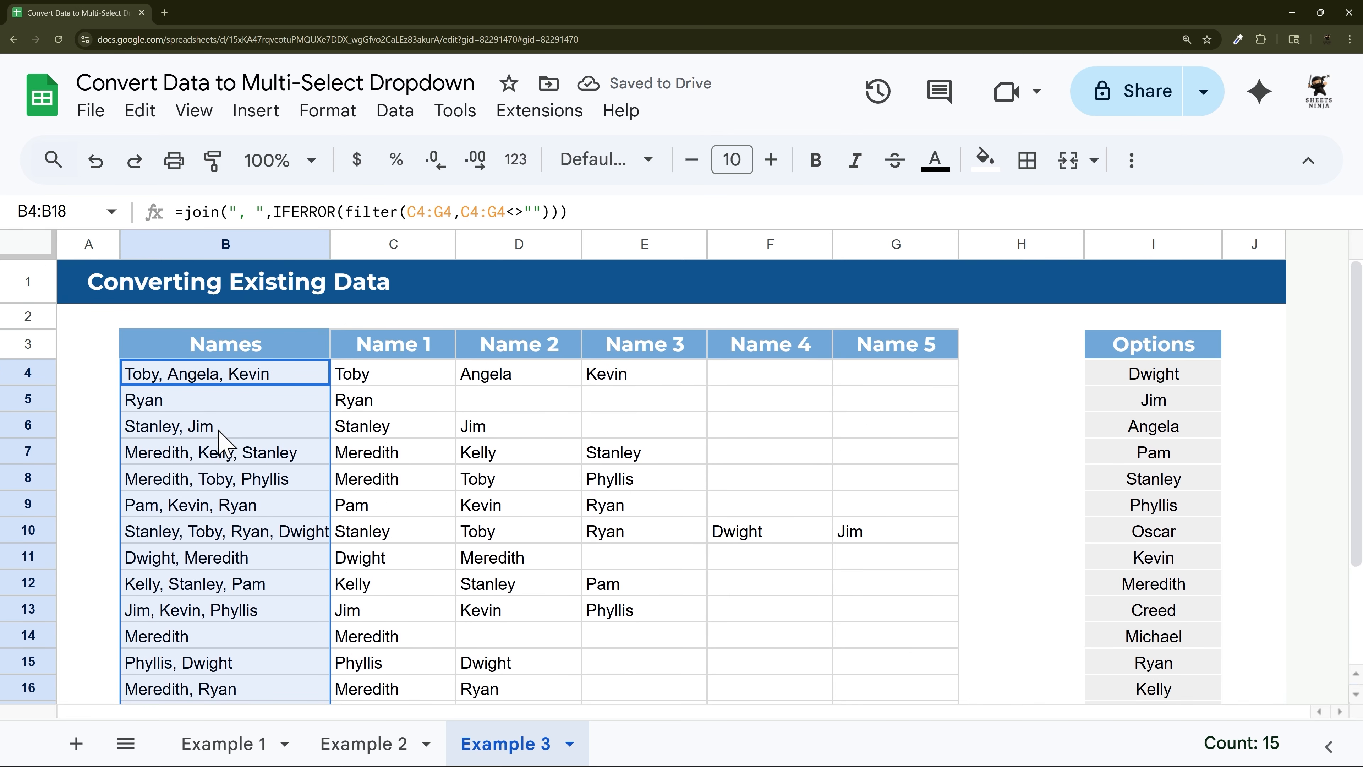
{"action": "right_click", "coordinate": [220, 440]}
{"action": "left_click", "coordinate": [344, 214]}
{"action": "right_click", "coordinate": [235, 417]}
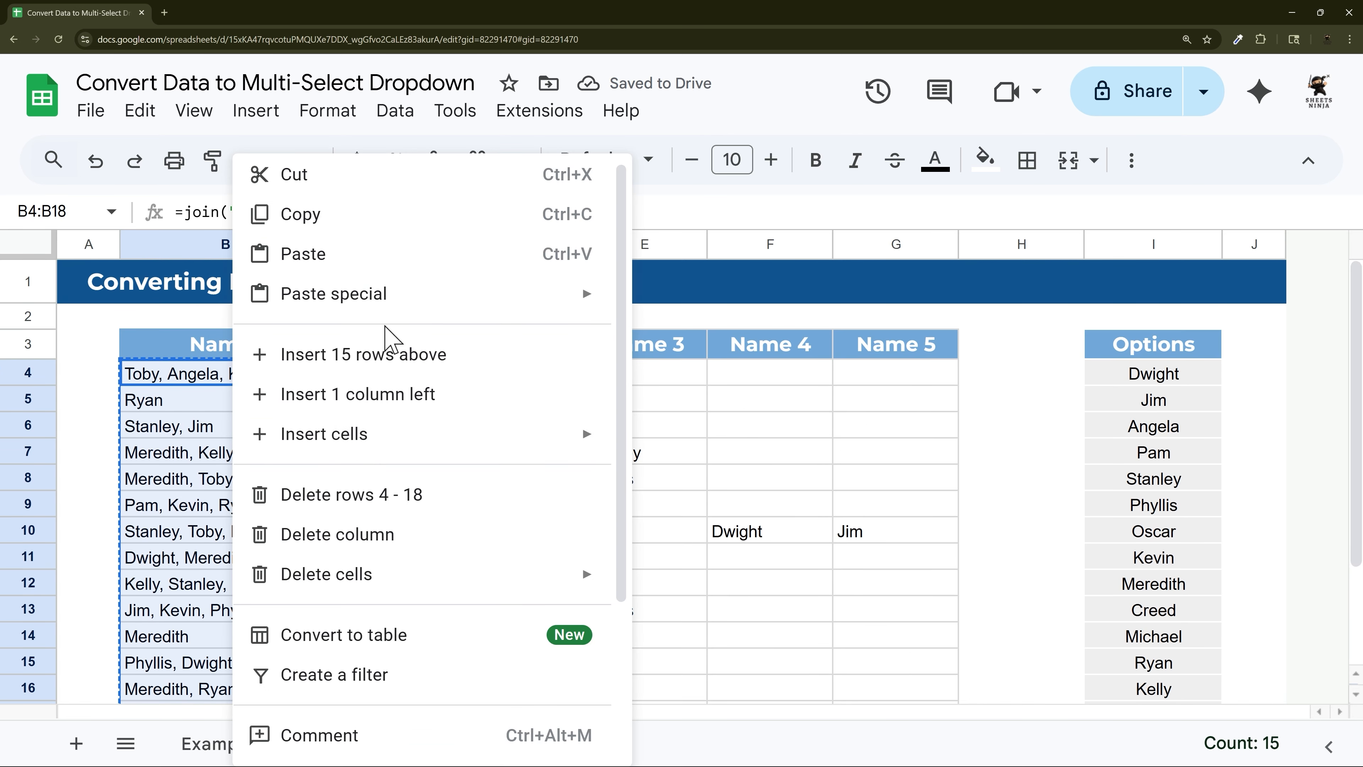
{"action": "mouse_move", "coordinate": [386, 295]}
{"action": "left_click", "coordinate": [703, 301]}
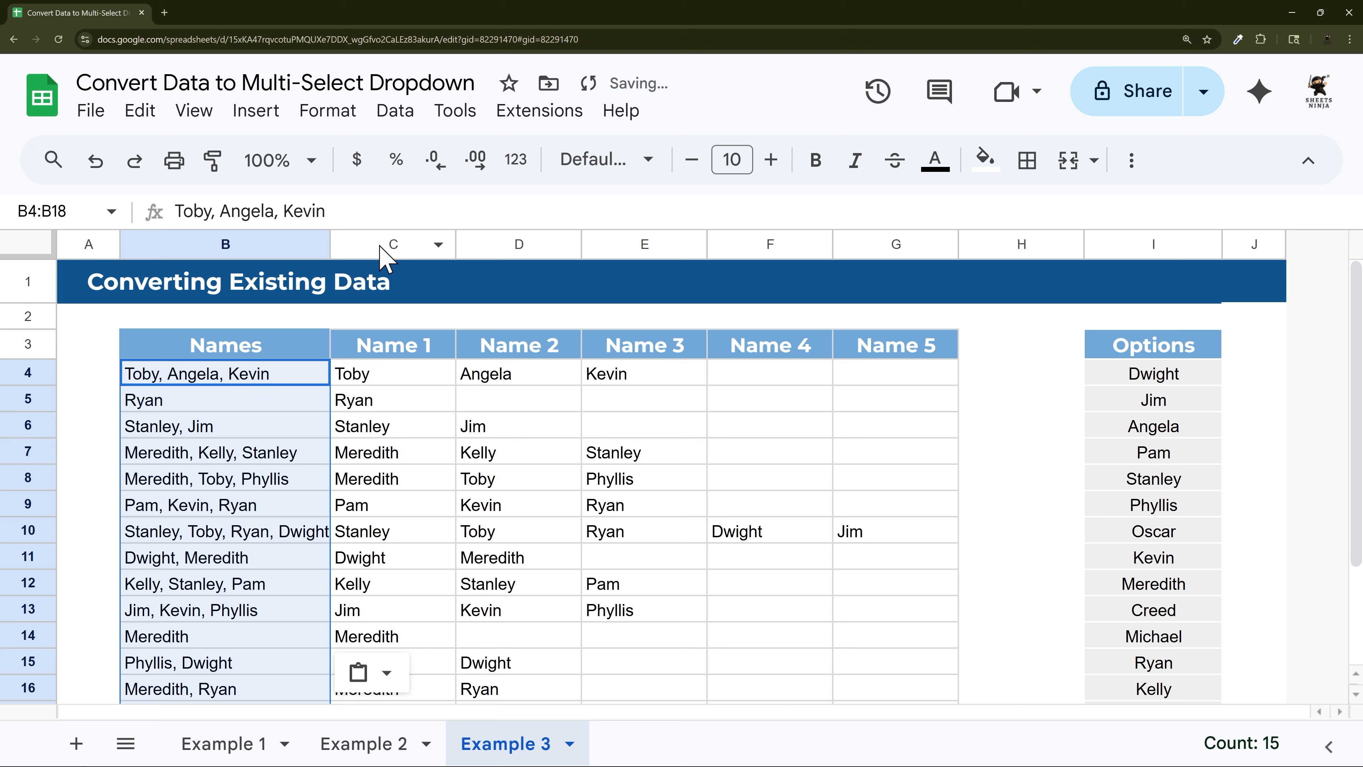
Step: Delete the Name 1 to Name 5 columns, C through G, and fit the width of column B to its contents
{"action": "left_click_drag", "start_coordinate": [380, 246], "coordinate": [891, 246]}
{"action": "right_click", "coordinate": [891, 246]}
{"action": "left_click", "coordinate": [973, 435]}
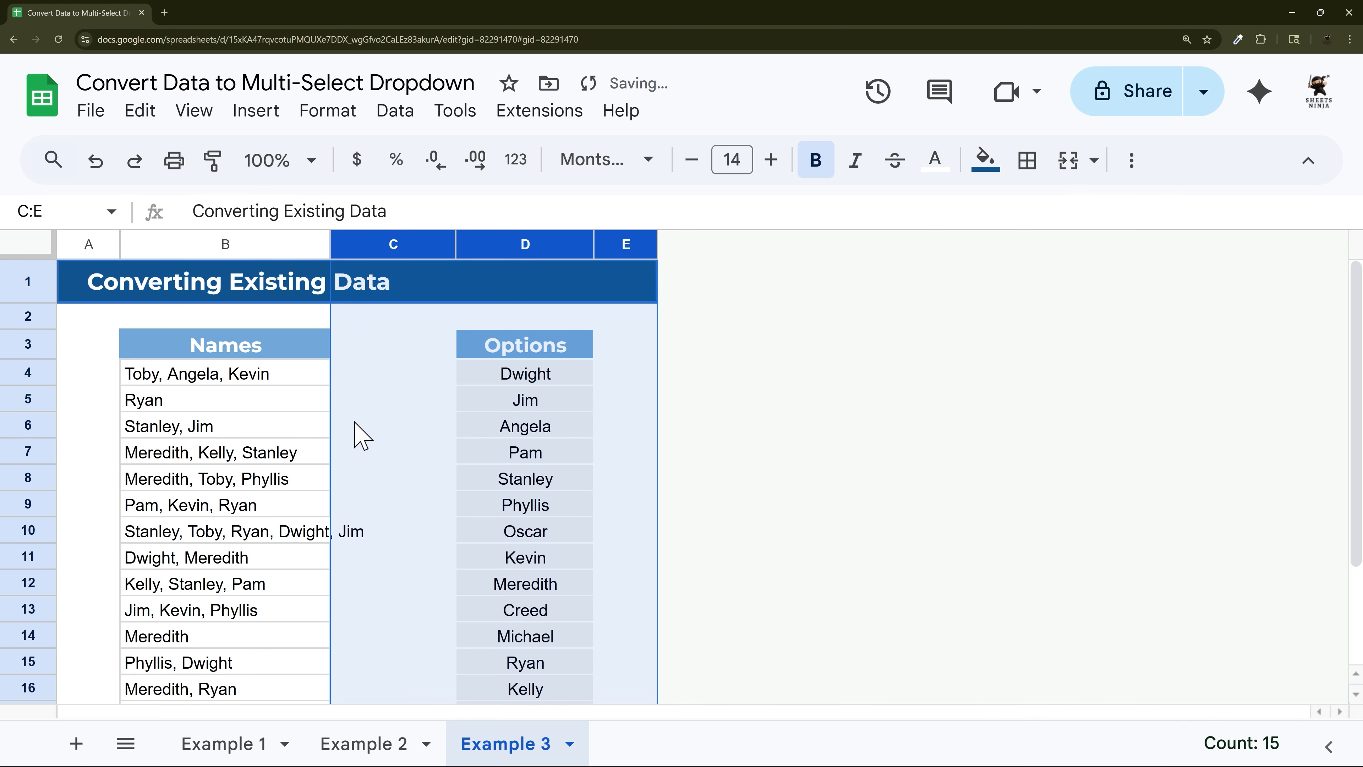
{"action": "double_click", "coordinate": [330, 244]}
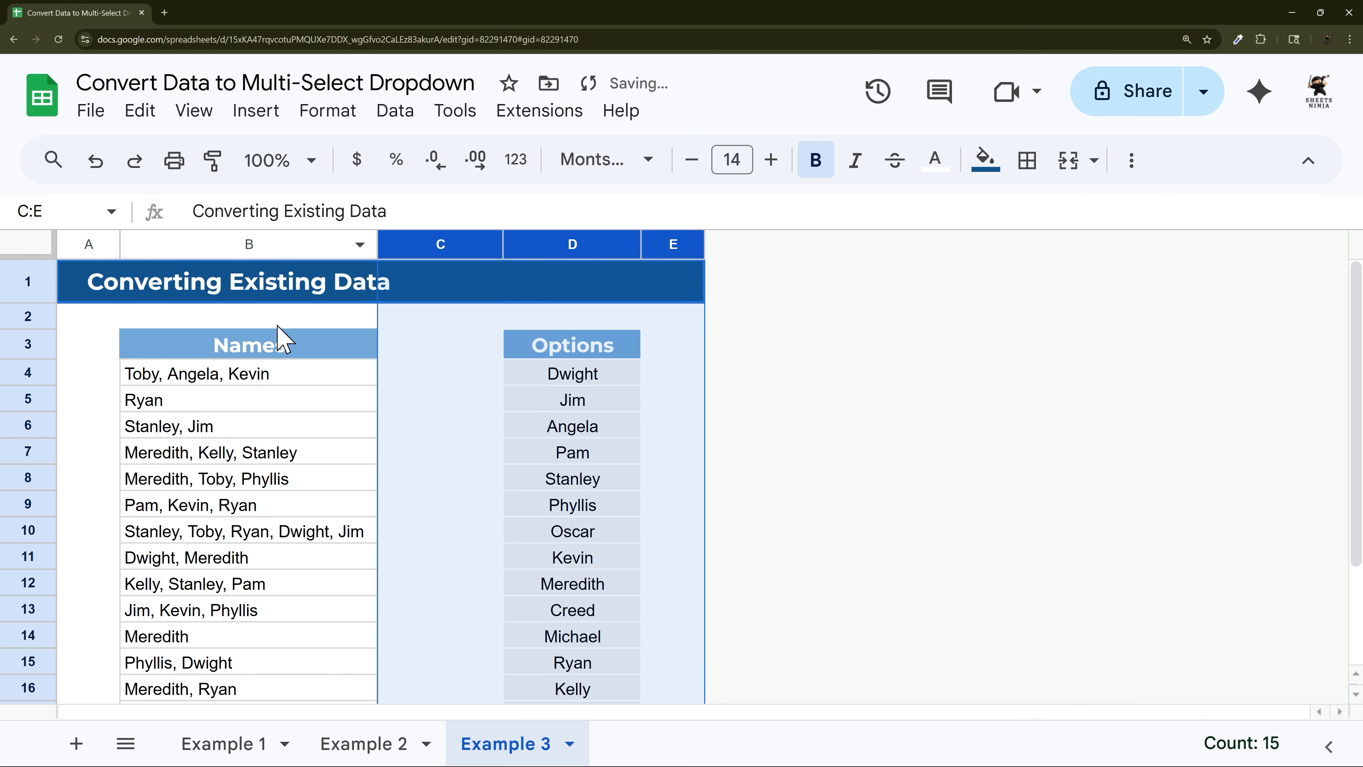
Step: Add a dropdown validation rule to the Names cells B4:B18
{"action": "left_click_drag", "start_coordinate": [256, 376], "coordinate": [264, 615]}
{"action": "scroll", "coordinate": [268, 481], "scroll_direction": "up", "scroll_amount": 2}
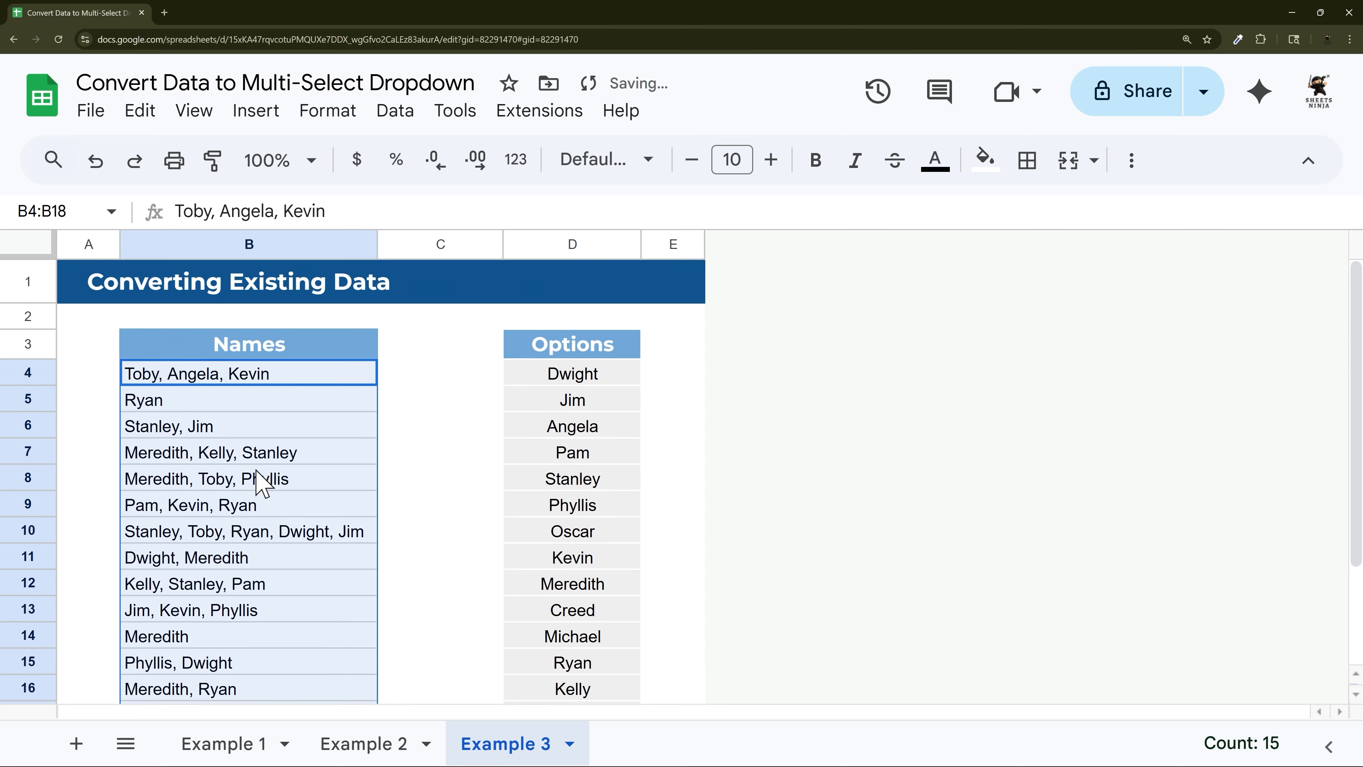
{"action": "right_click", "coordinate": [268, 481]}
{"action": "scroll", "coordinate": [351, 687], "scroll_direction": "down", "scroll_amount": 5}
{"action": "left_click", "coordinate": [358, 641]}
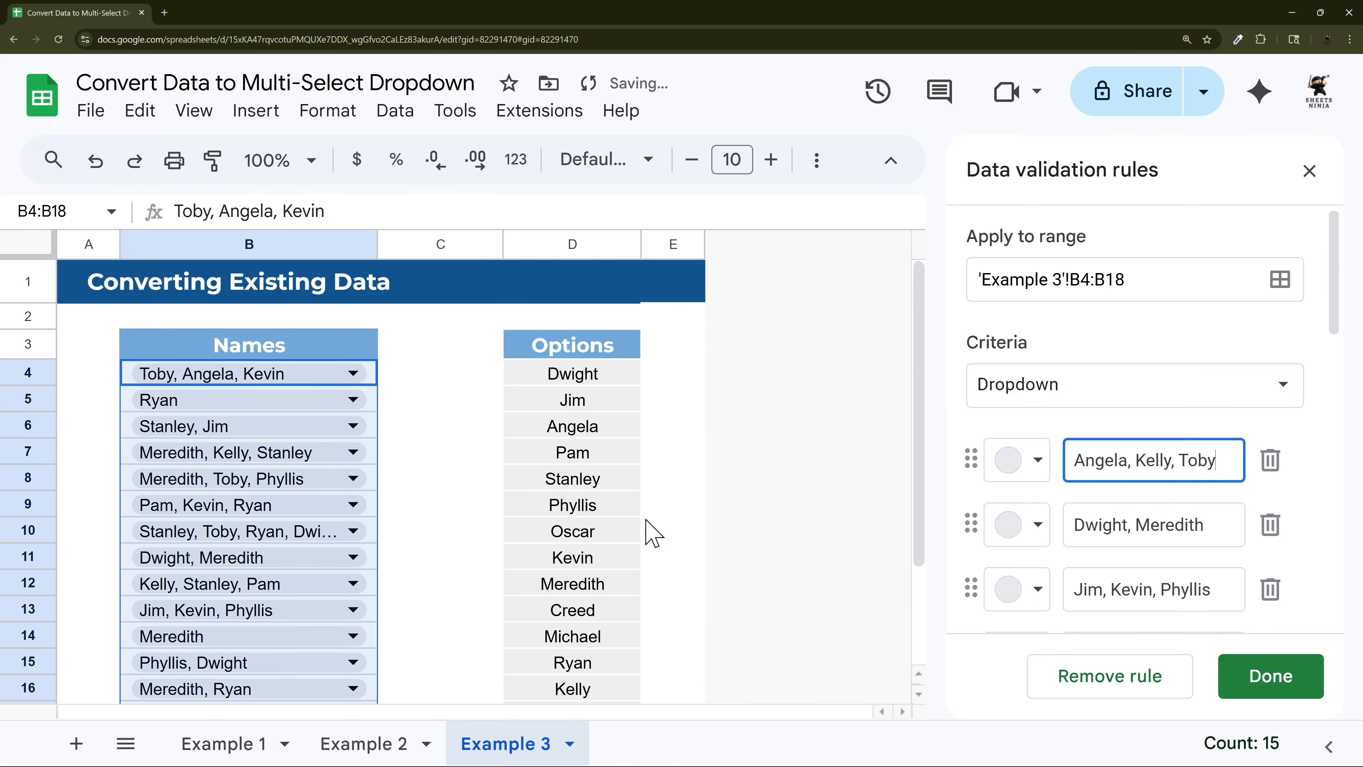
Step: Set the rule's criteria to Dropdown (from a range) with the Options list D4:D17 as its source
{"action": "left_click", "coordinate": [1160, 385]}
{"action": "left_click", "coordinate": [1164, 424]}
{"action": "left_click", "coordinate": [1280, 459]}
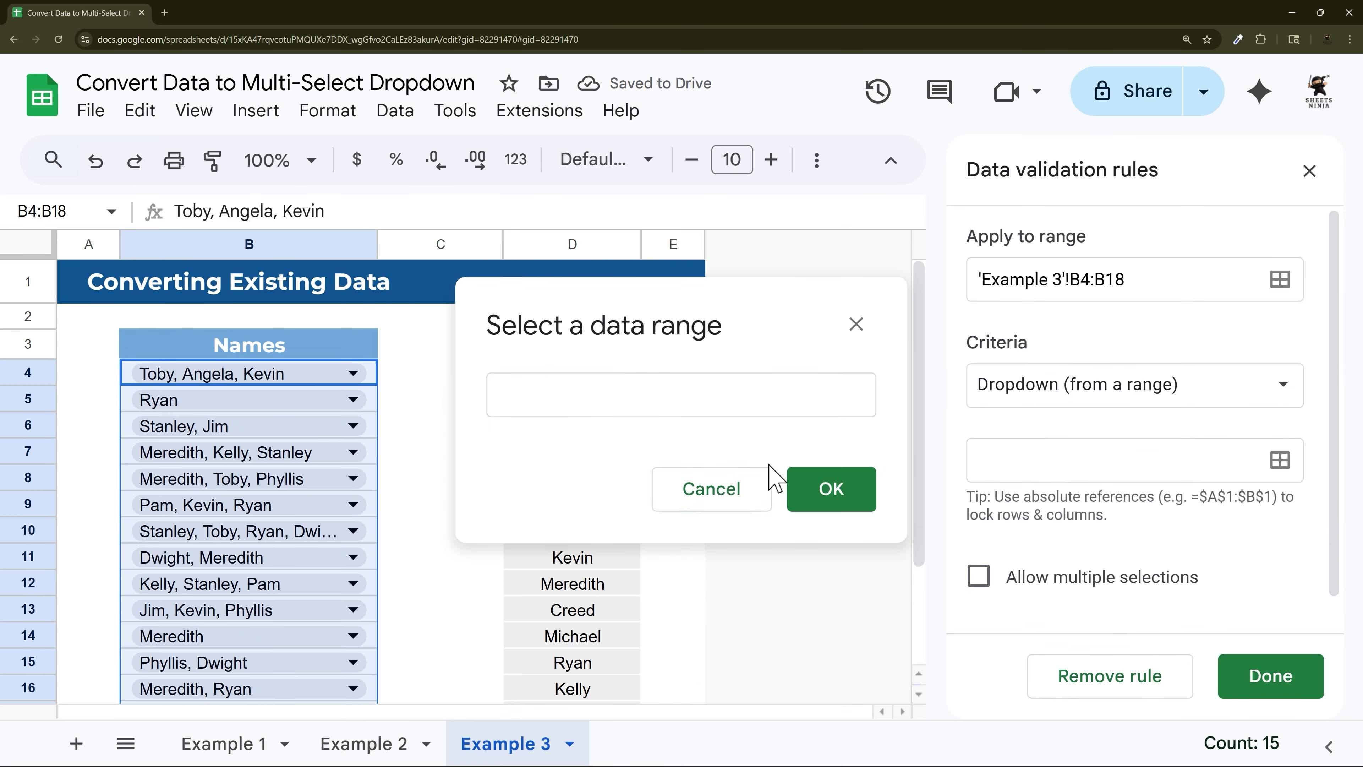
{"action": "left_click_drag", "start_coordinate": [572, 372], "coordinate": [556, 569]}
{"action": "key", "text": "Return"}
Step: Allow multiple selections in the Names dropdown rule and save it, and widen column B to make room for the selections
{"action": "scroll", "coordinate": [1257, 502], "scroll_direction": "down", "scroll_amount": 15}
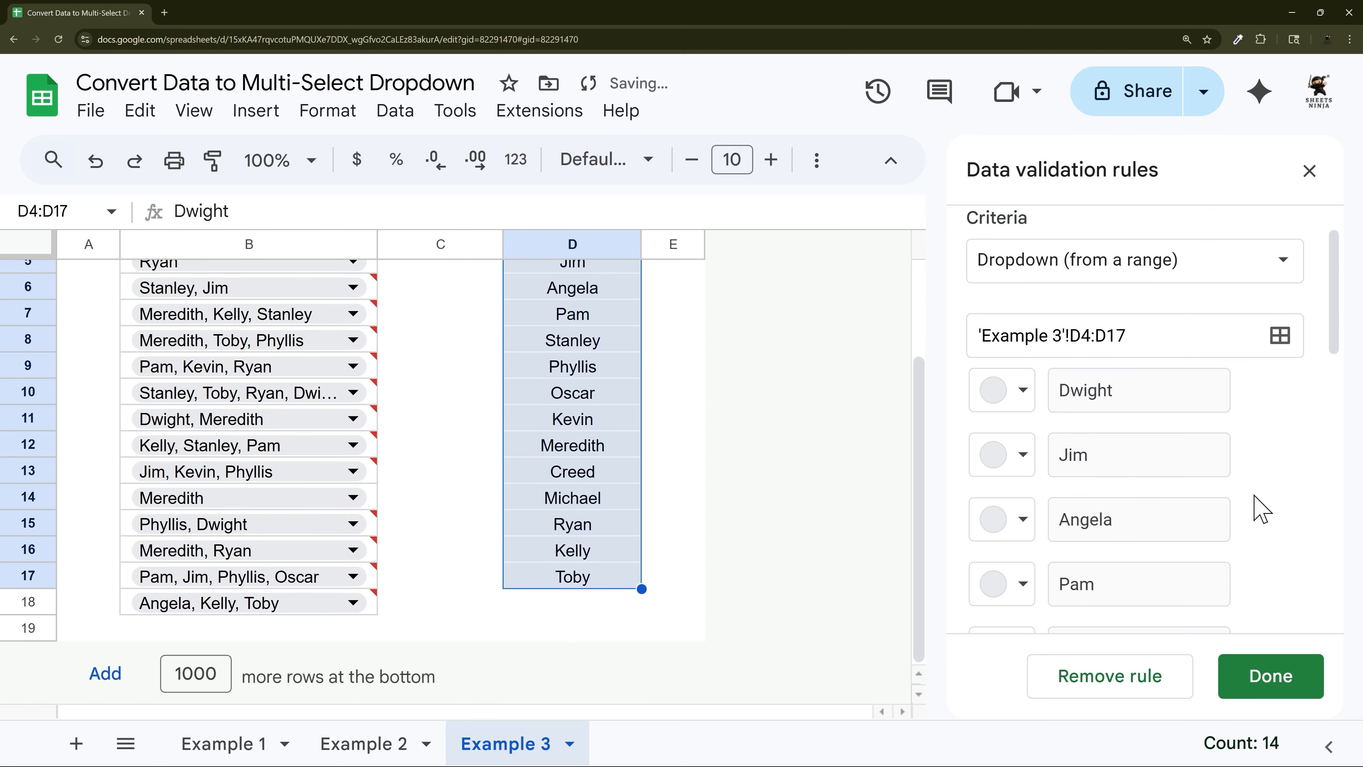
{"action": "left_click", "coordinate": [982, 542]}
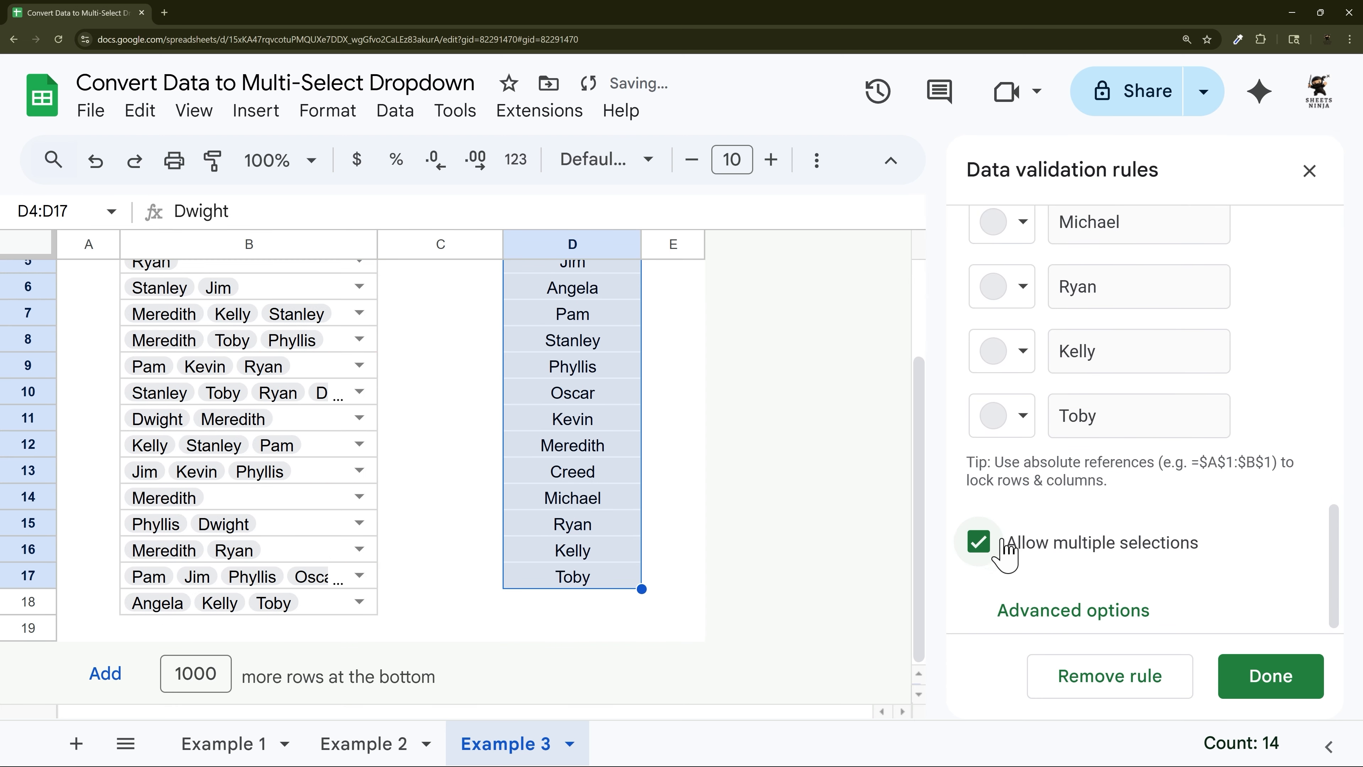
{"action": "left_click", "coordinate": [1270, 678]}
{"action": "left_click", "coordinate": [869, 449]}
{"action": "left_click", "coordinate": [1309, 171]}
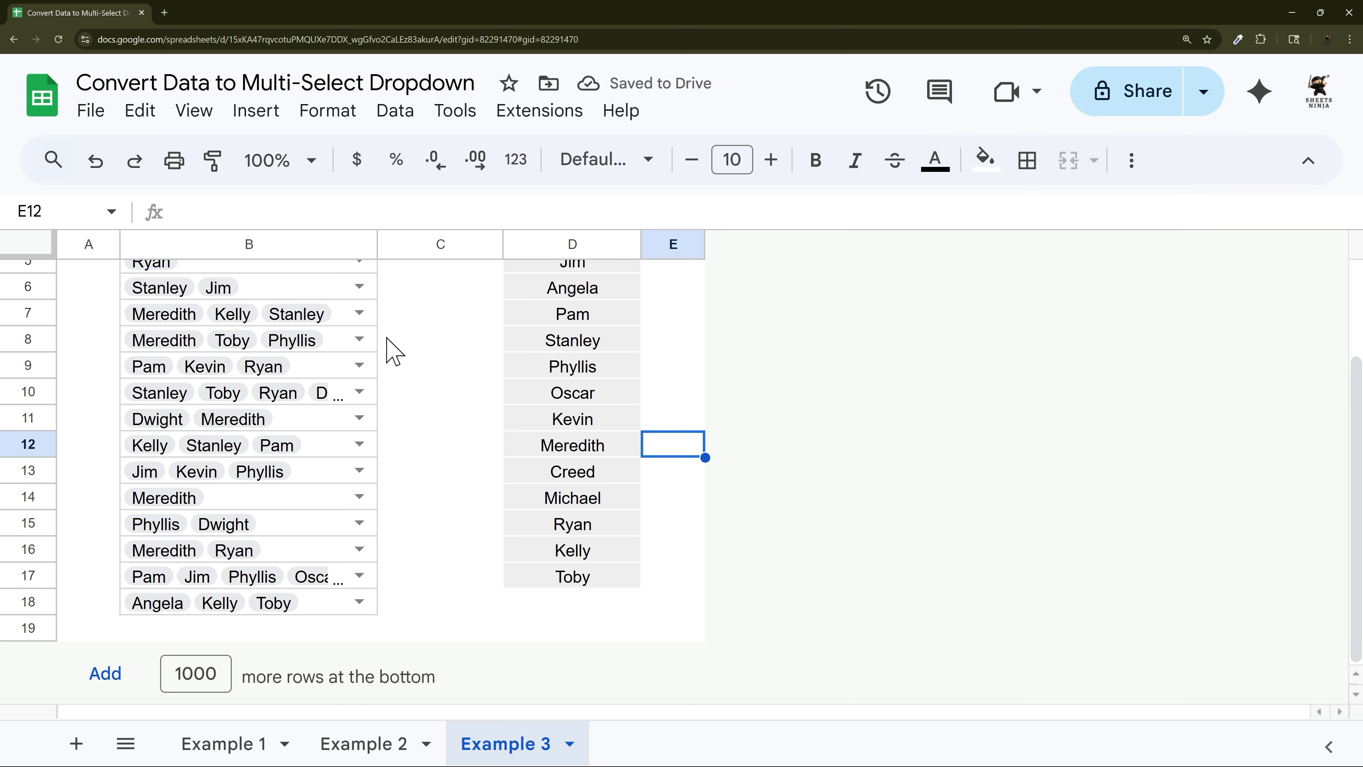
{"action": "left_click_drag", "start_coordinate": [374, 243], "coordinate": [435, 244]}
{"action": "scroll", "coordinate": [523, 420], "scroll_direction": "up", "scroll_amount": 3}
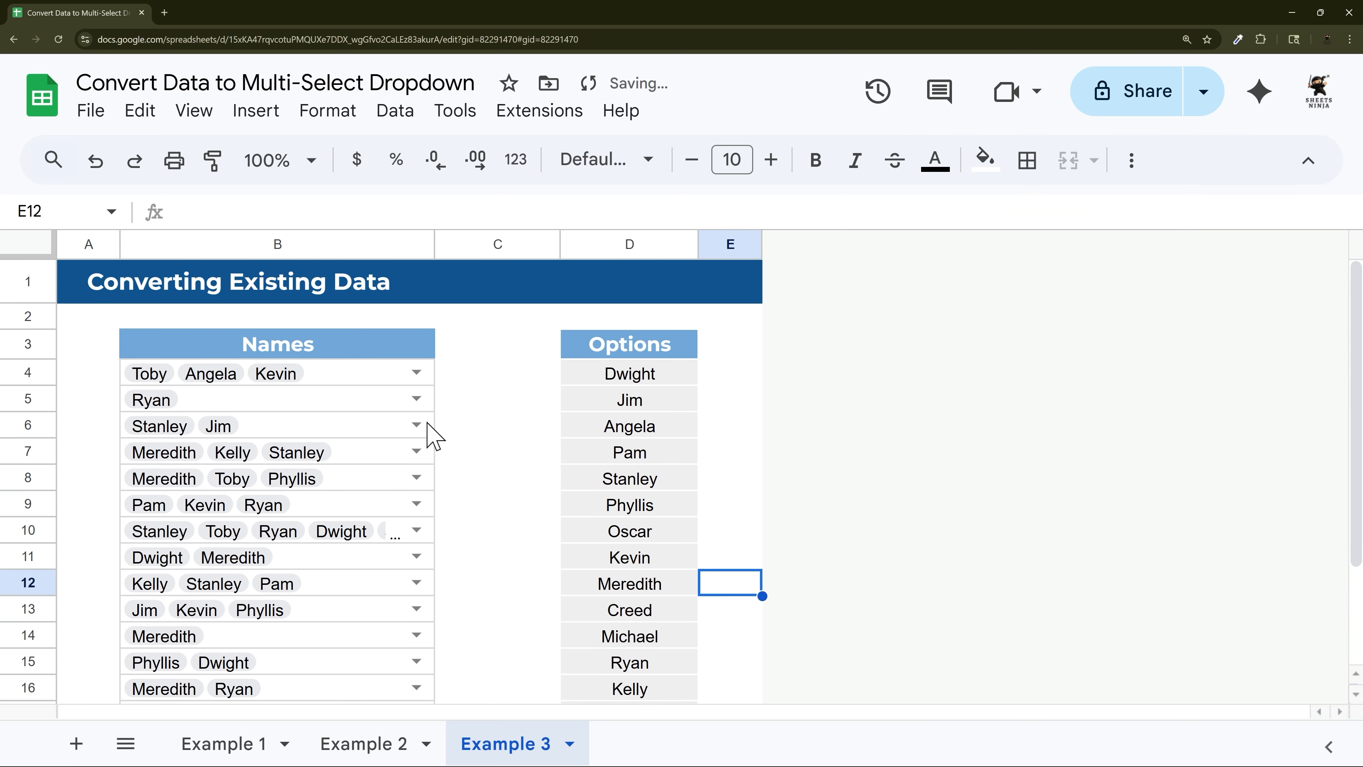